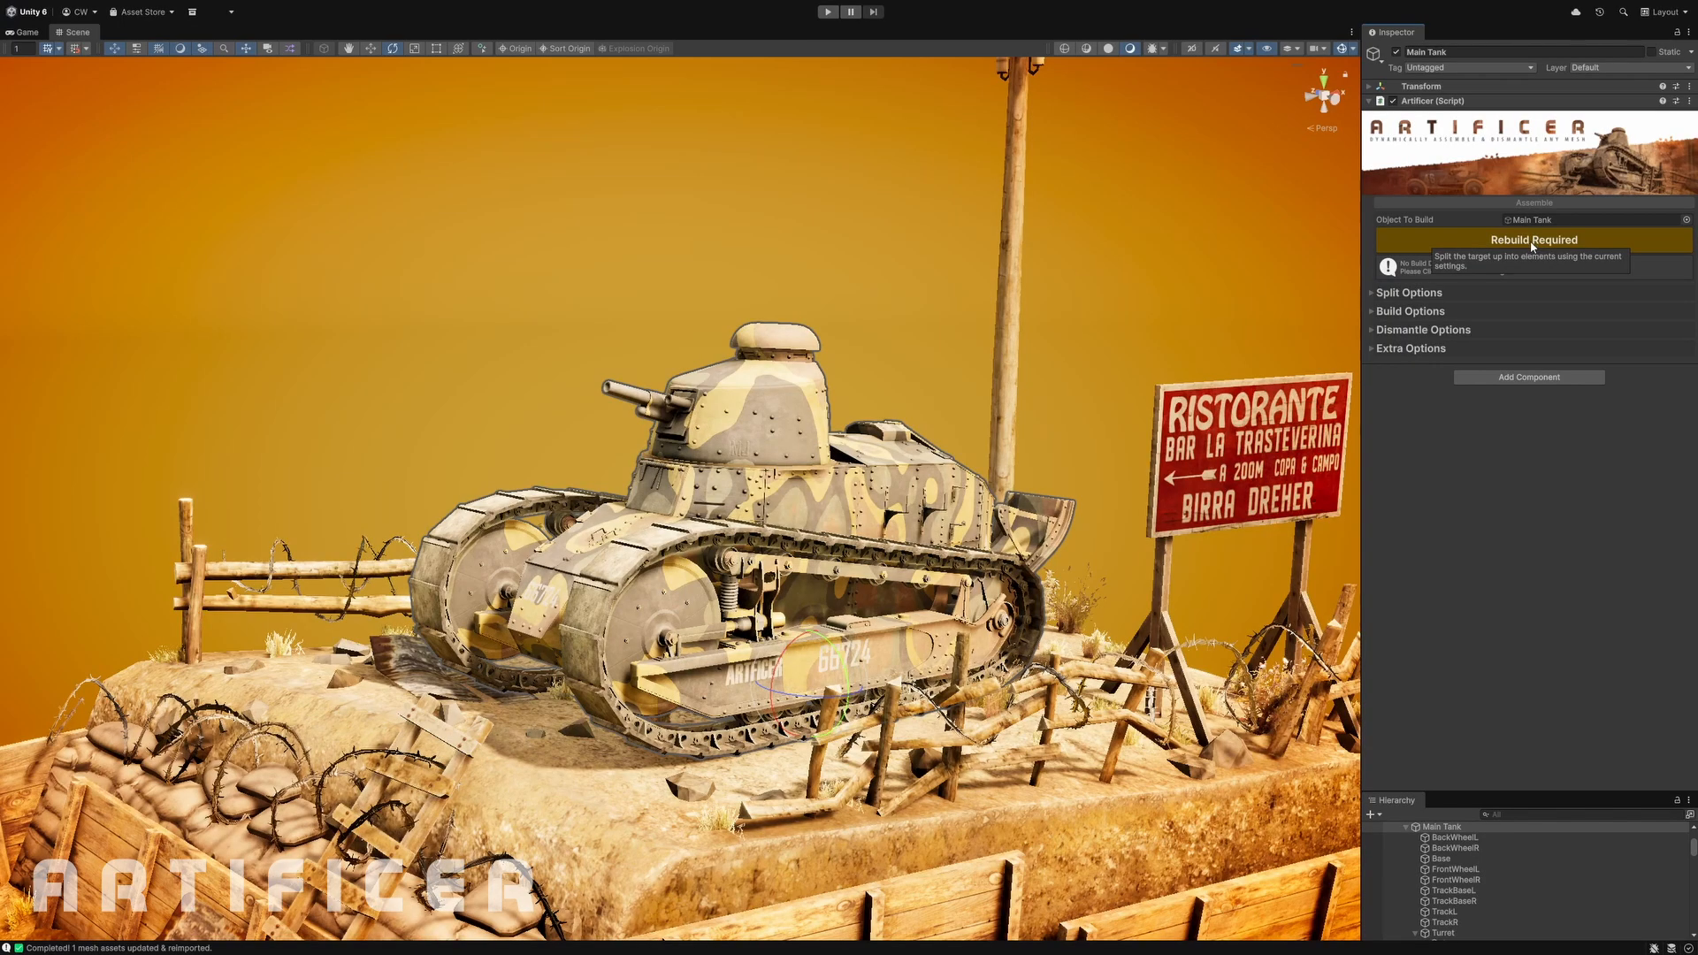
- Generate the build data for Main Tank, and preview its assembly and dismantling in Play mode
{"action": "left_click", "coordinate": [1533, 241]}
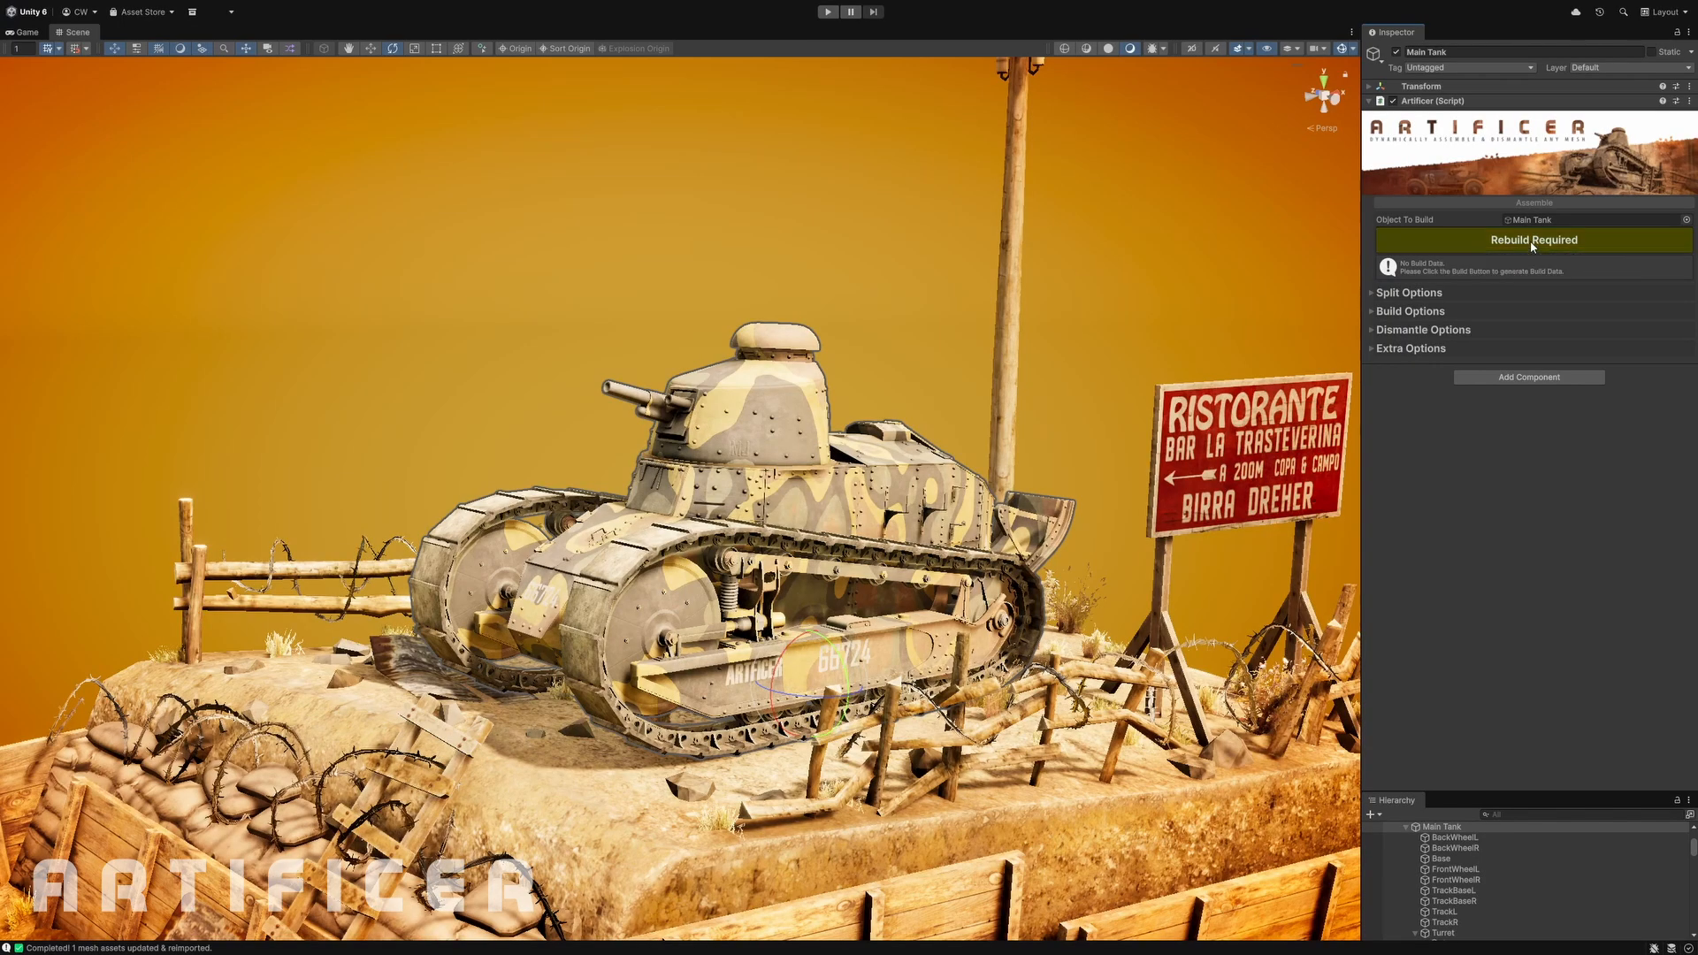
{"action": "left_click", "coordinate": [828, 11]}
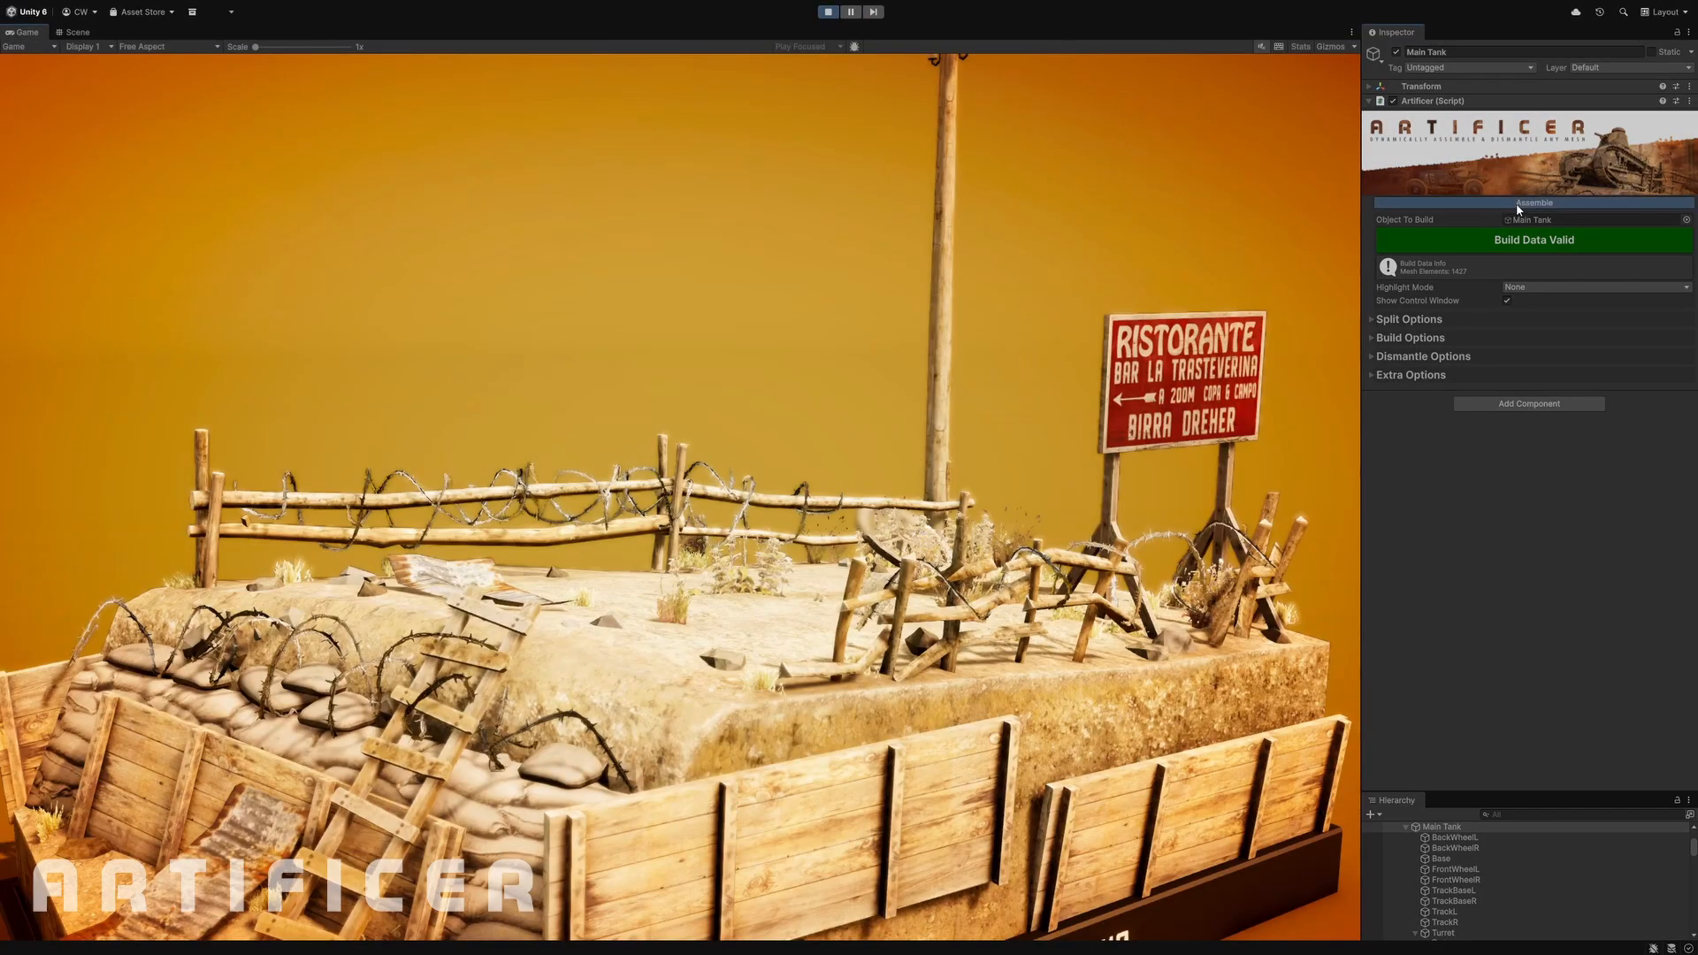
{"action": "left_click", "coordinate": [1516, 203]}
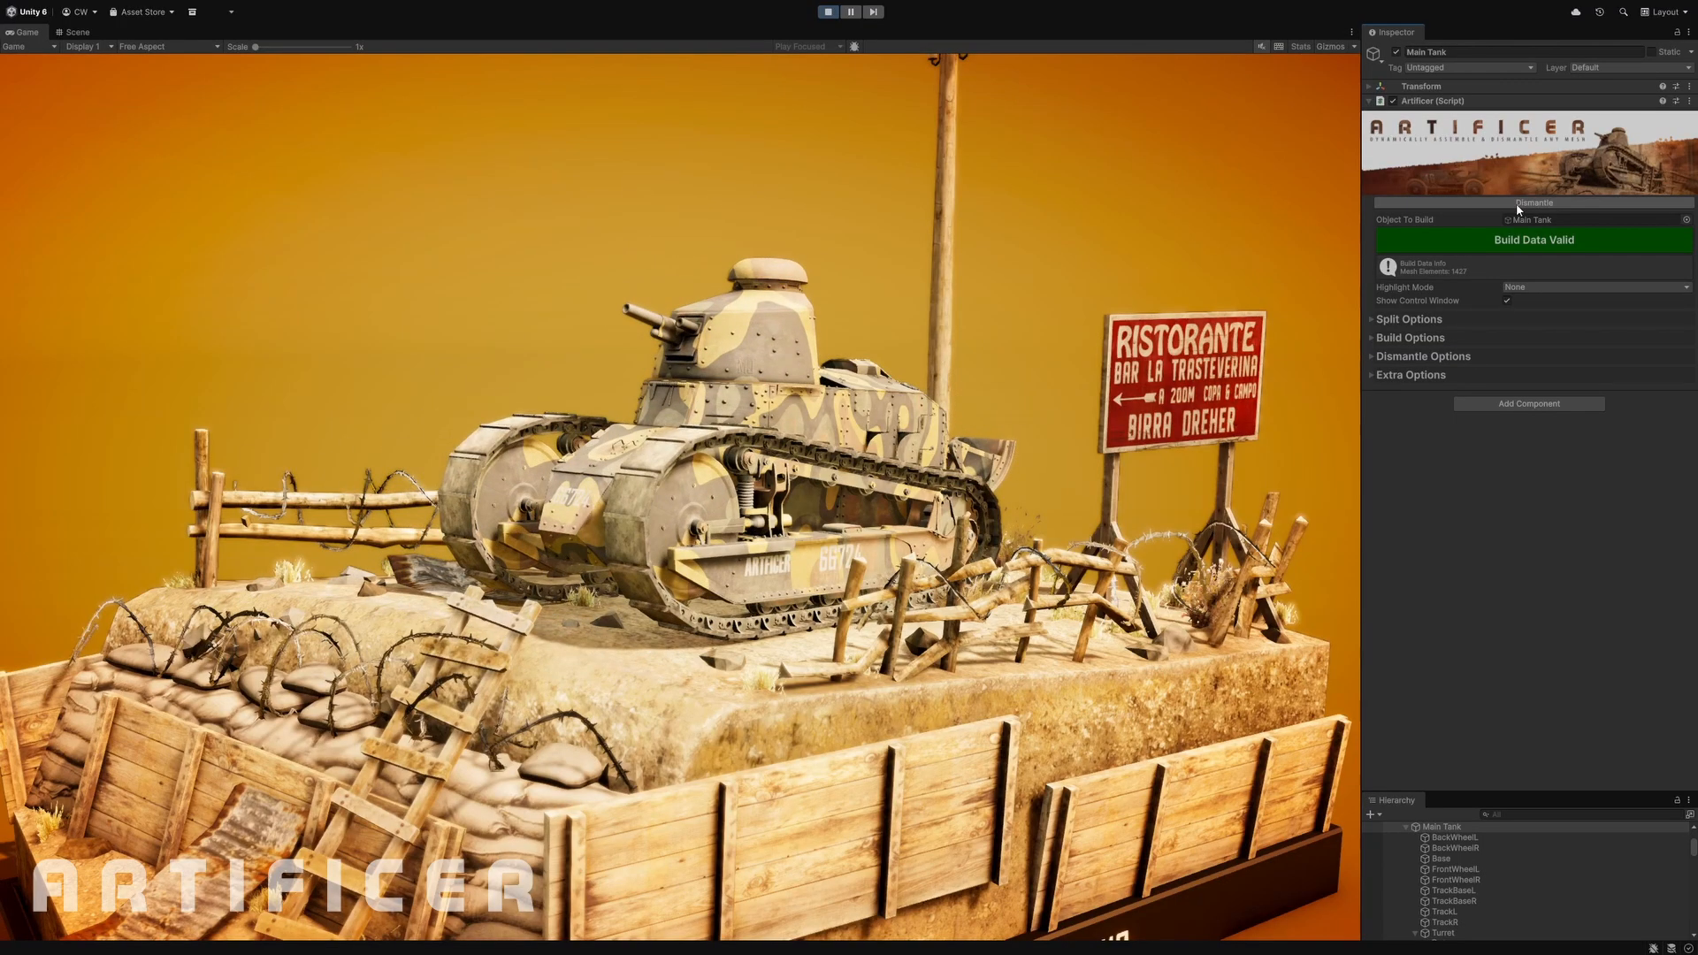
{"action": "left_click", "coordinate": [1516, 203]}
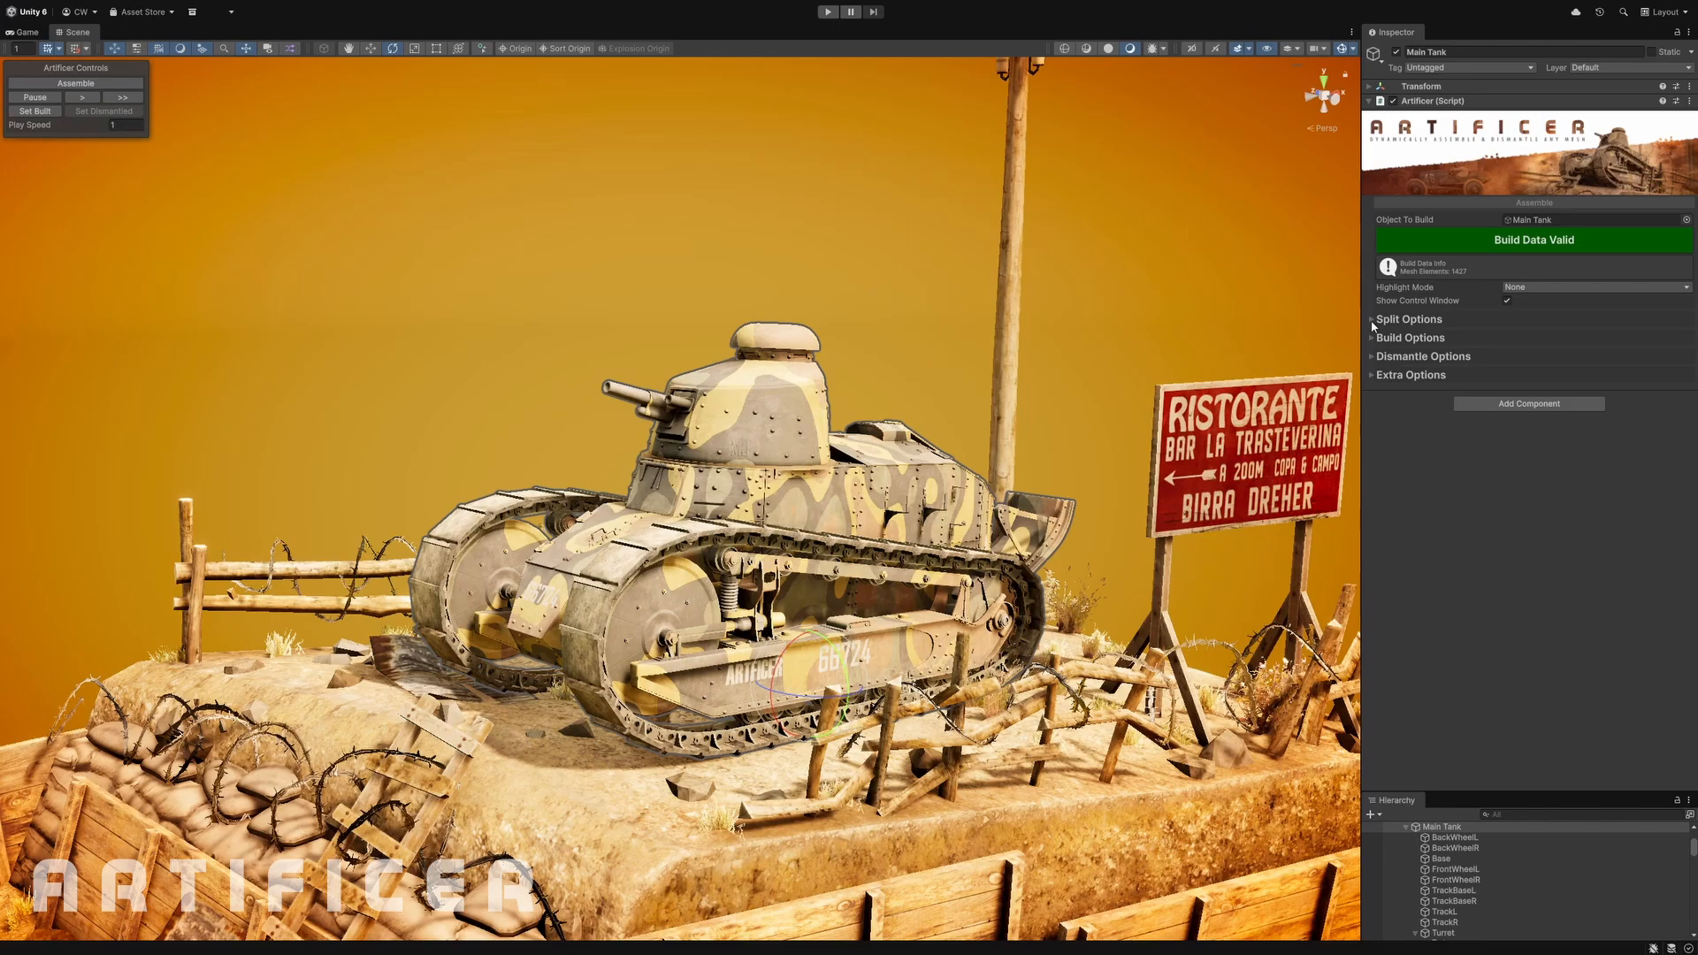
- Add the Turret to the Exclude Objects list in the Split Options and rebuild the tank's data
{"action": "left_click", "coordinate": [1374, 320]}
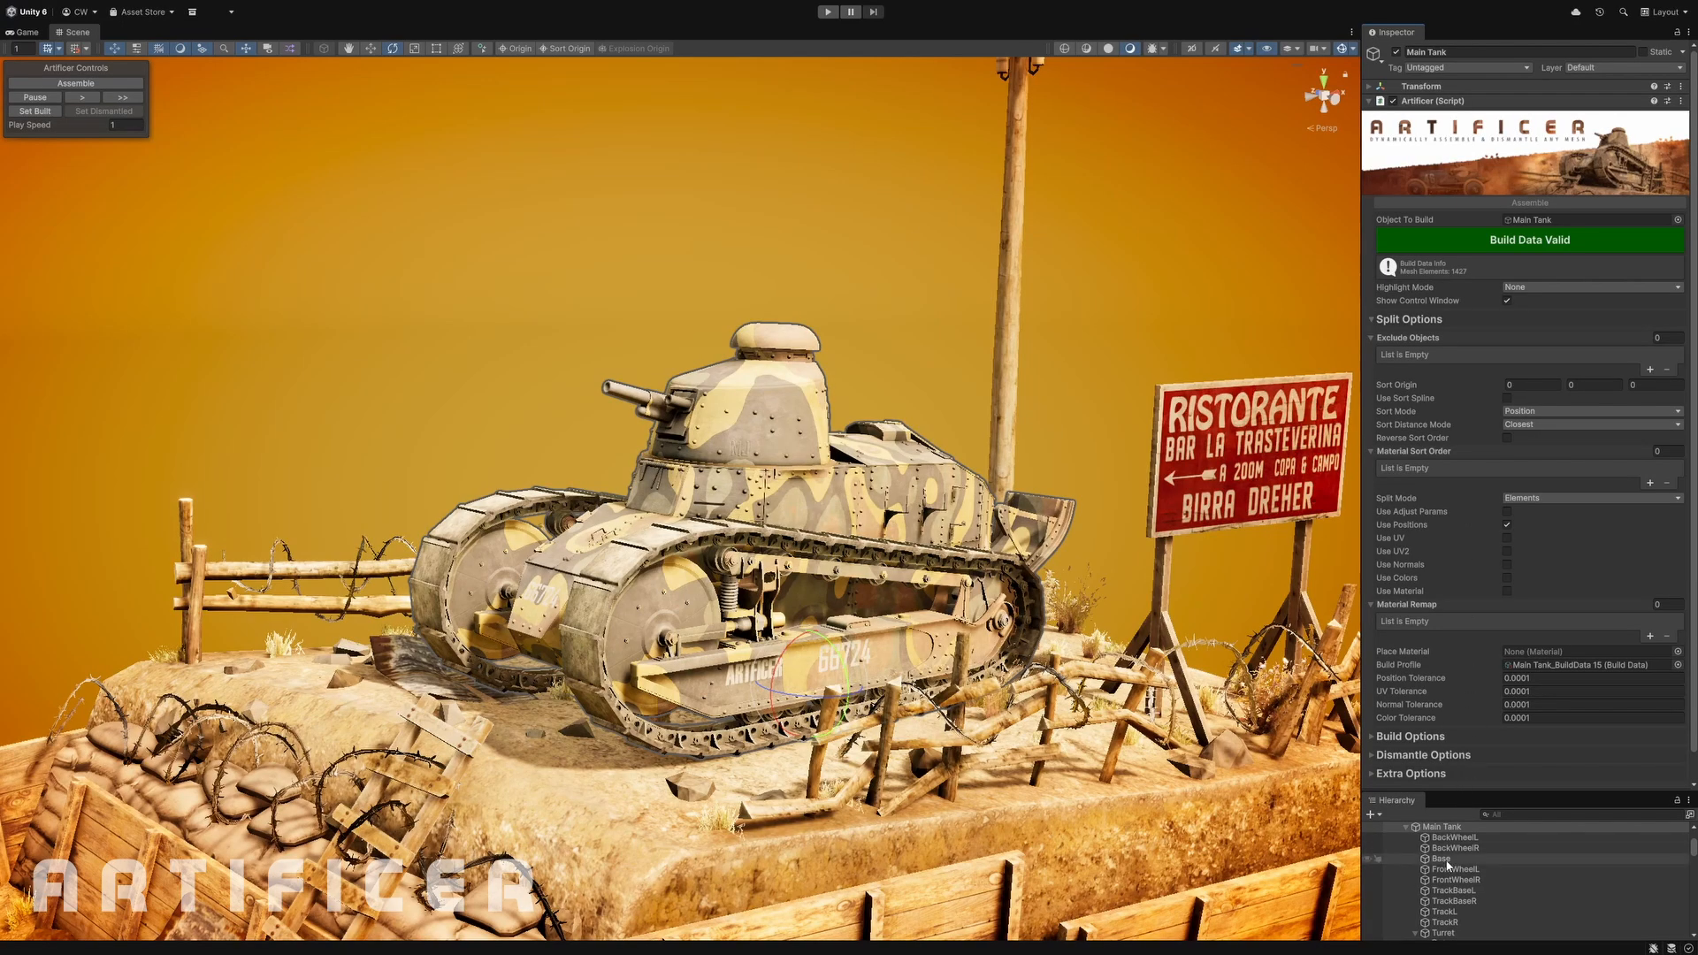
{"action": "left_click", "coordinate": [1444, 934]}
{"action": "left_click_drag", "start_coordinate": [1452, 934], "coordinate": [1511, 345]}
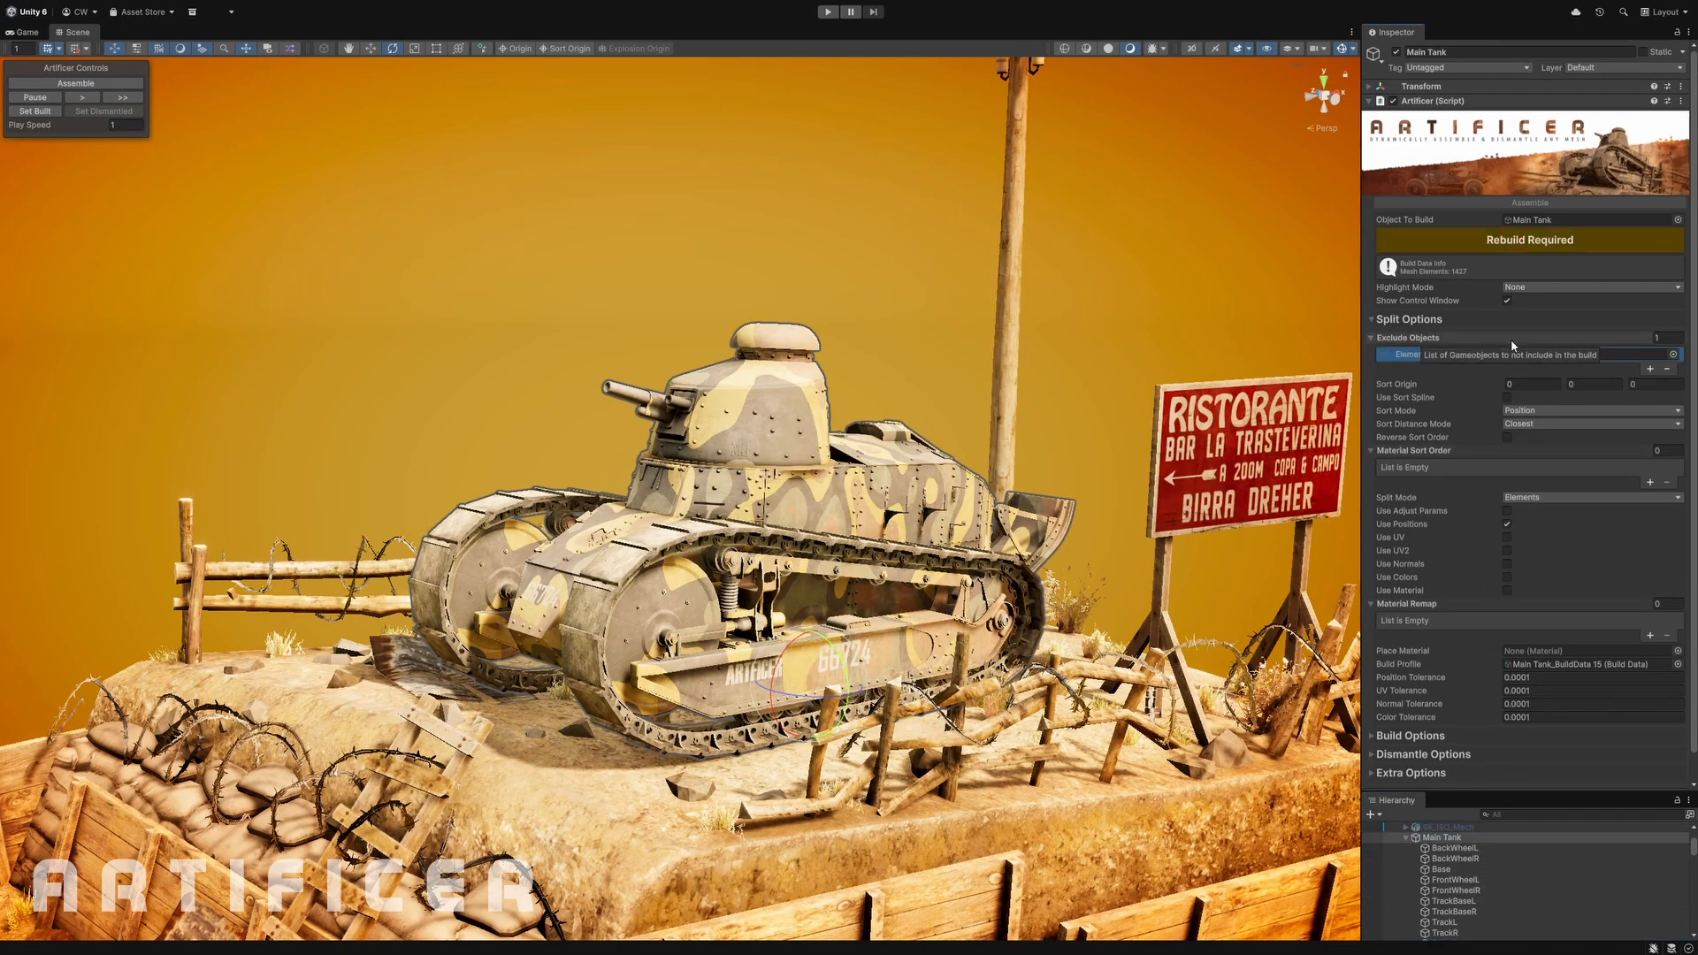
{"action": "left_click", "coordinate": [1500, 243]}
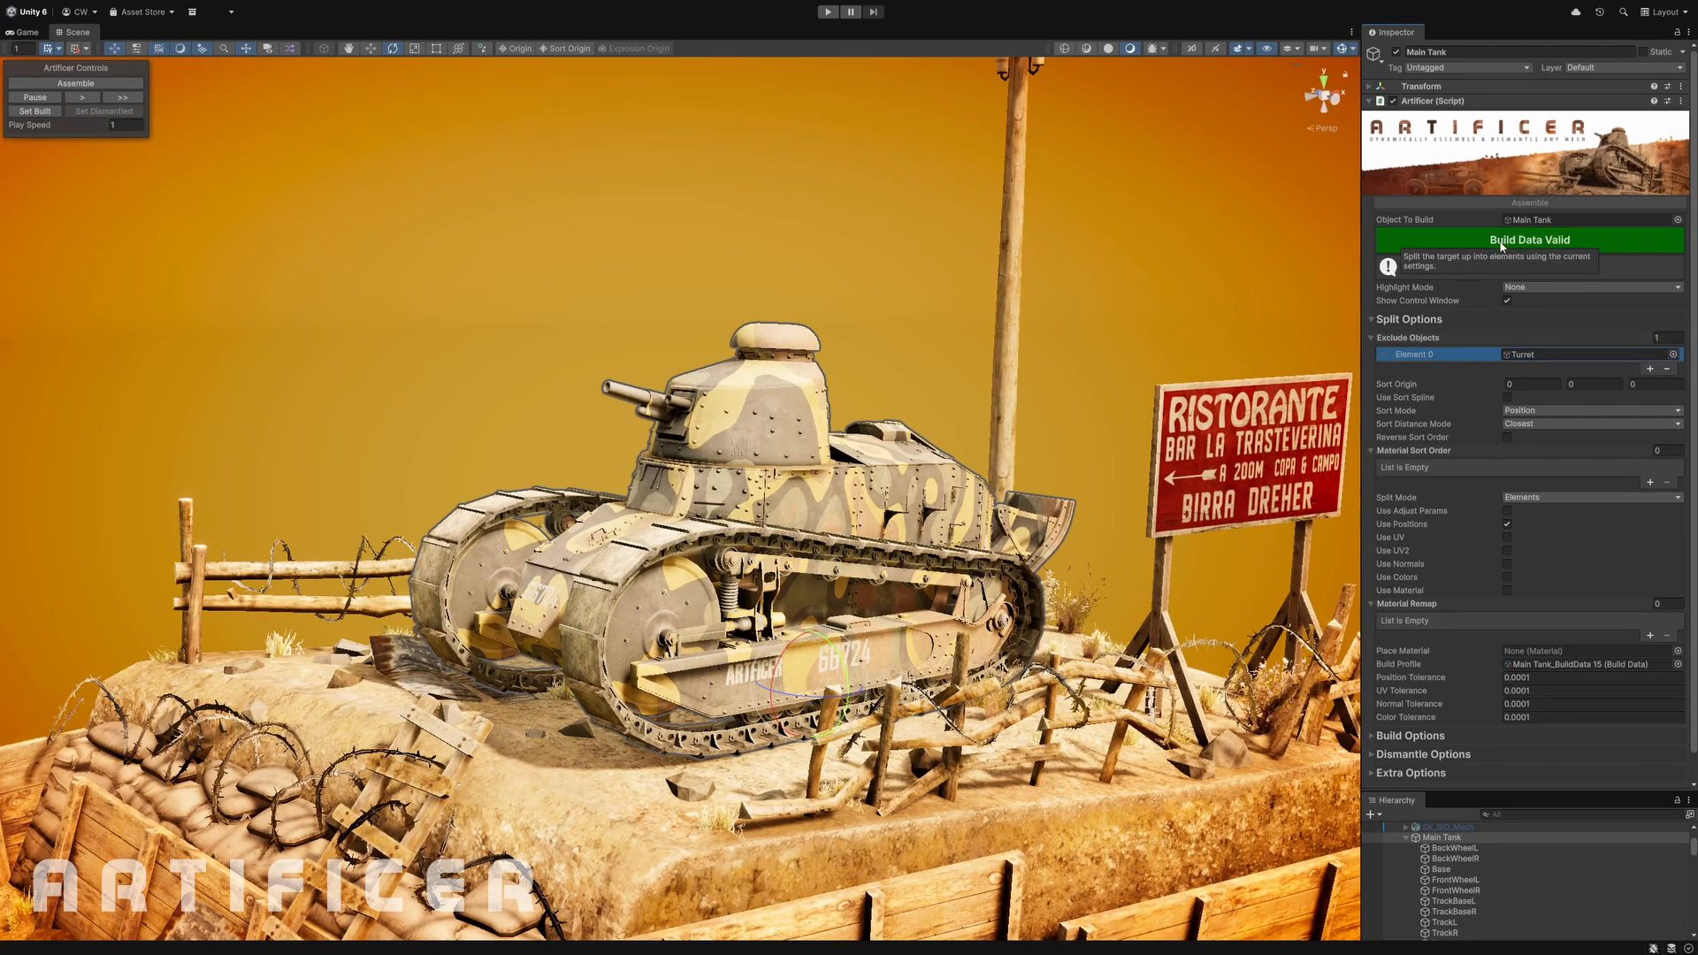
- Preview the tank's assembly and dismantling in Play mode with the Turret excluded, and stop playback
{"action": "left_click", "coordinate": [828, 12]}
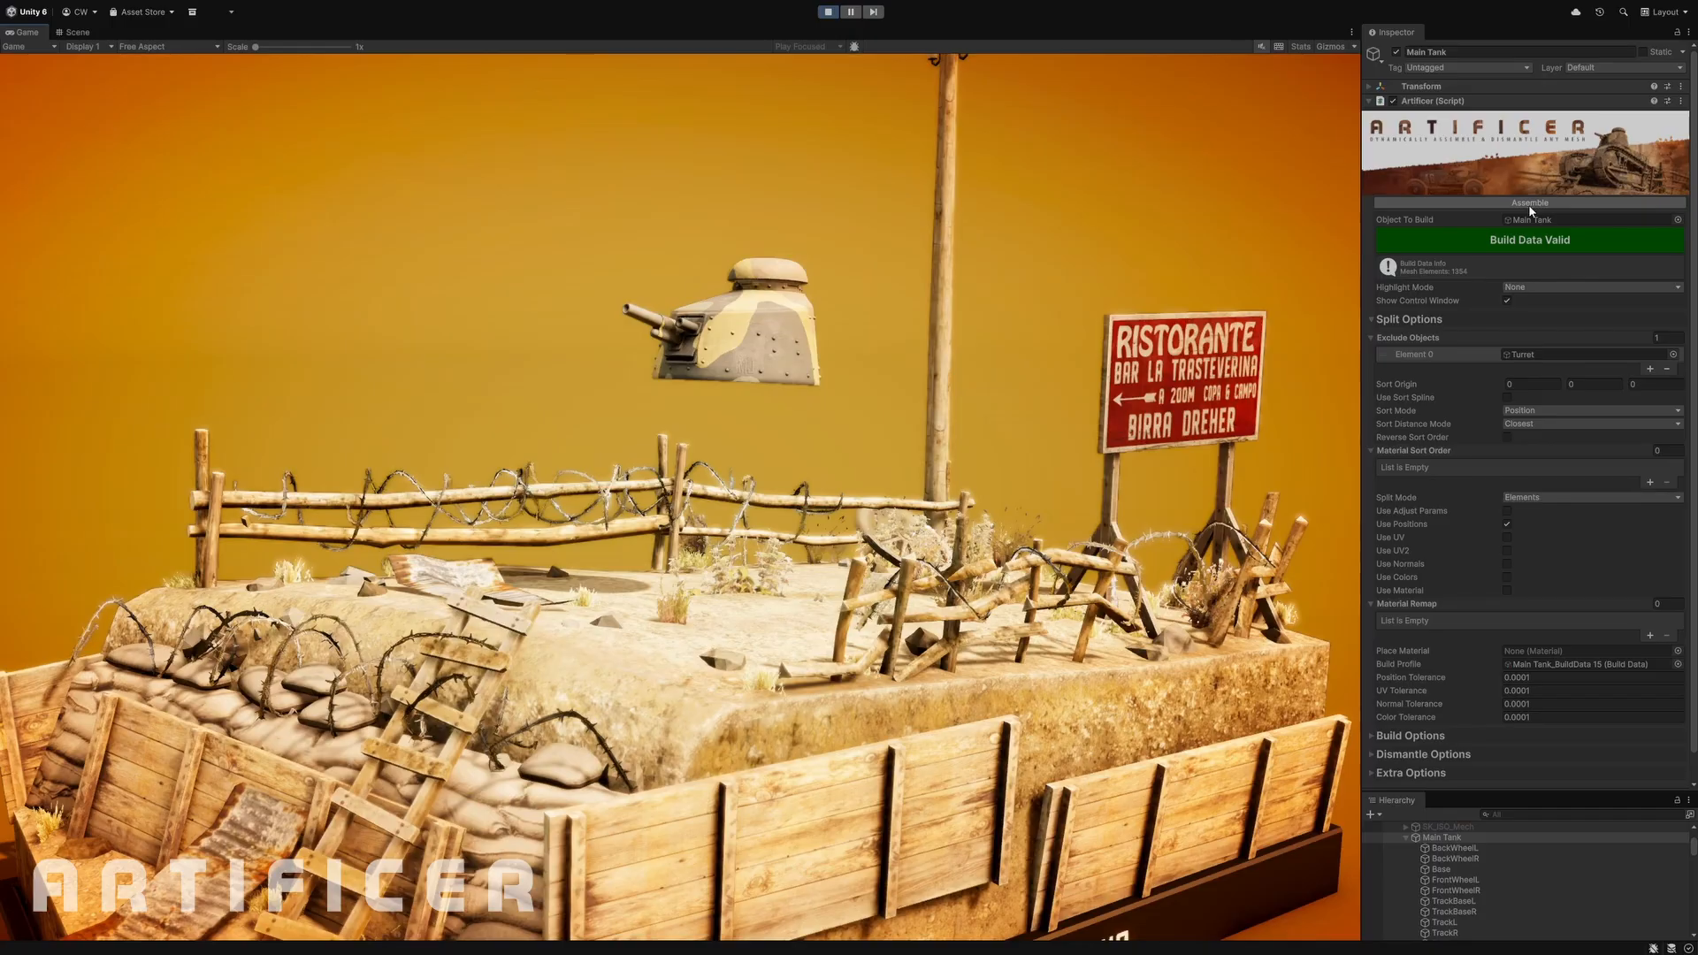
{"action": "left_click", "coordinate": [1530, 203]}
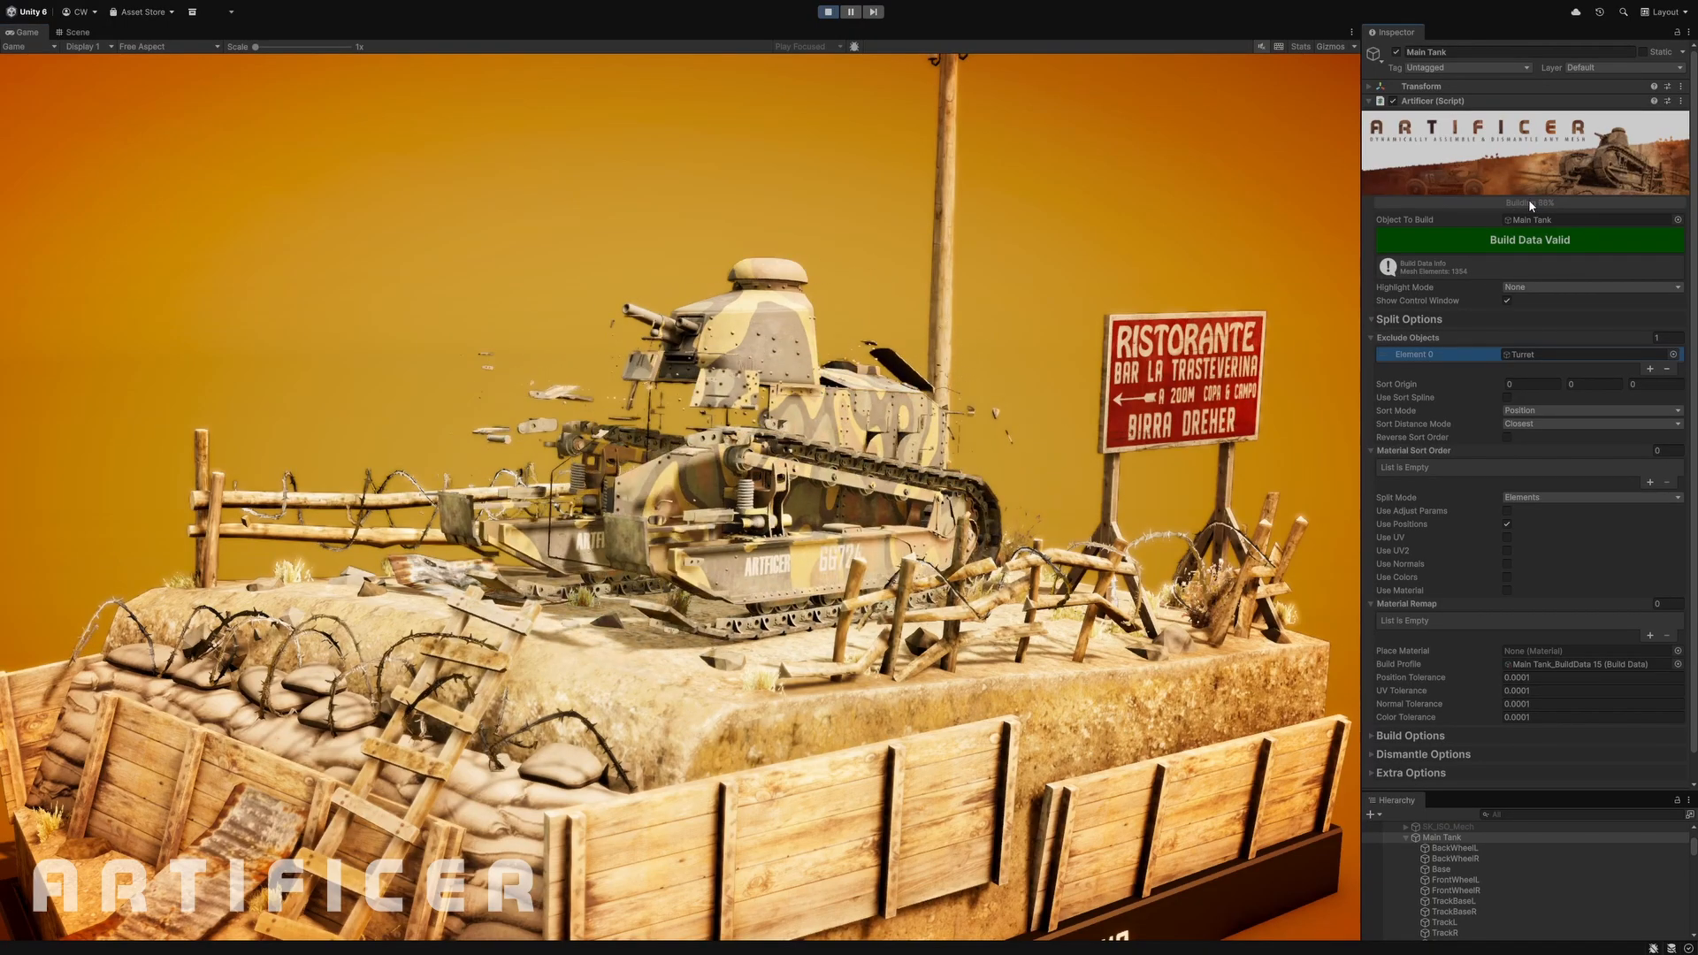
{"action": "left_click", "coordinate": [1528, 202]}
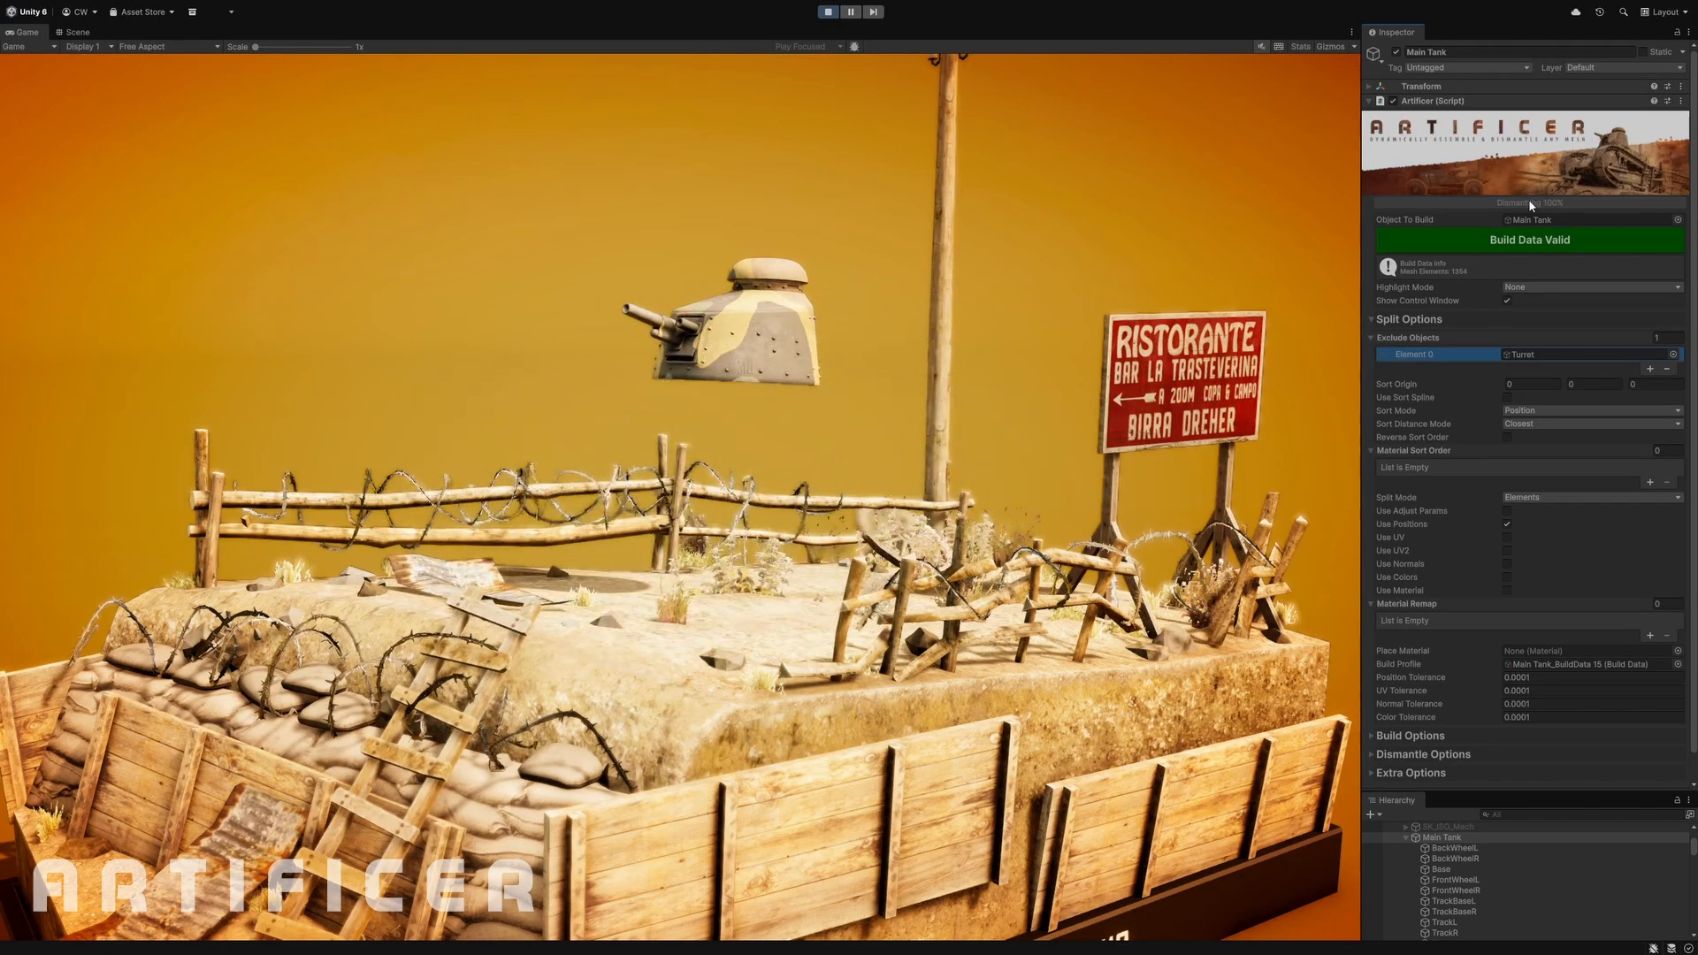
{"action": "left_click", "coordinate": [827, 12]}
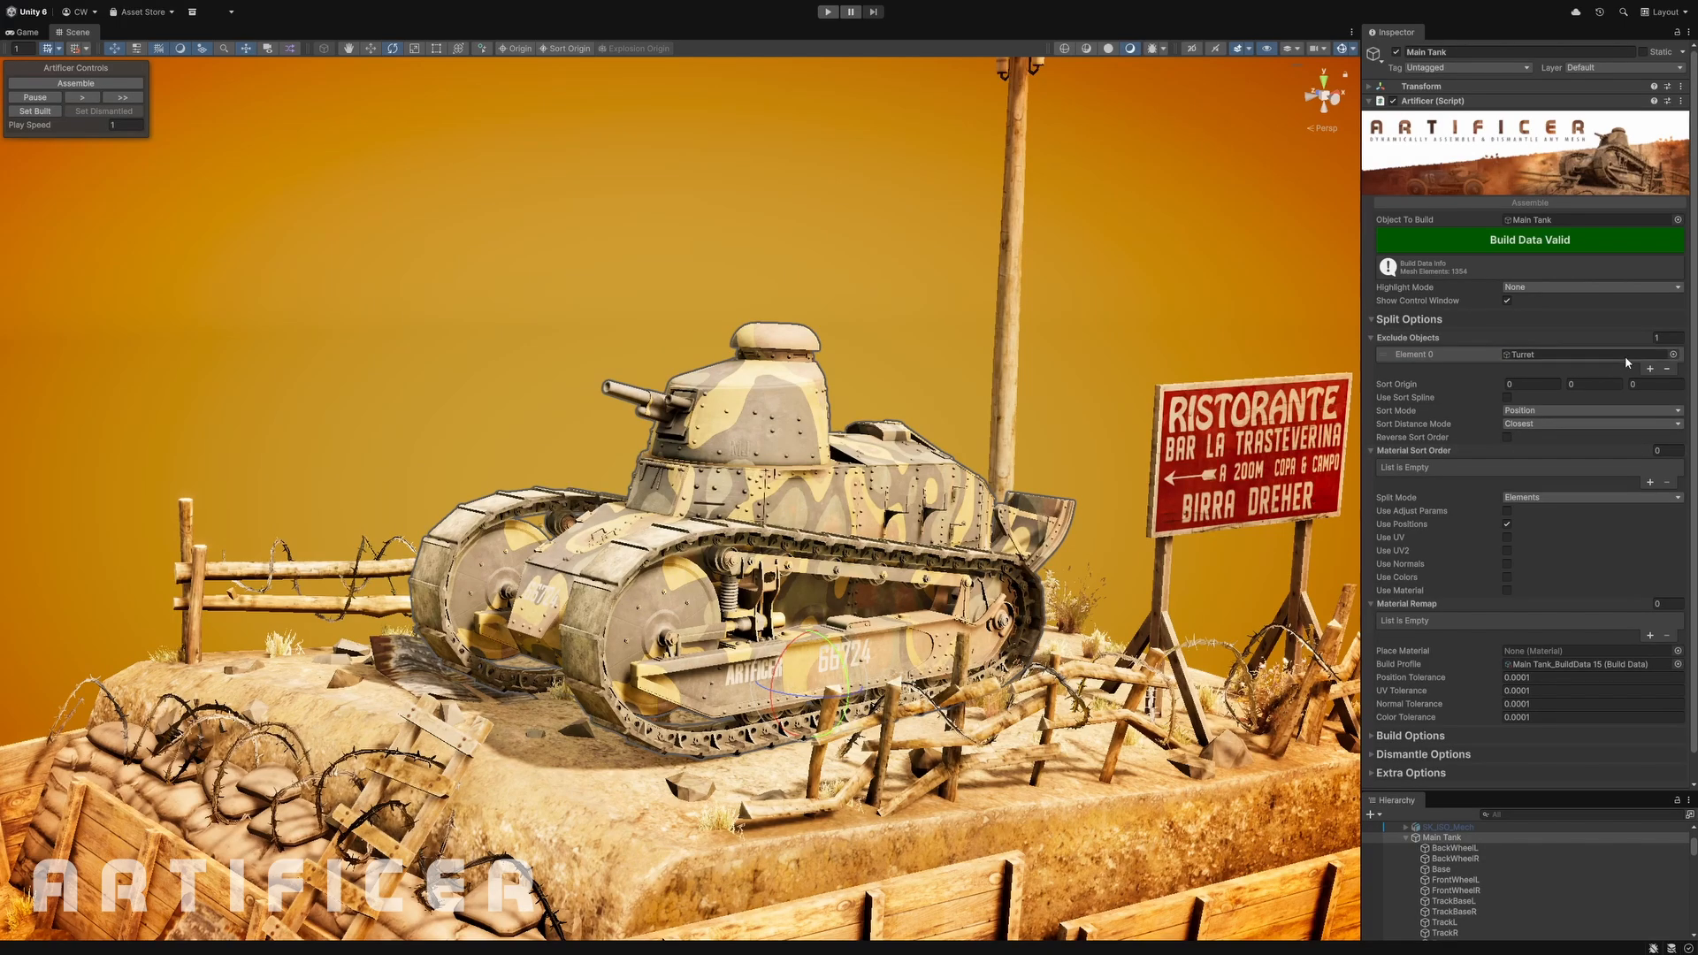
- Remove the Turret from the excluded objects, and rebuild with the sort origin moved in front of the tank, at about -5.21 on Y
{"action": "left_click", "coordinate": [1667, 369]}
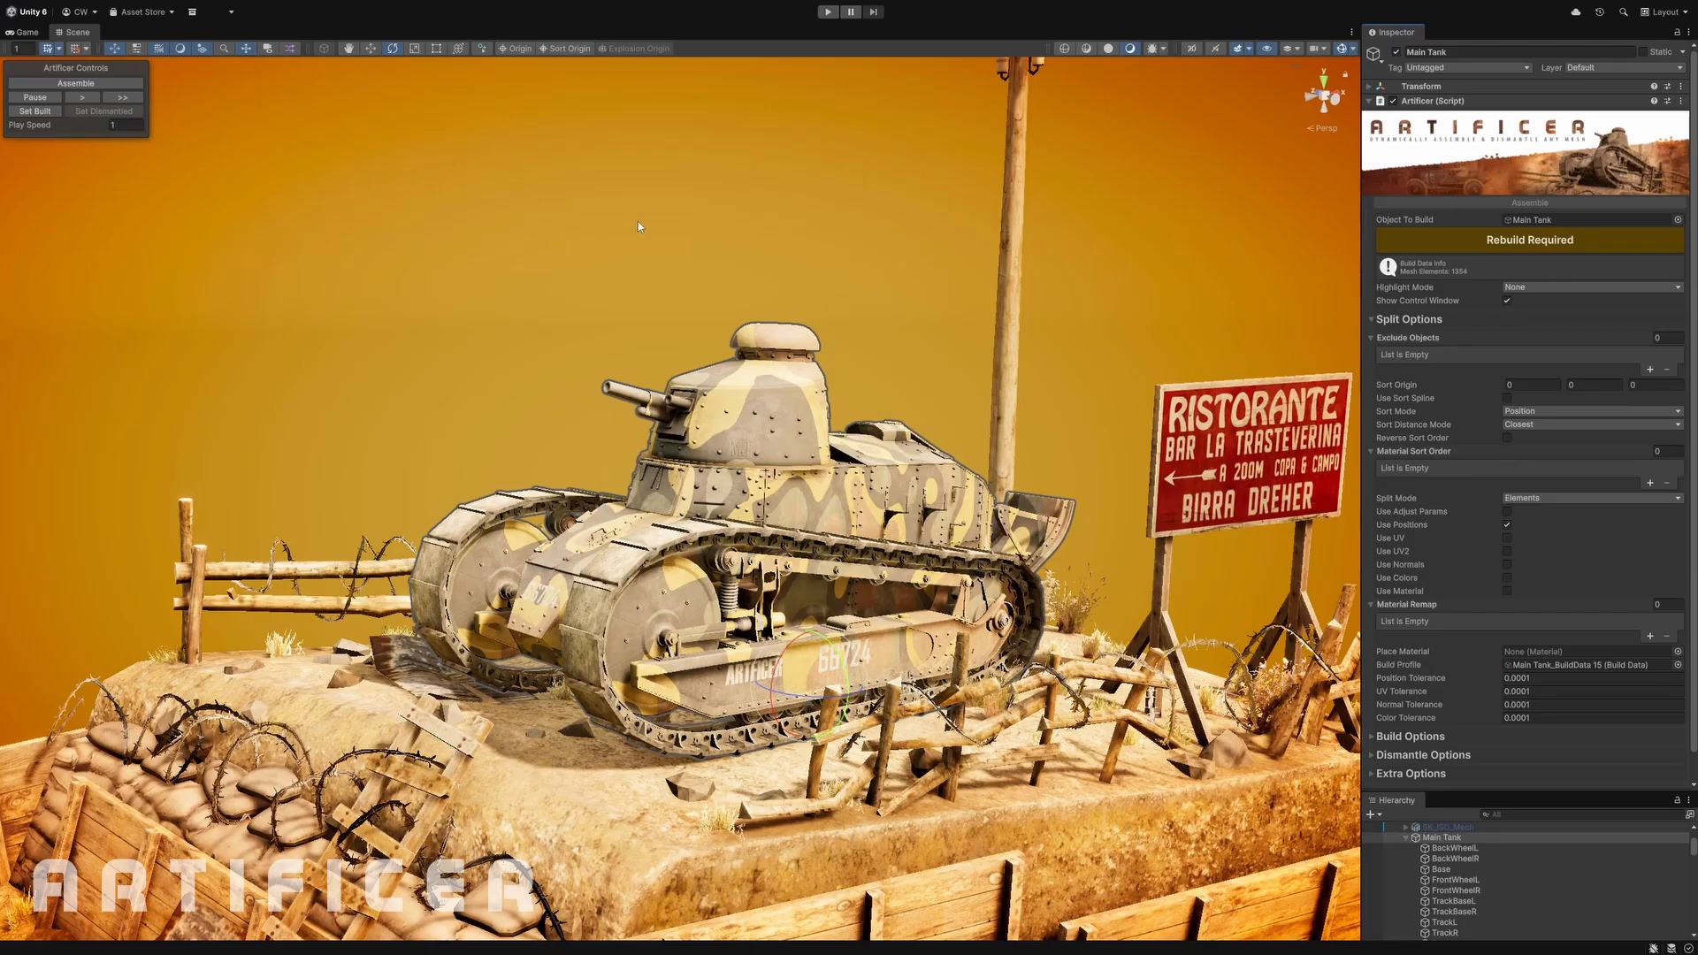
{"action": "left_click", "coordinate": [568, 50]}
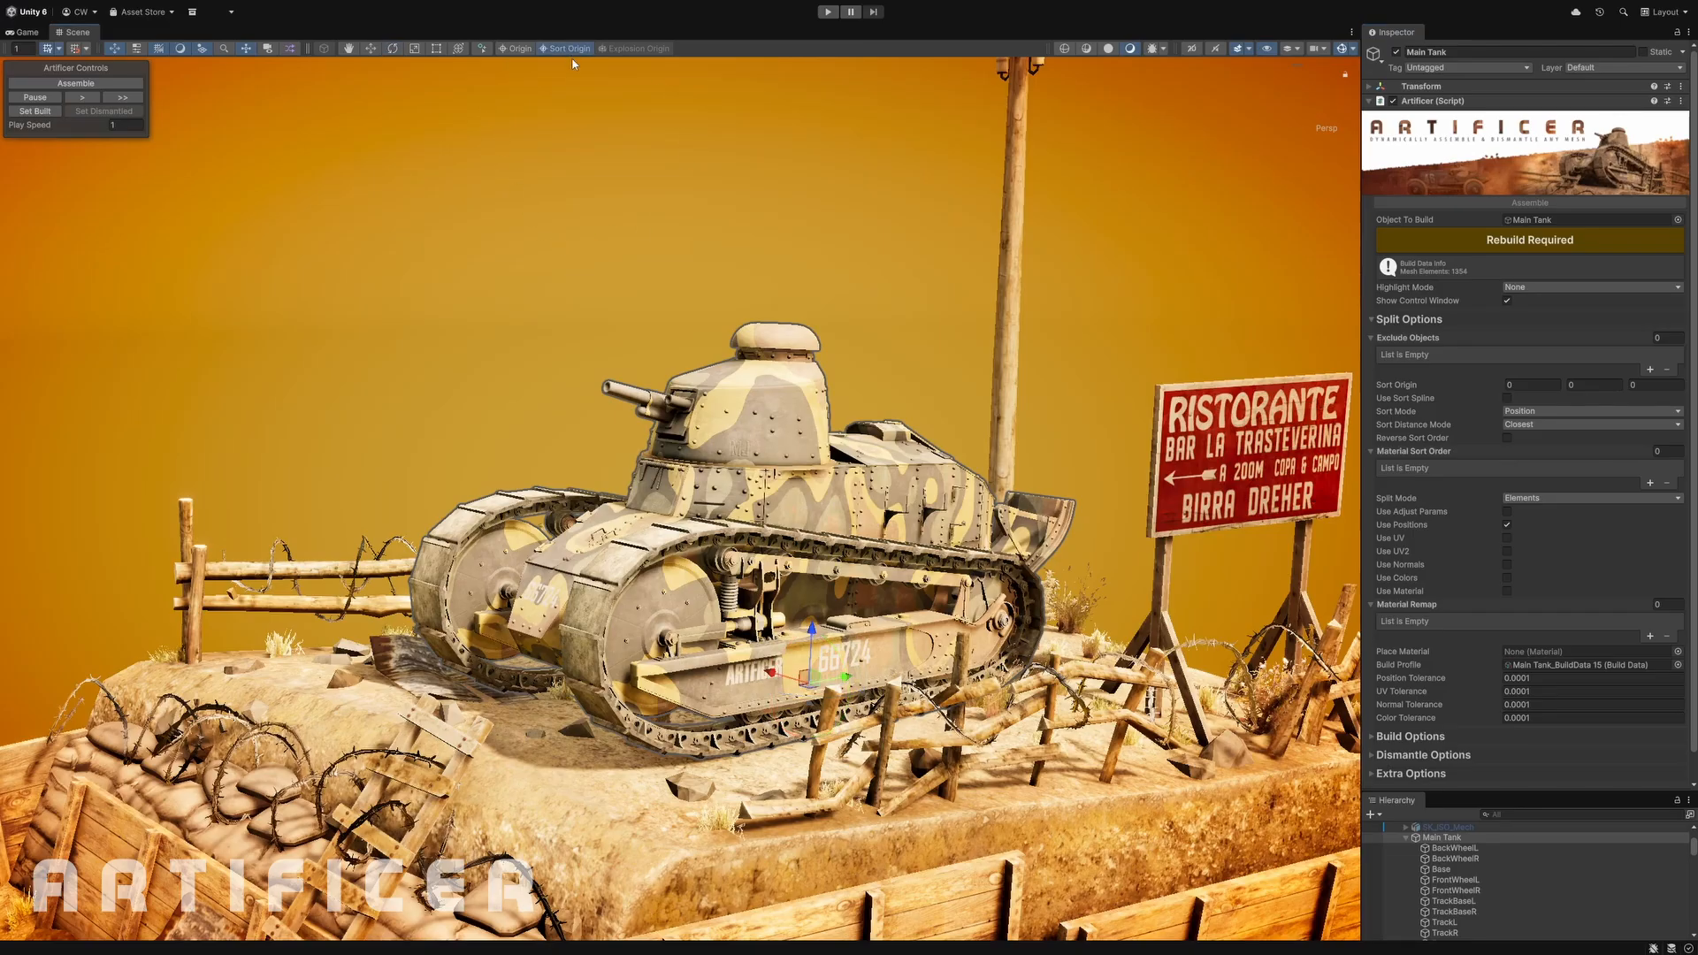
{"action": "left_click_drag", "start_coordinate": [845, 679], "coordinate": [134, 791]}
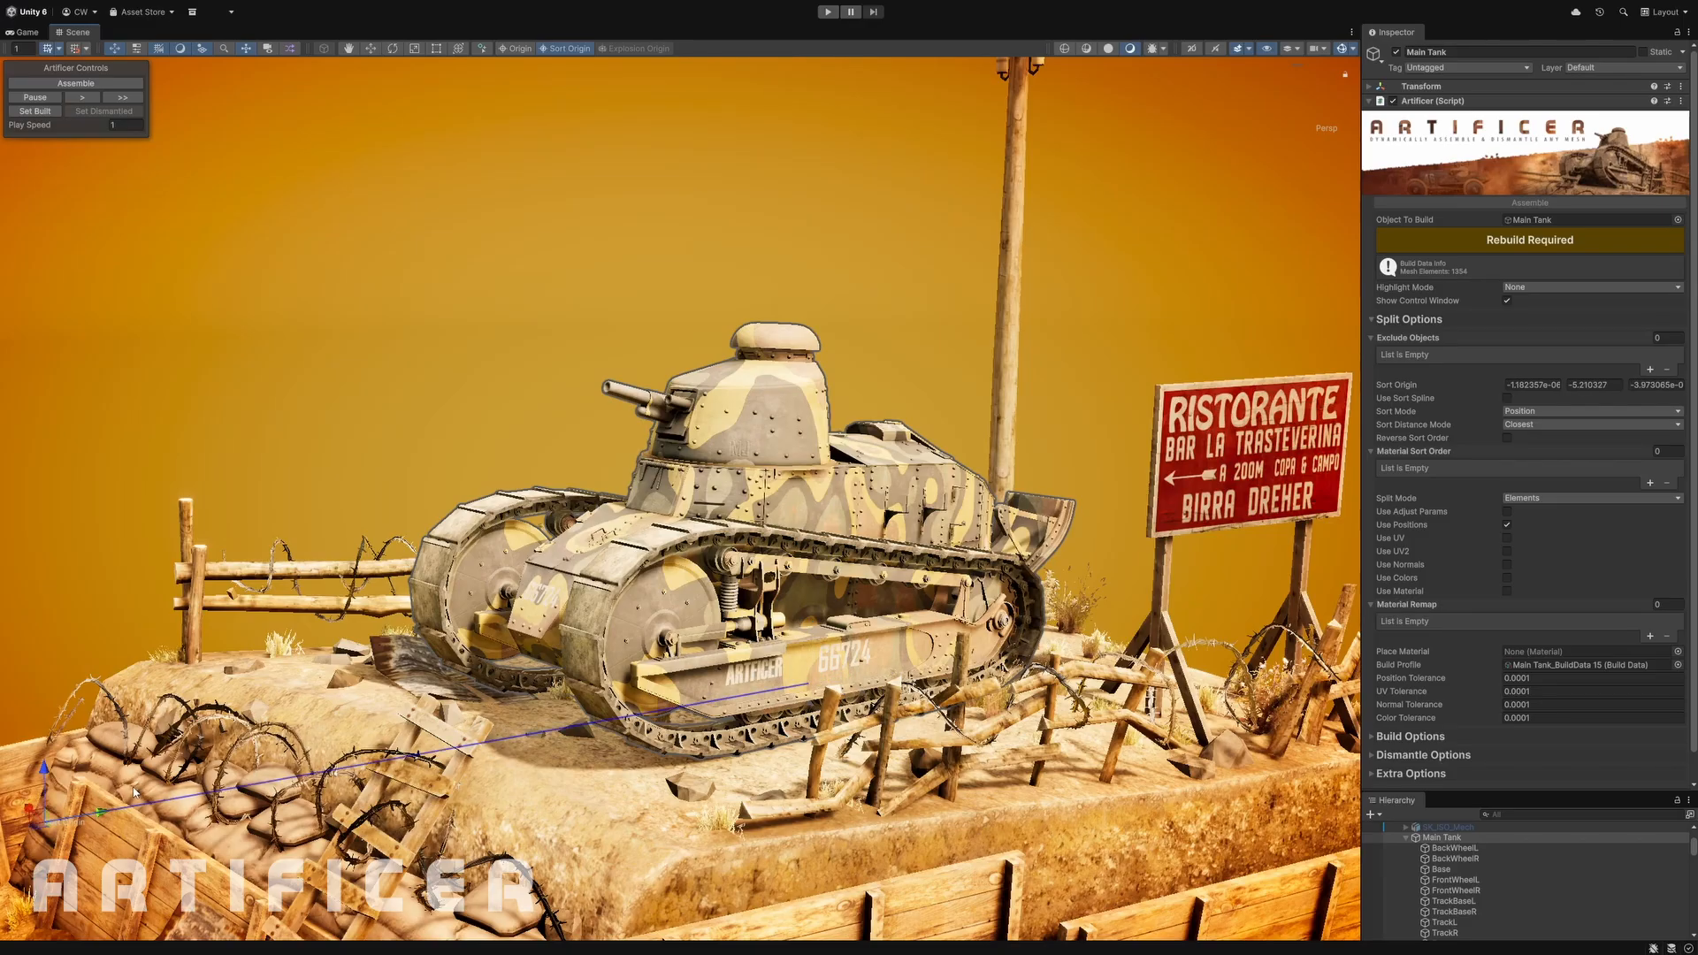
{"action": "left_click", "coordinate": [1539, 241]}
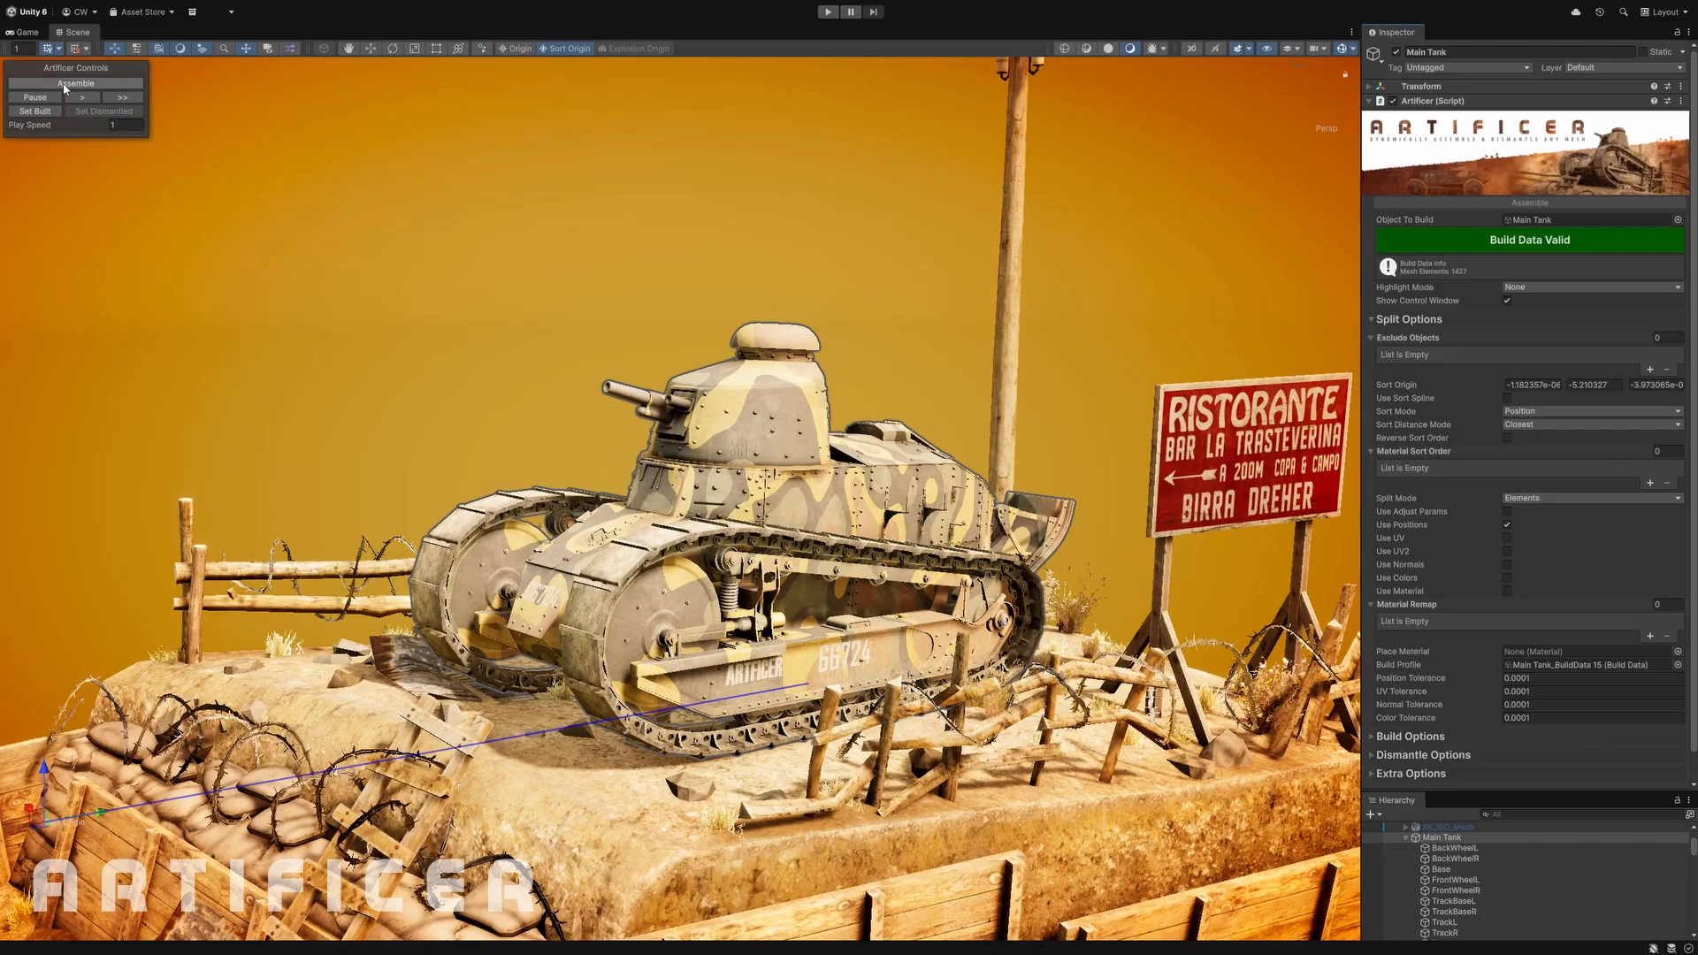
- Preview the tank assembling in Play mode with the sort origin in front of it, and stop playback
{"action": "left_click", "coordinate": [829, 13]}
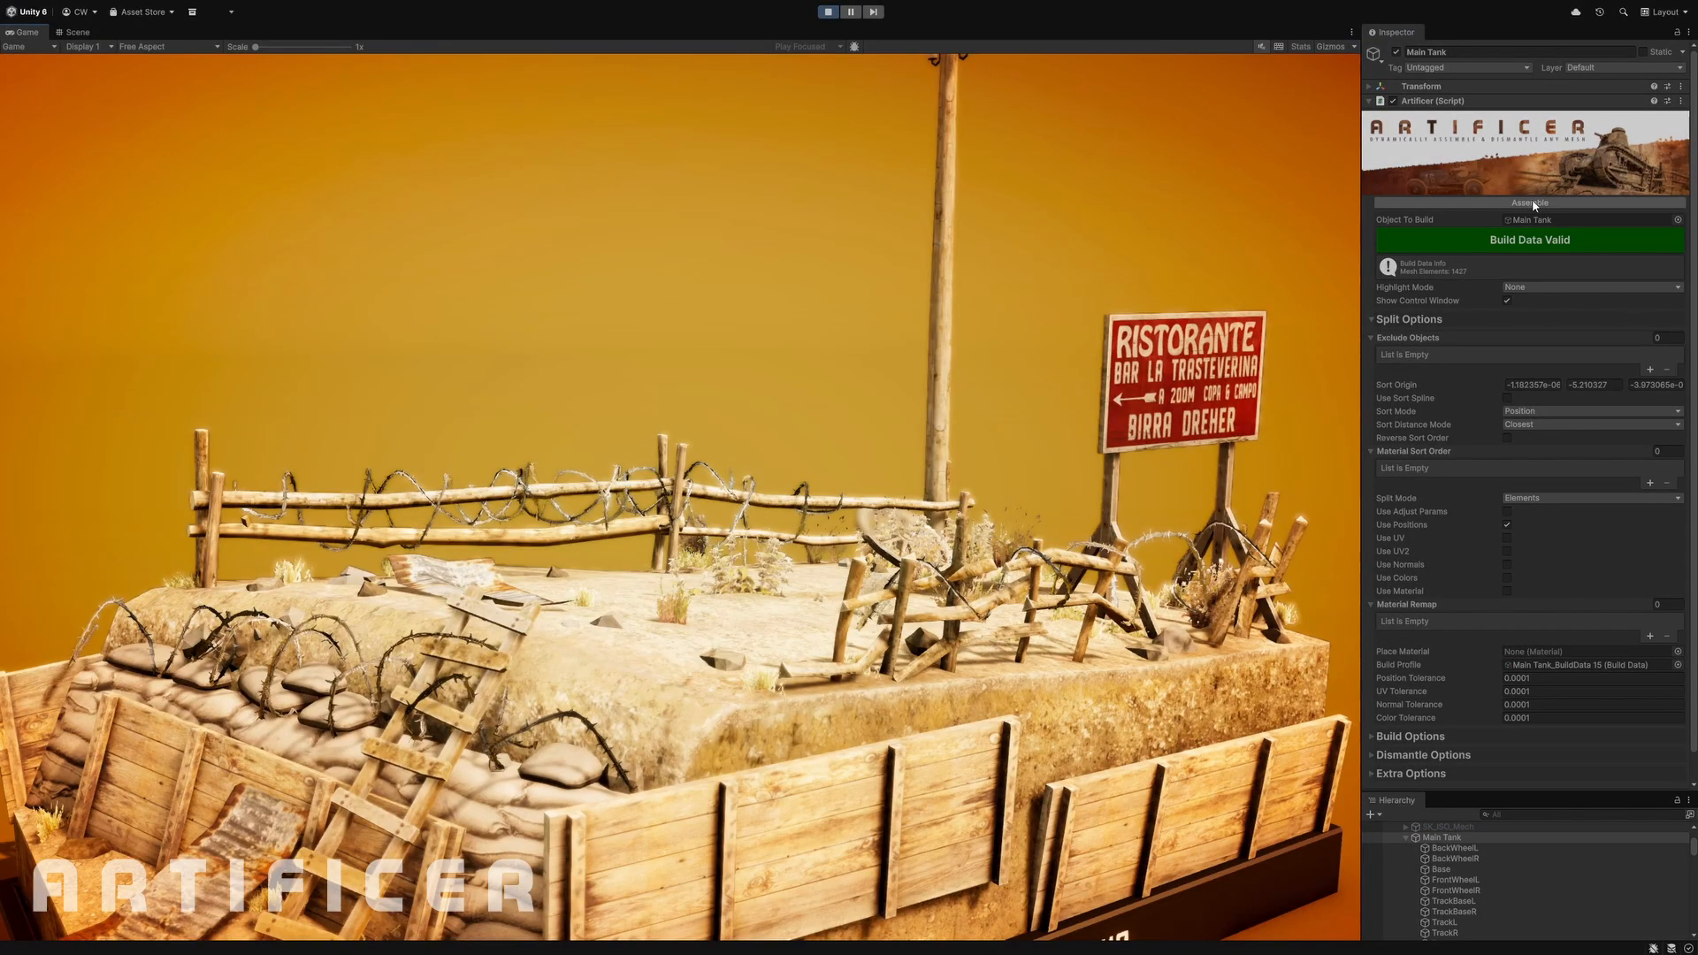
{"action": "left_click", "coordinate": [1532, 202]}
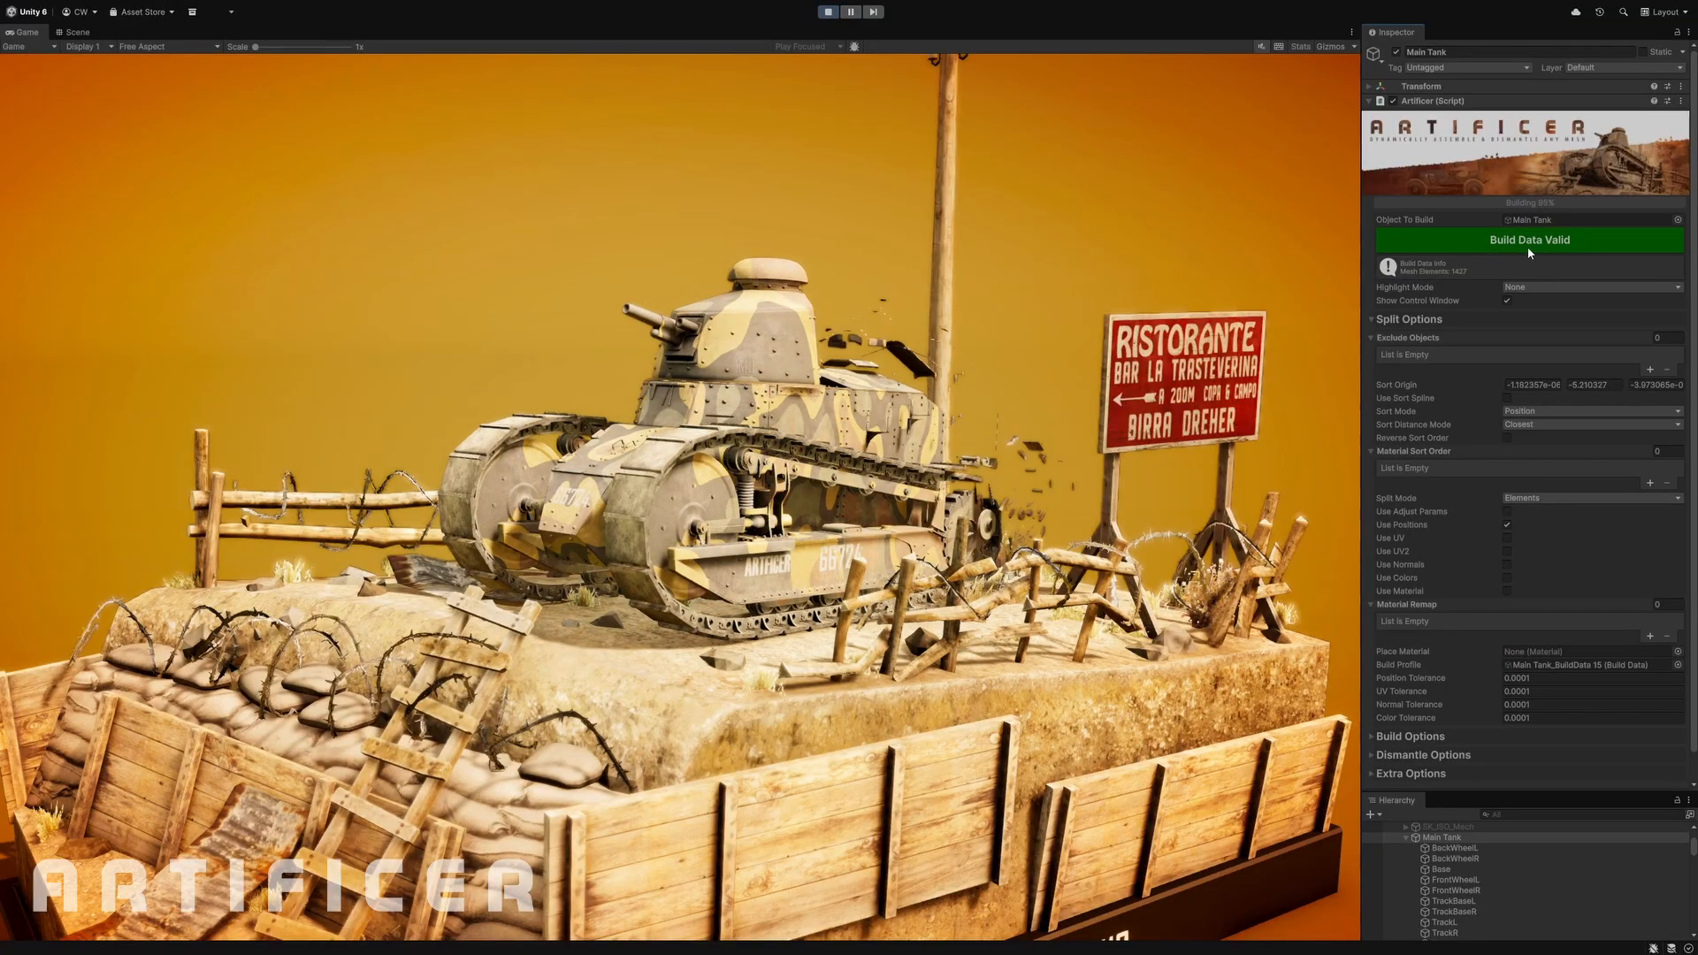
{"action": "left_click", "coordinate": [829, 12]}
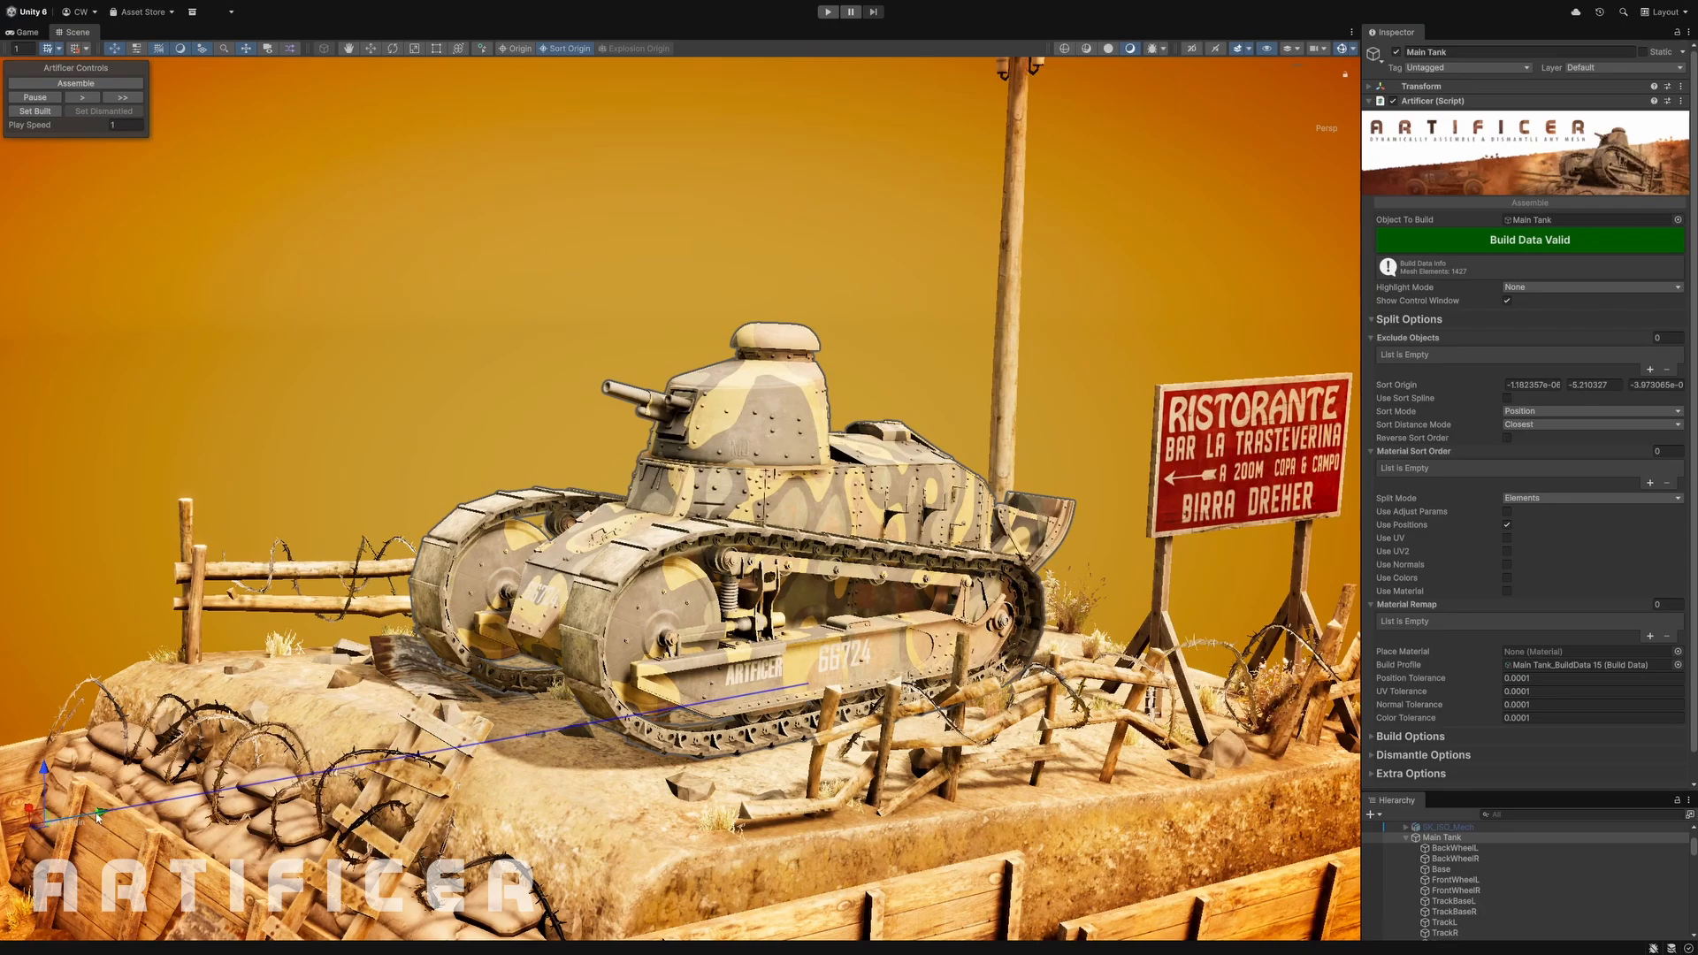
- Rebuild with the sort origin moved behind the tank, at about 7.1 on Y, and preview the assembly in Play mode
{"action": "left_click_drag", "start_coordinate": [97, 817], "coordinate": [1307, 593]}
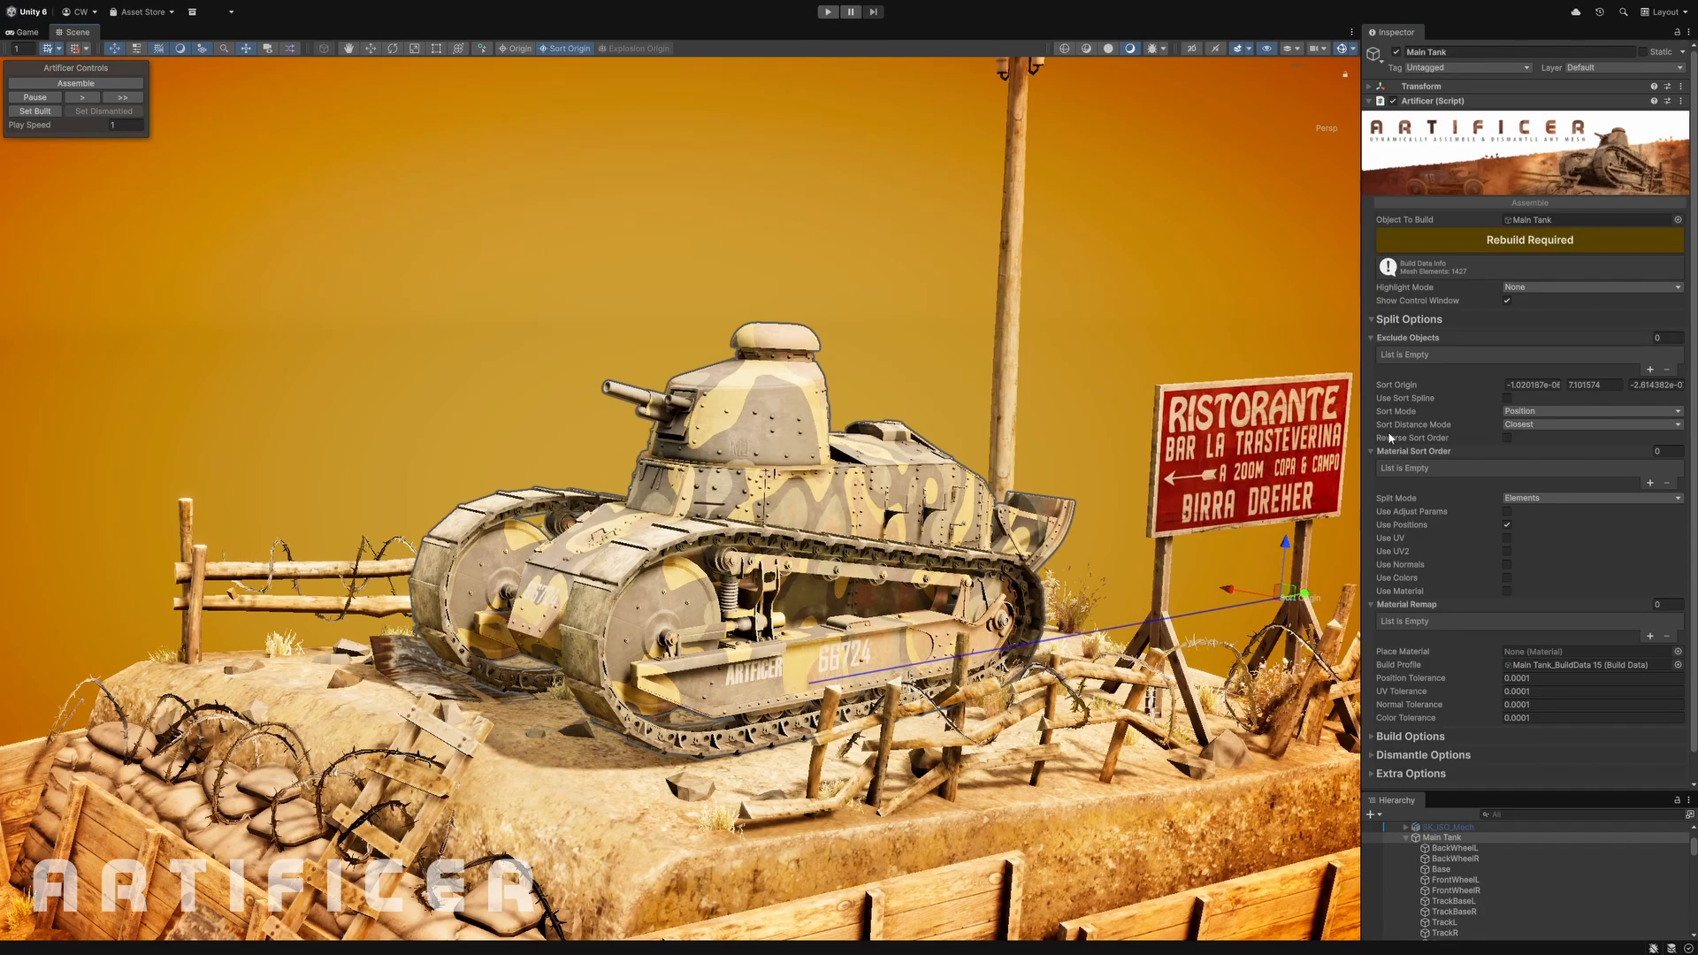
{"action": "left_click", "coordinate": [1518, 240]}
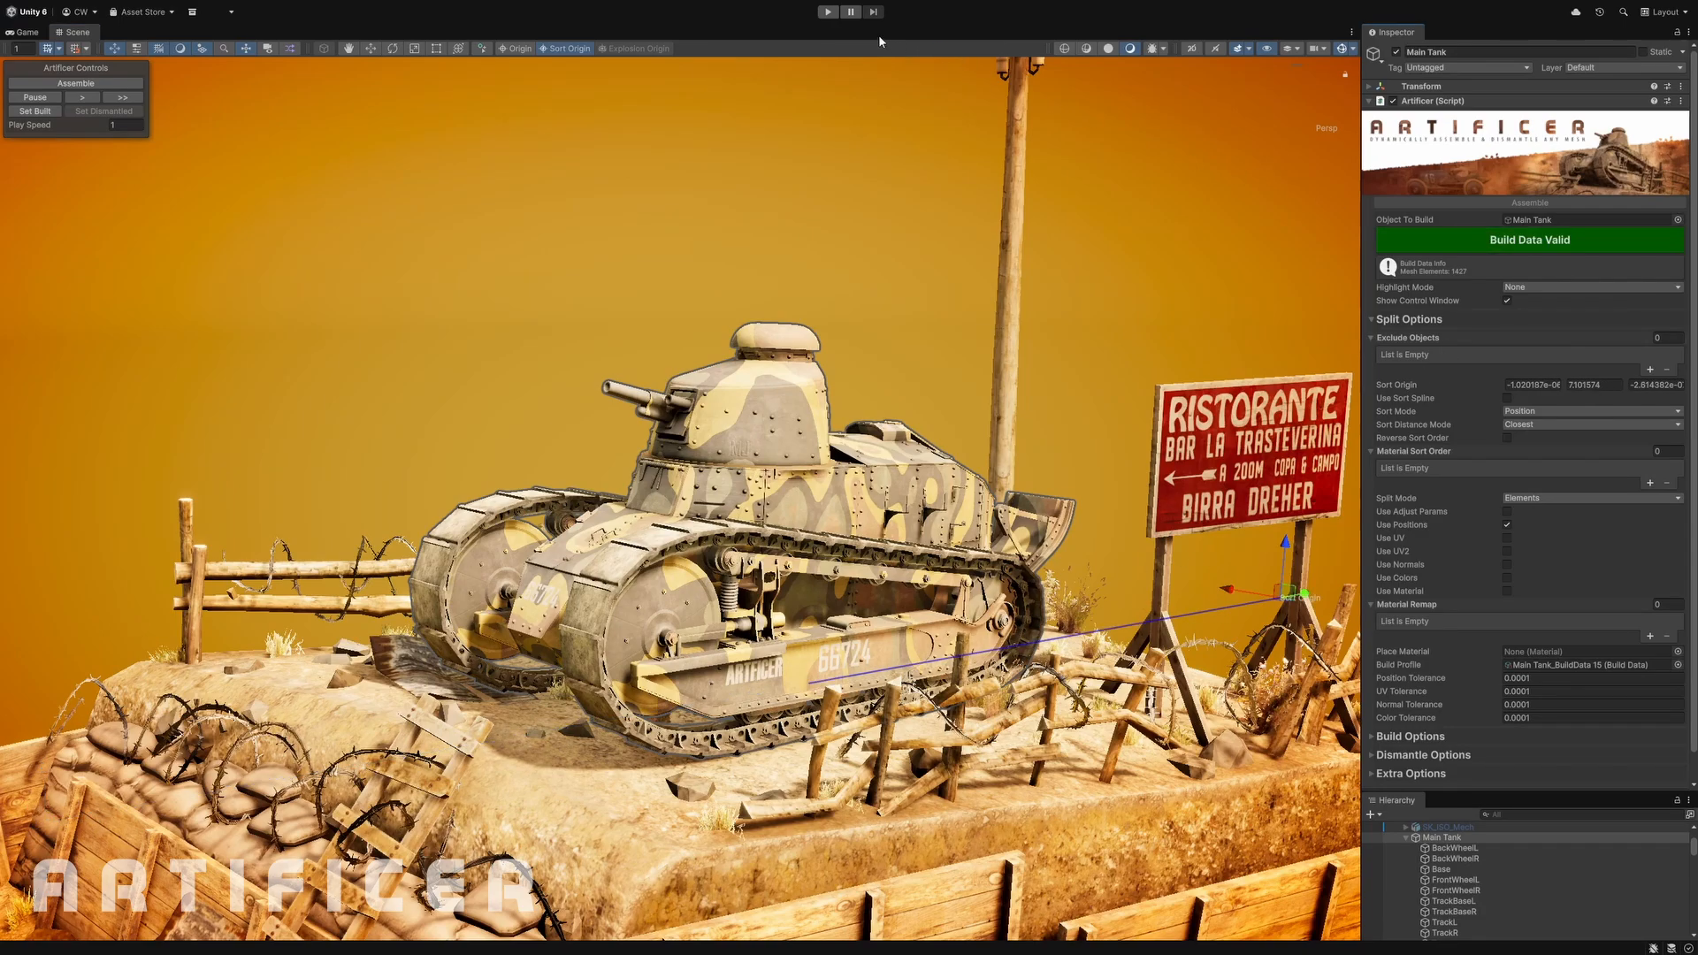
{"action": "left_click", "coordinate": [827, 12]}
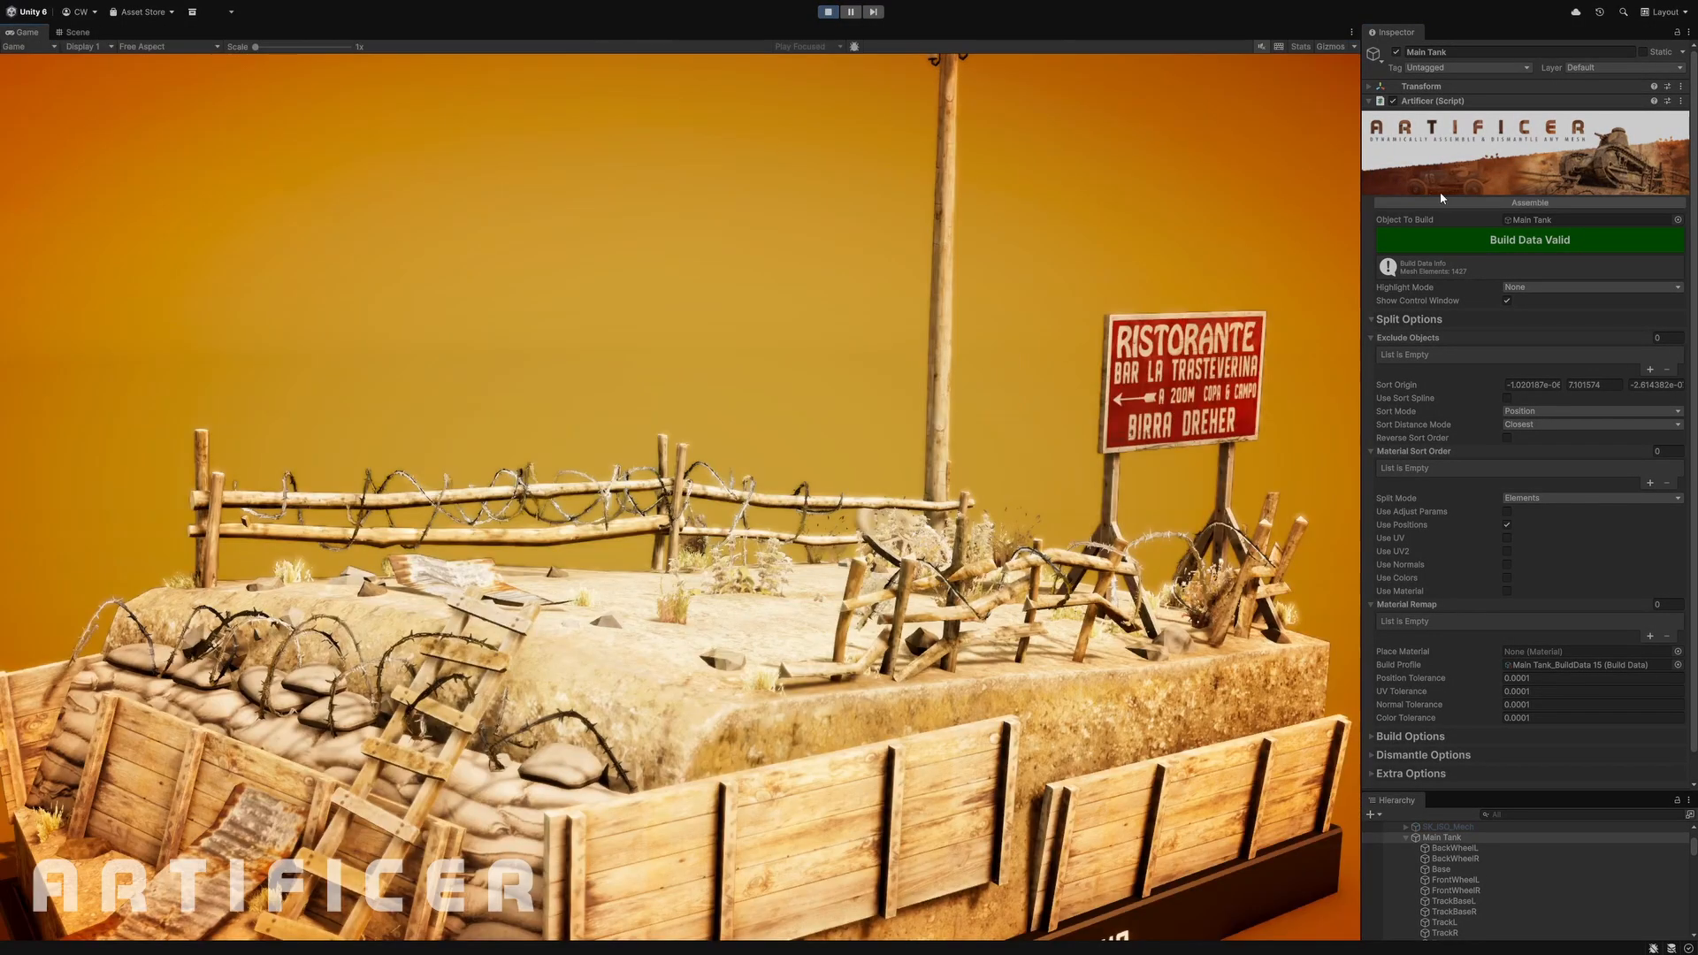
{"action": "left_click", "coordinate": [1511, 201]}
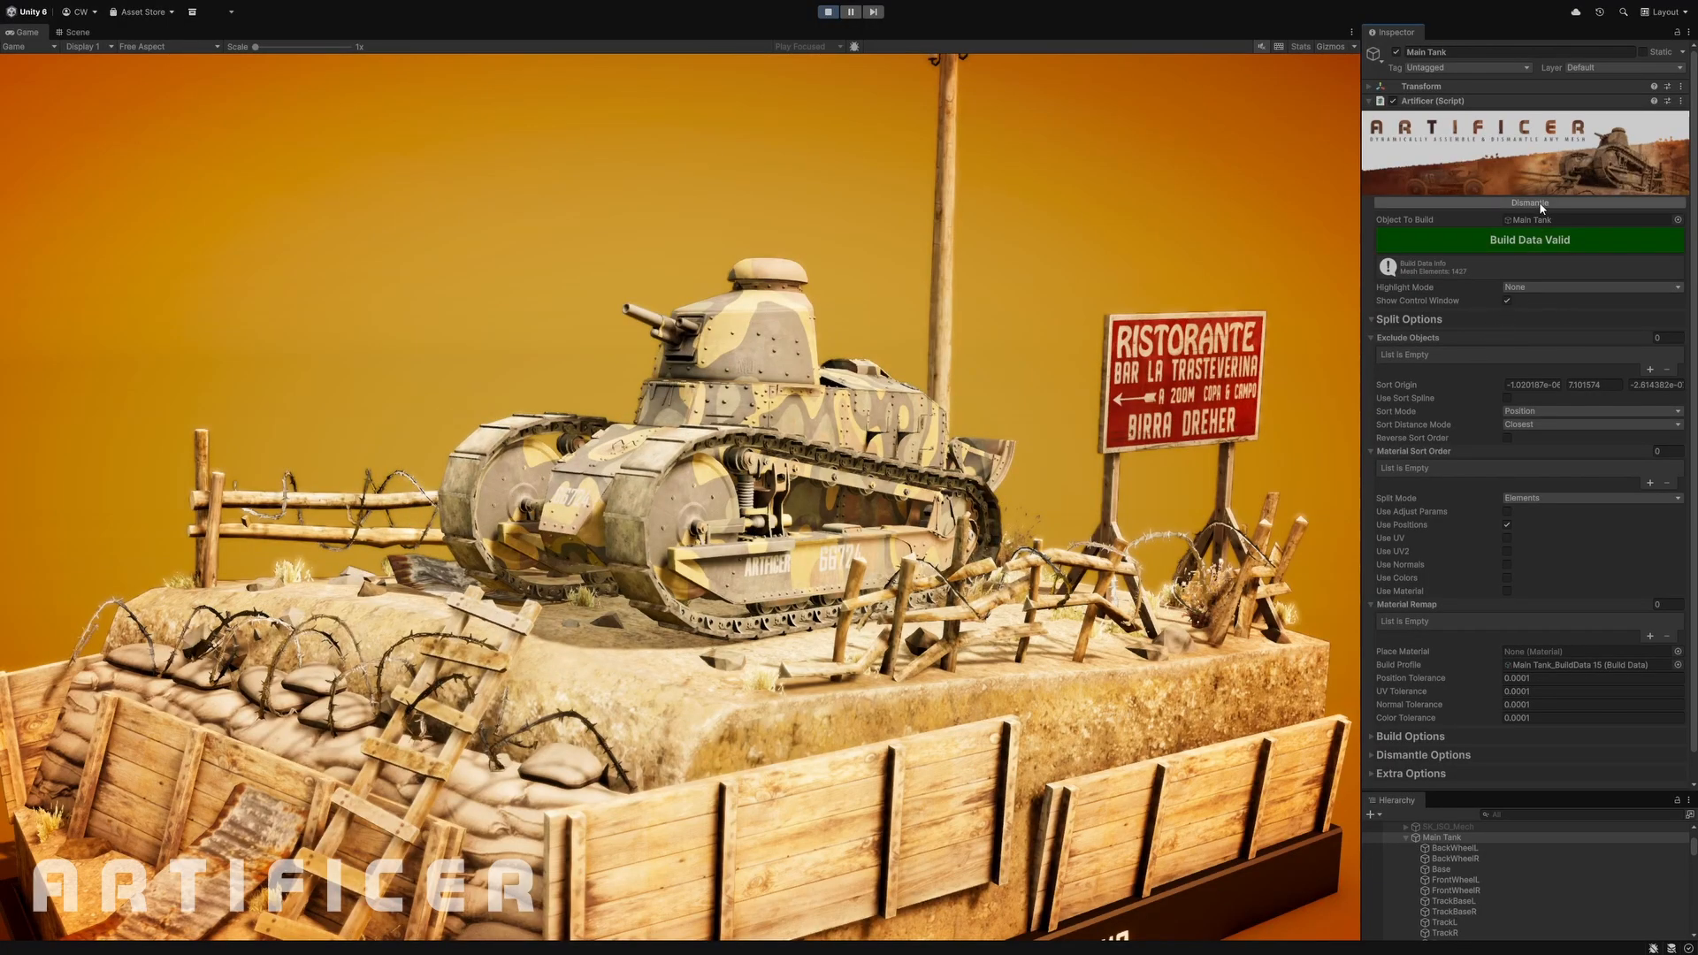
{"action": "left_click", "coordinate": [828, 11]}
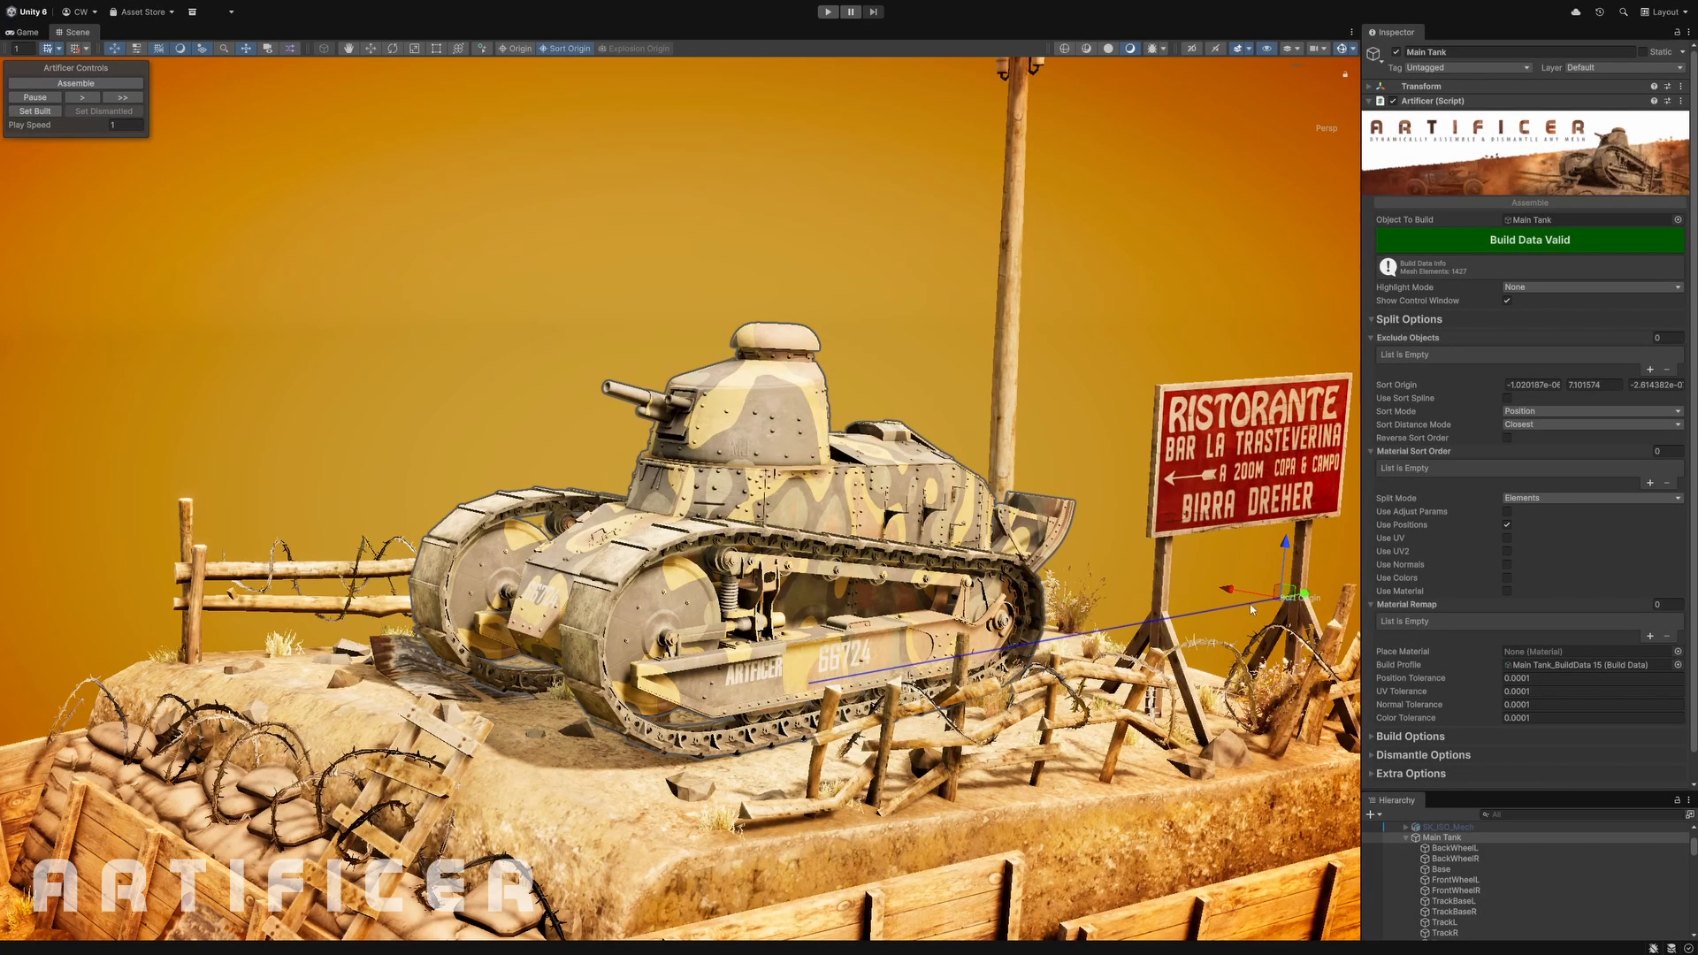
- Rebuild with the sort origin moved above the turret, at about 3.9 on Z, and preview the assembly in Play mode
{"action": "left_click_drag", "start_coordinate": [1284, 594], "coordinate": [802, 124]}
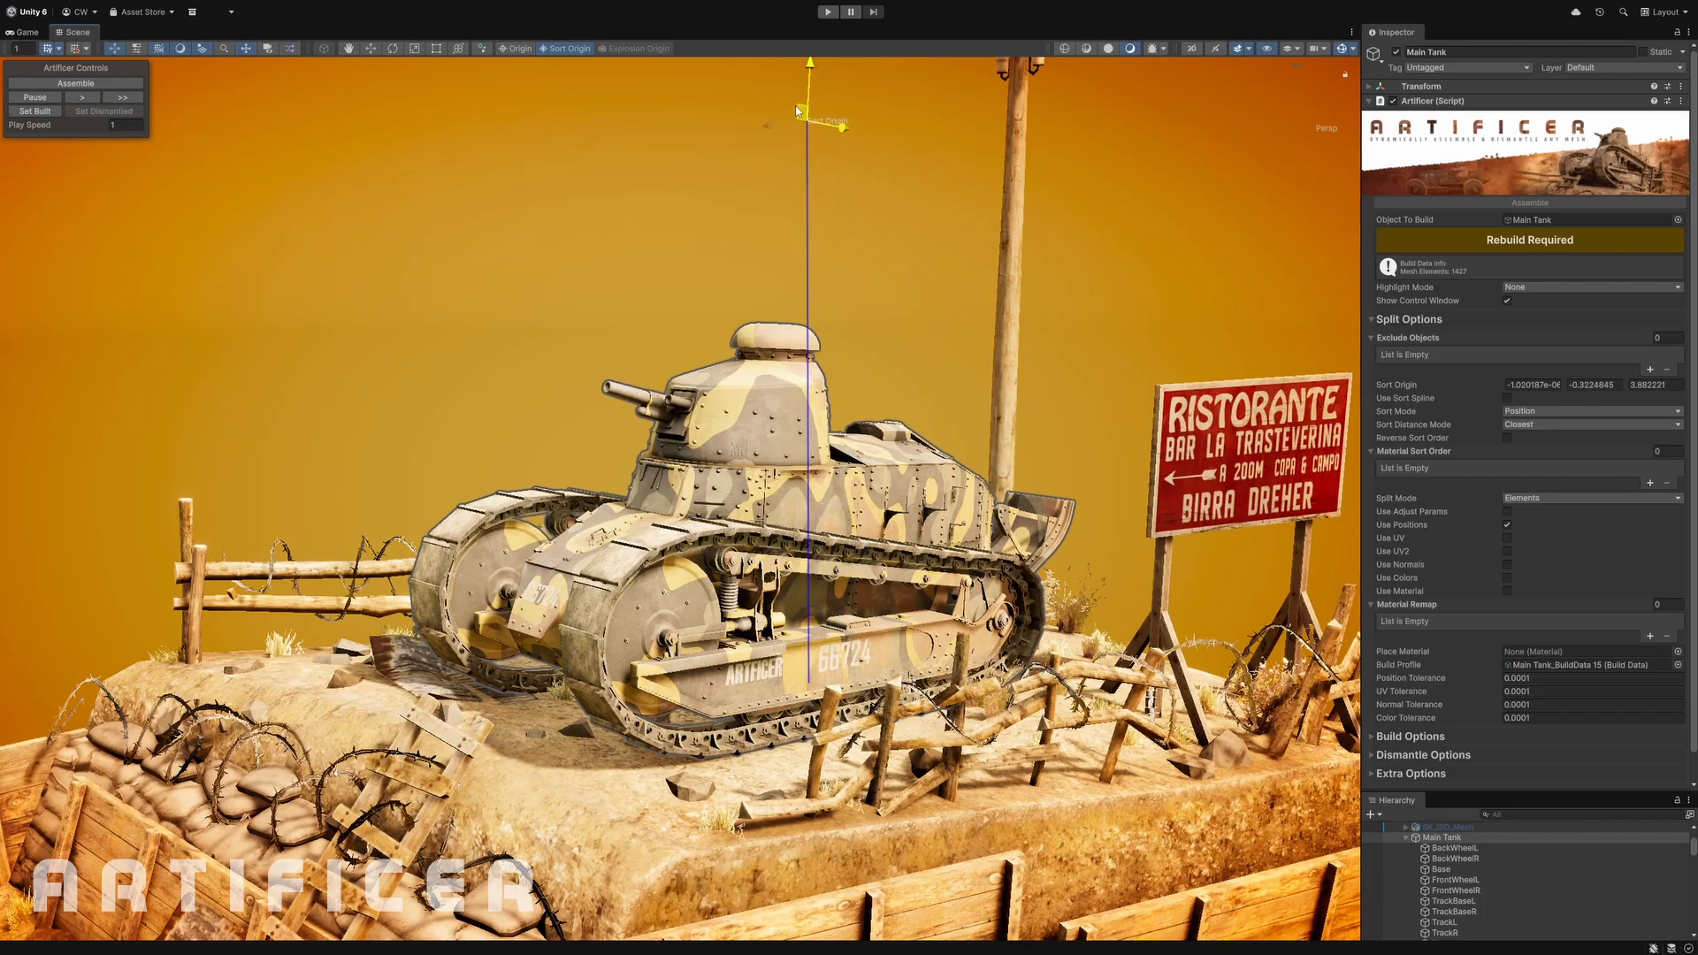
{"action": "left_click", "coordinate": [1531, 245]}
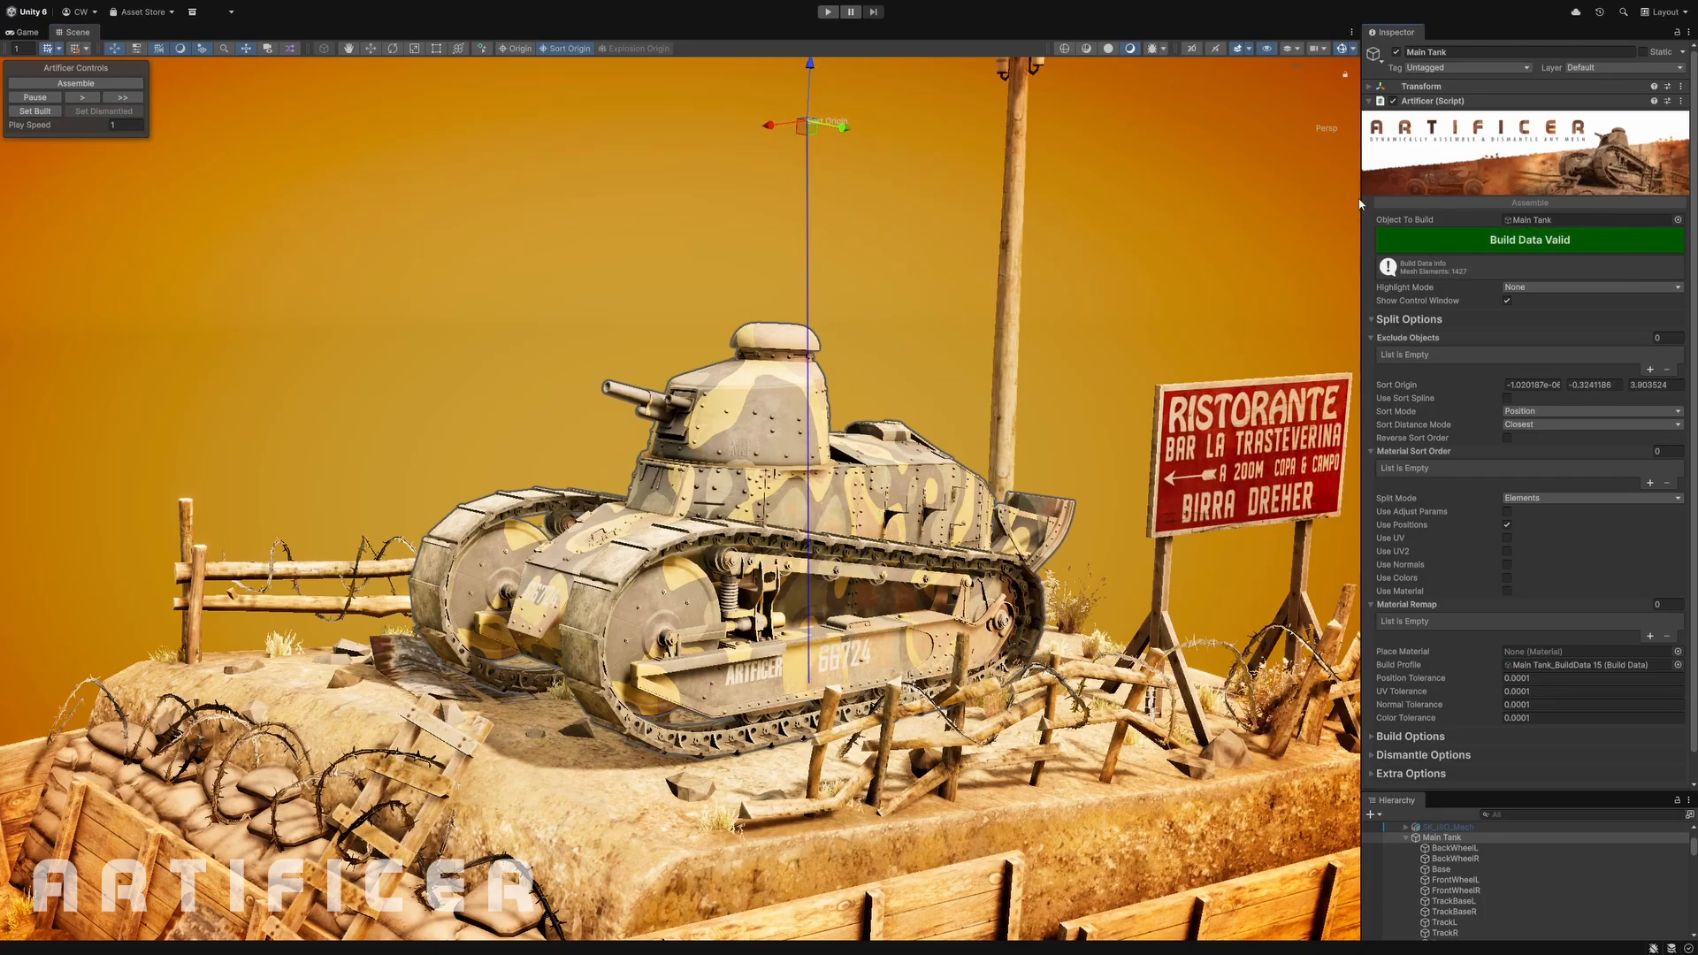
{"action": "left_click", "coordinate": [827, 11]}
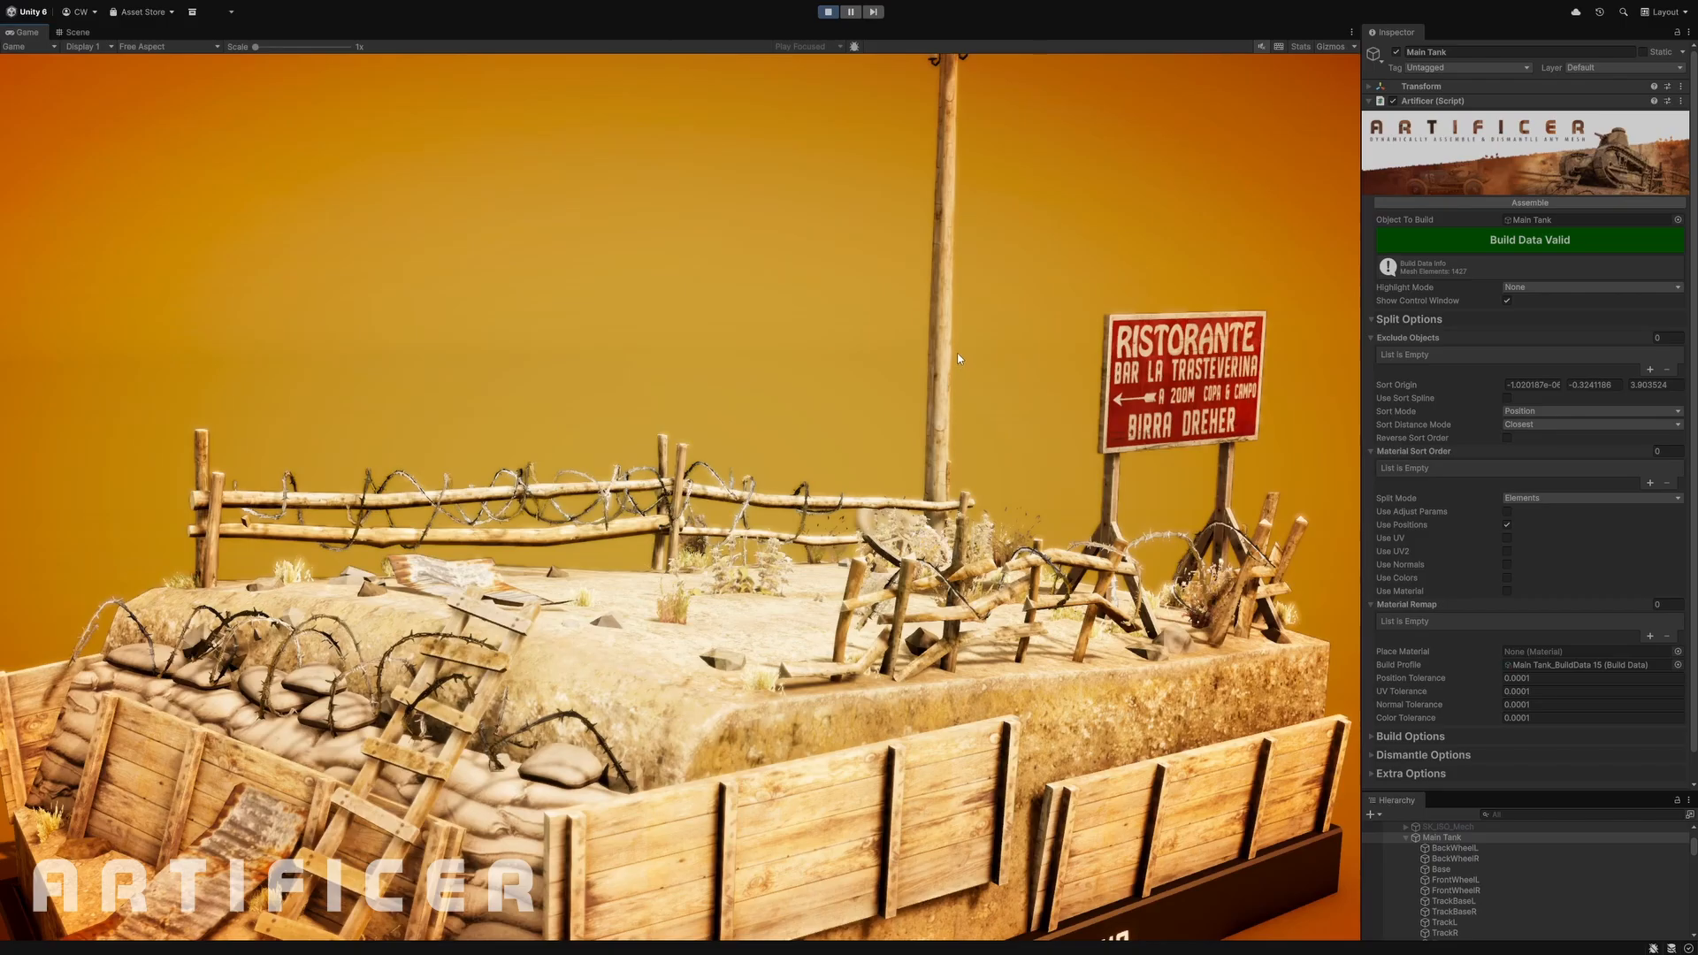
{"action": "left_click", "coordinate": [1513, 202]}
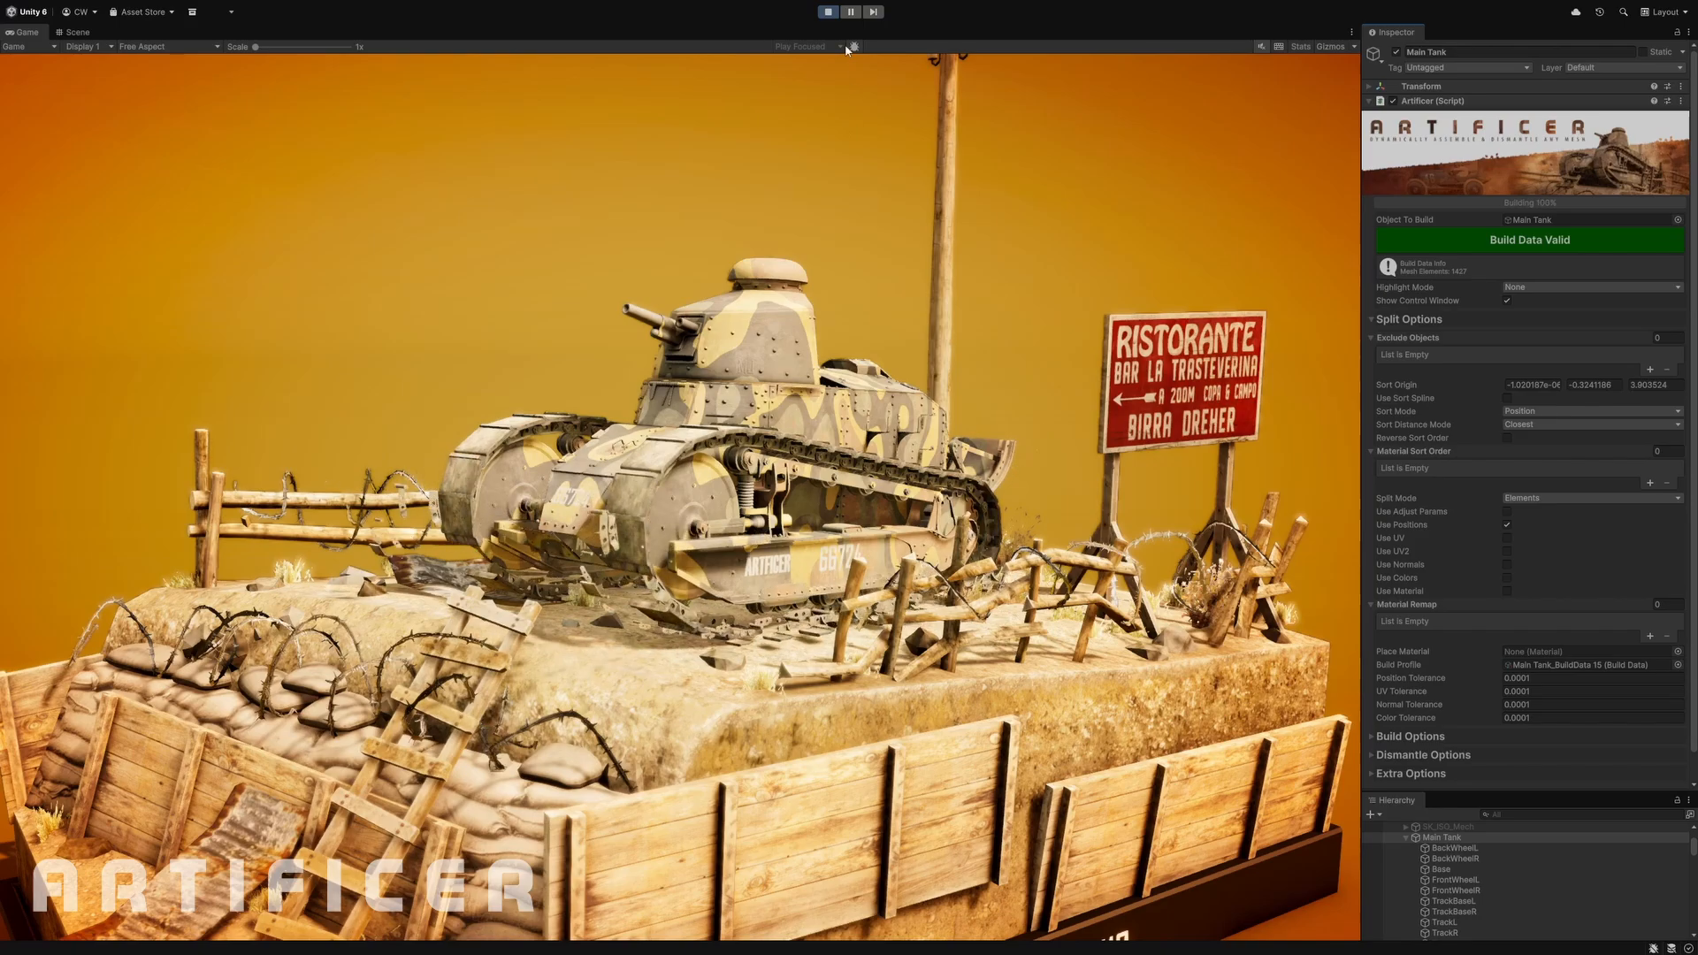
{"action": "left_click", "coordinate": [828, 12]}
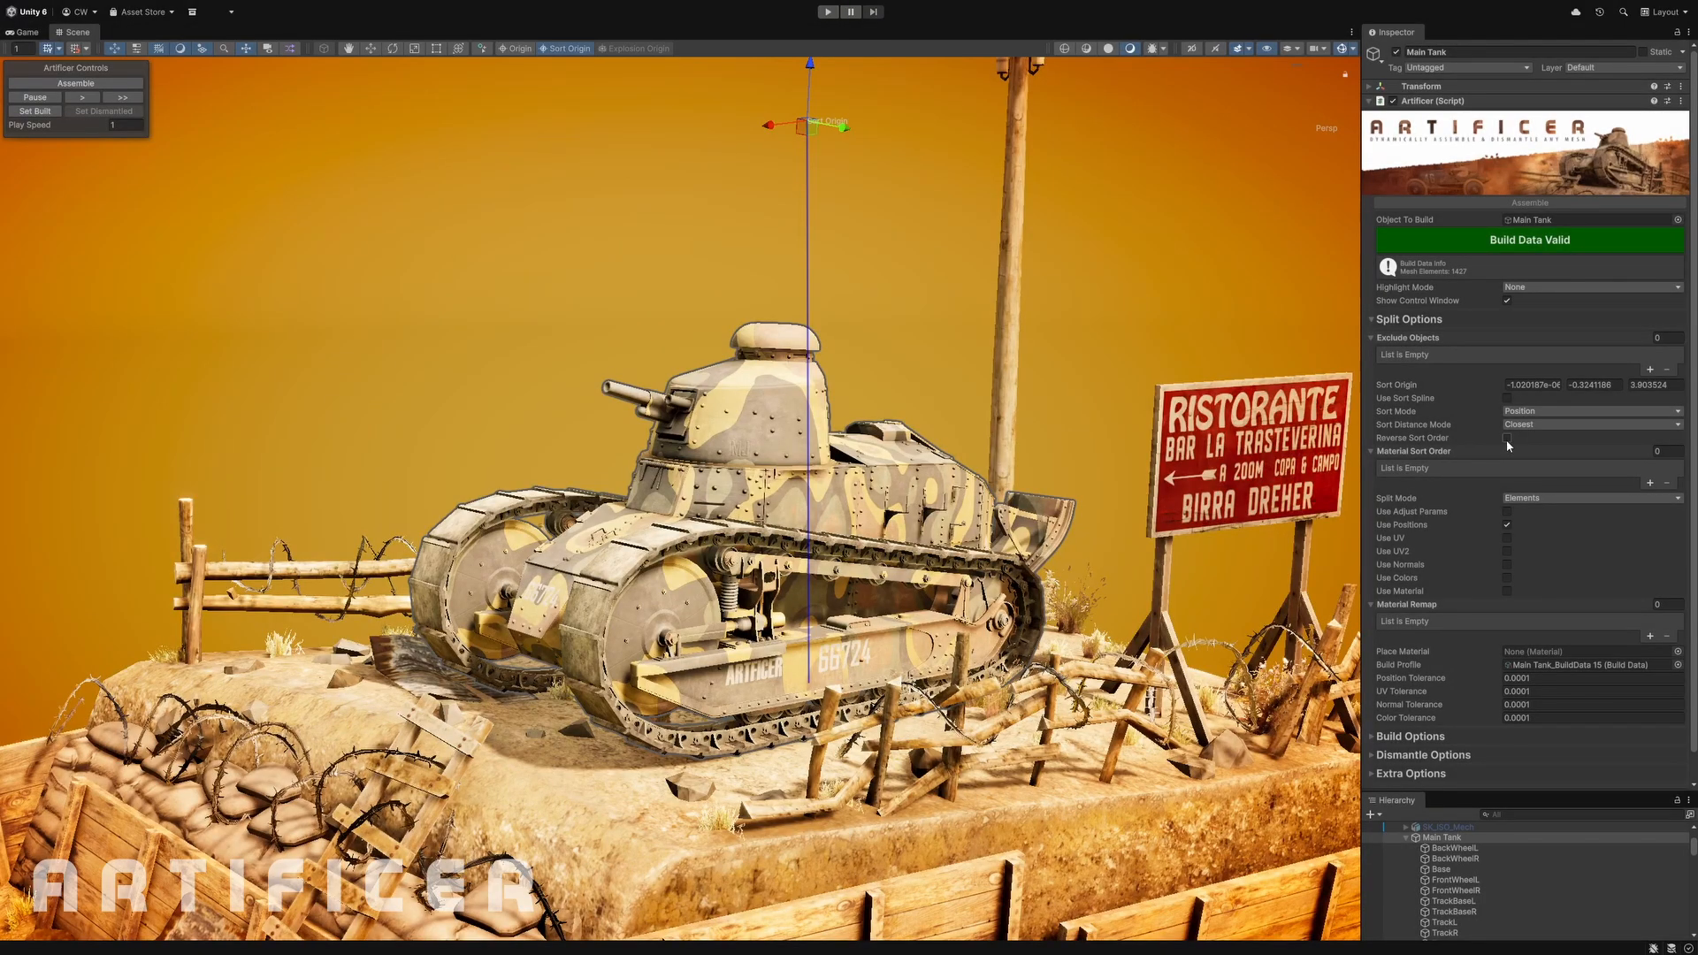
- Enable Reverse Sort Order, rebuild the data, and preview the tank's assembly in Play mode
{"action": "left_click", "coordinate": [1506, 439]}
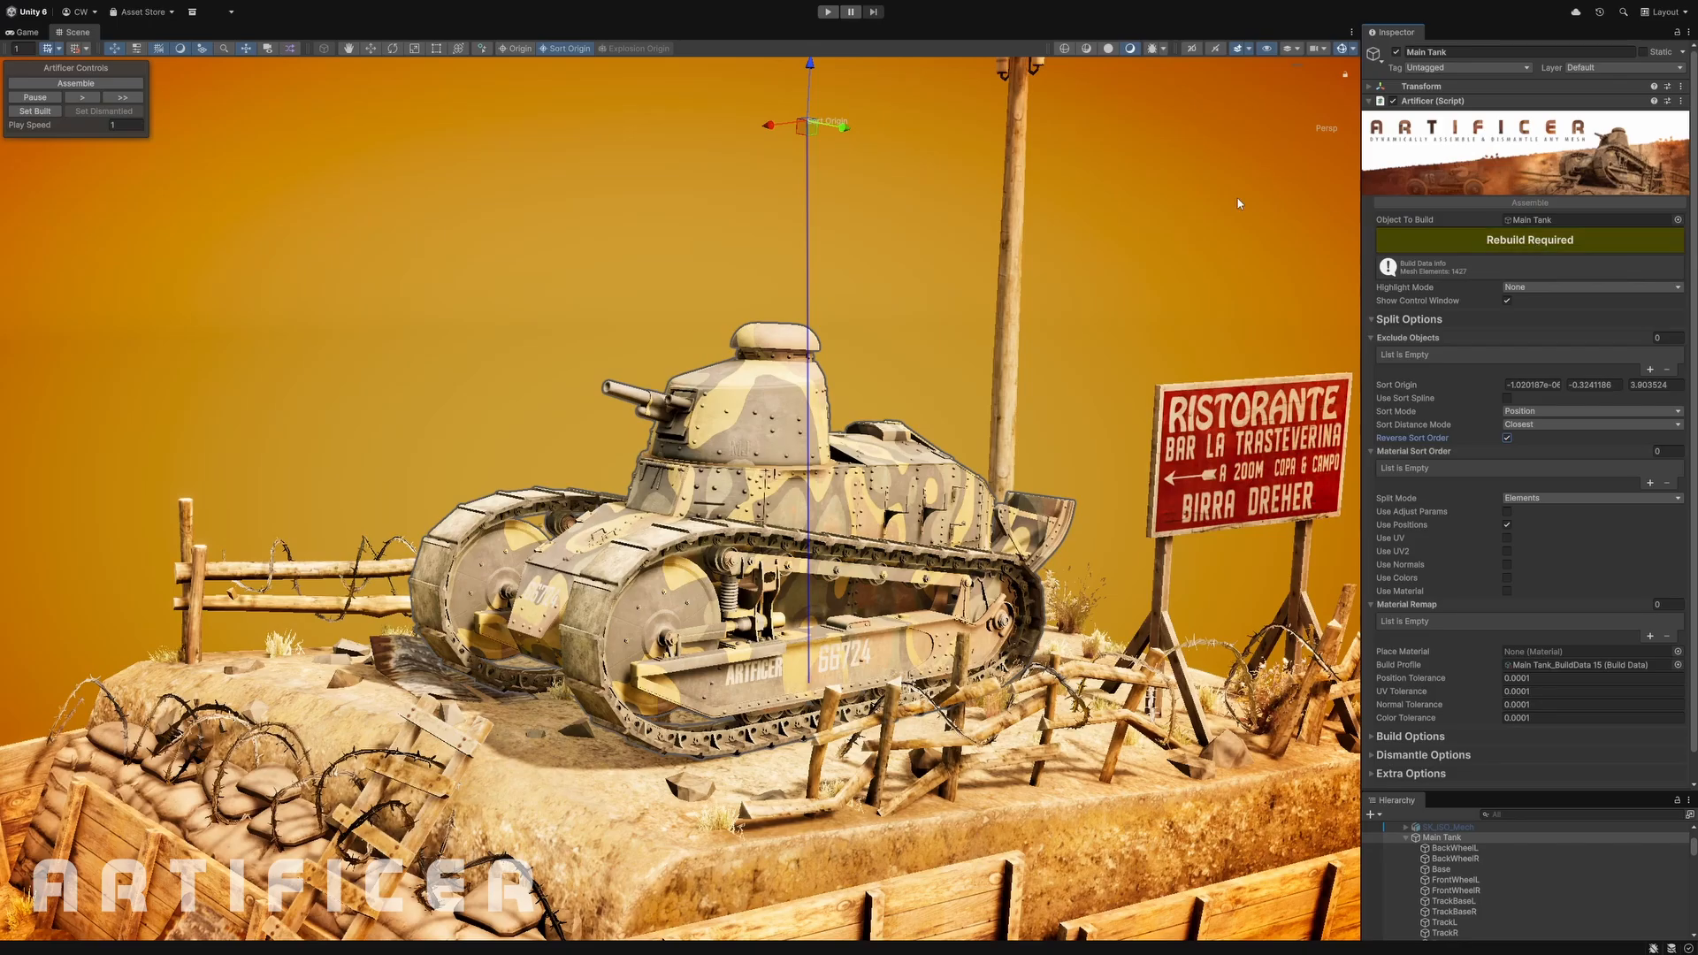
{"action": "left_click", "coordinate": [828, 12]}
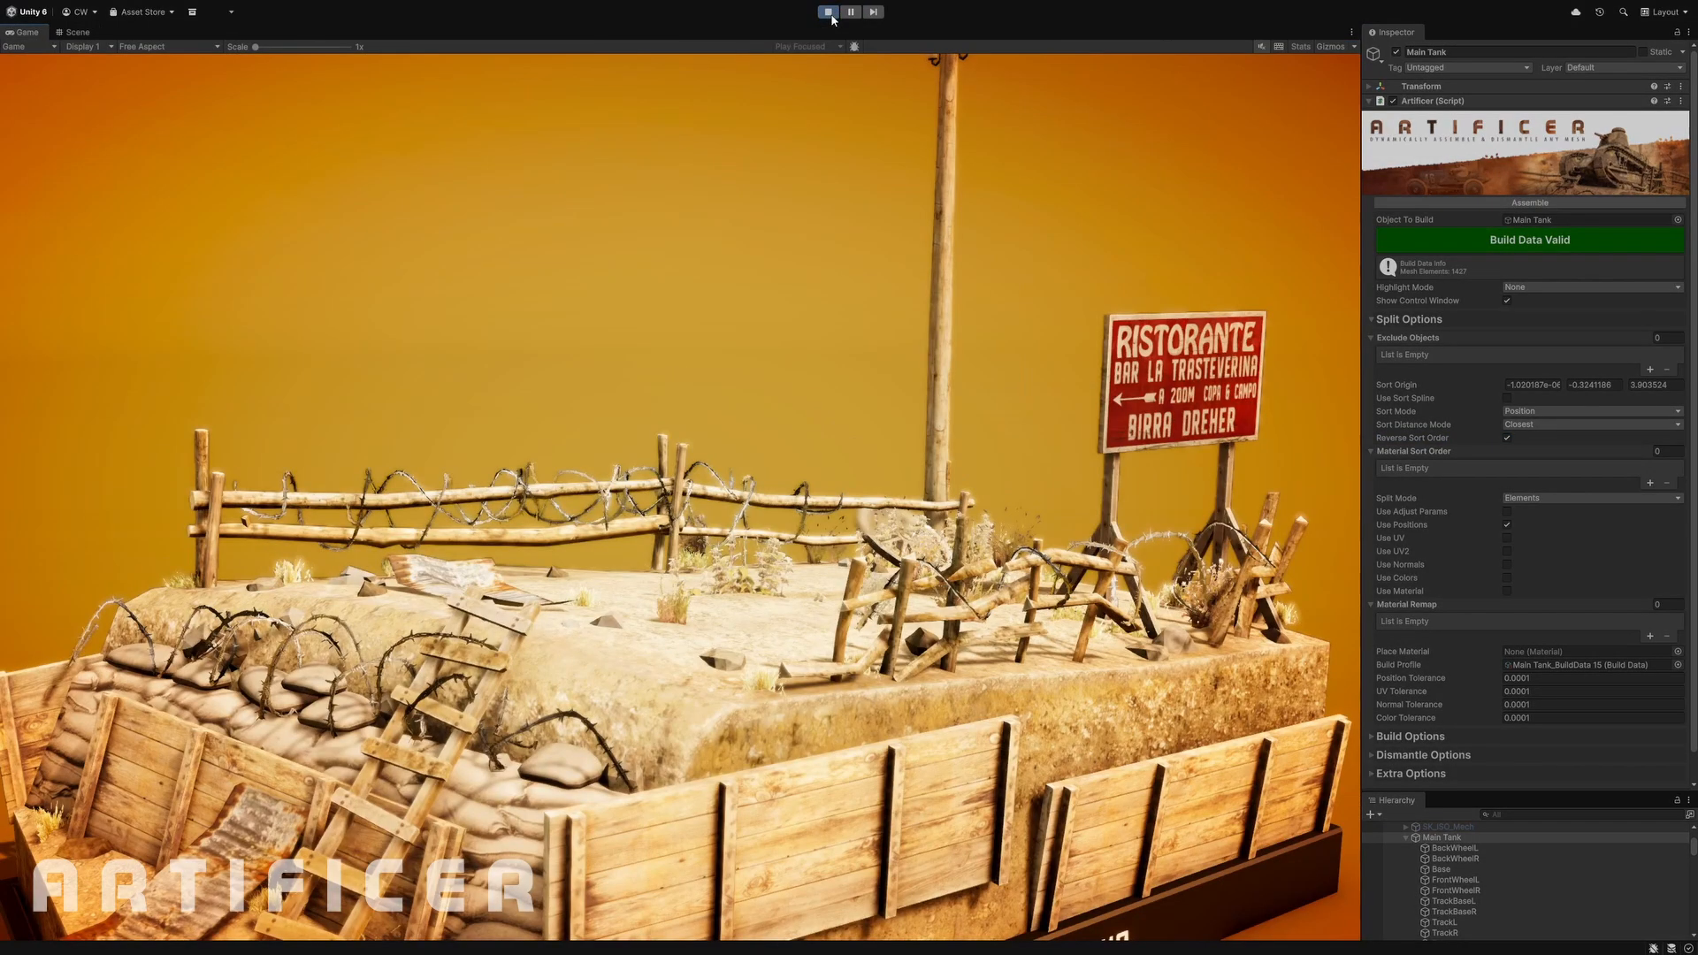
{"action": "left_click", "coordinate": [1514, 203]}
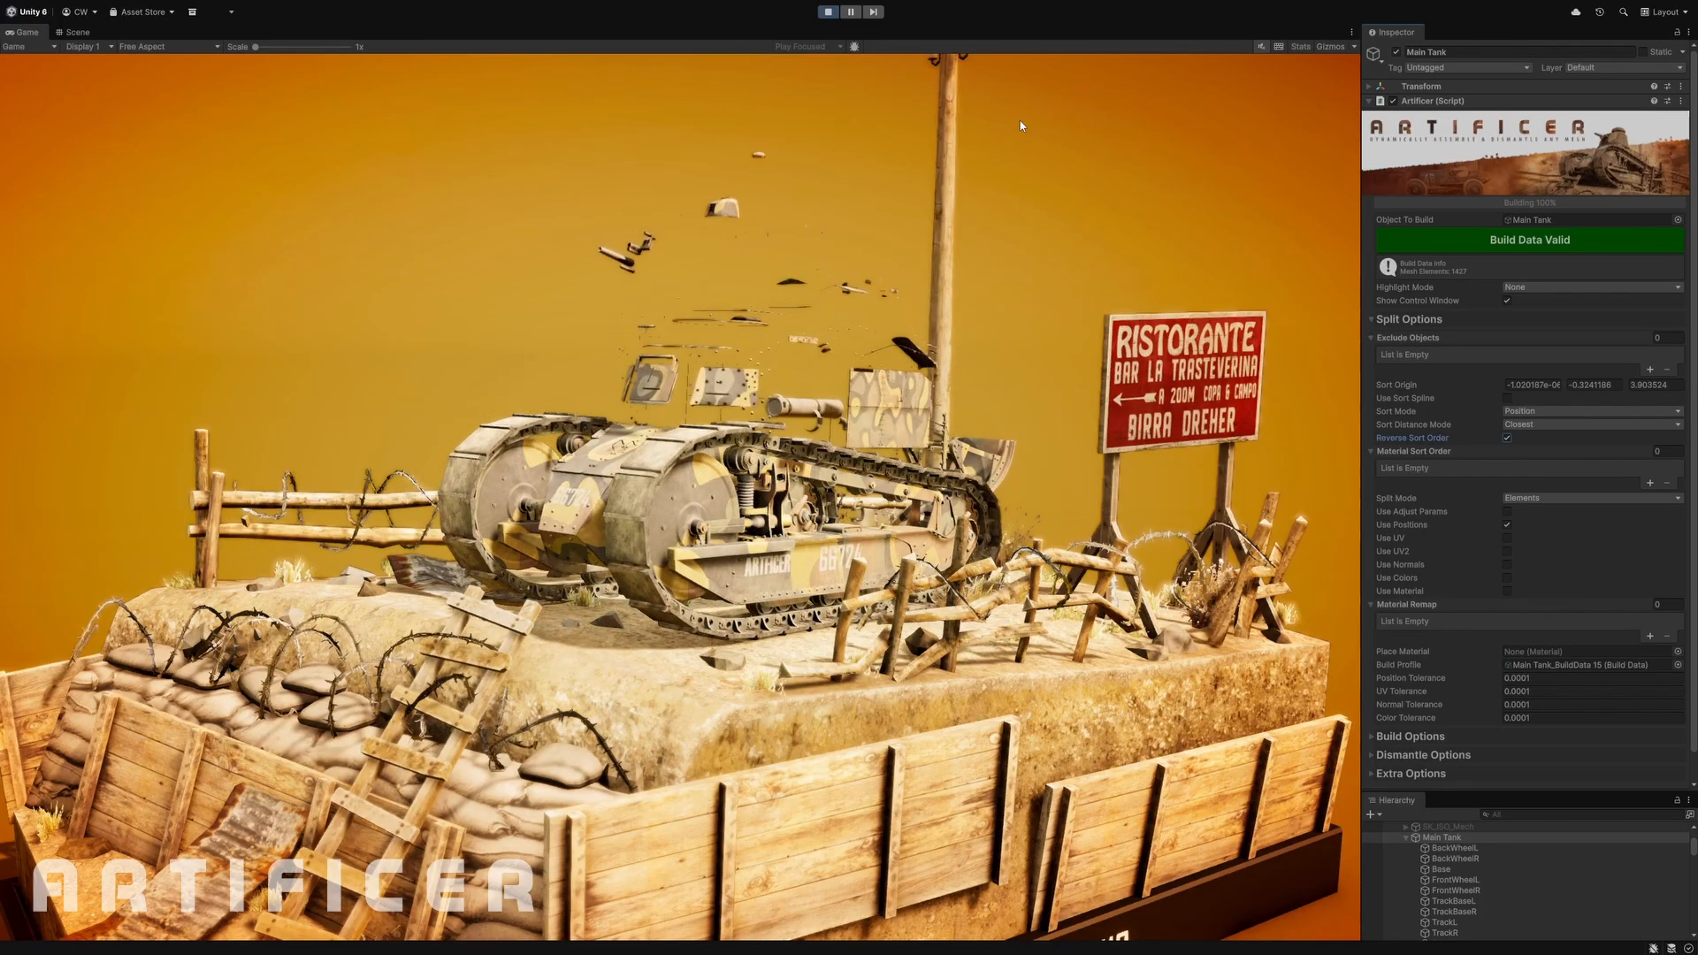
{"action": "left_click", "coordinate": [830, 14]}
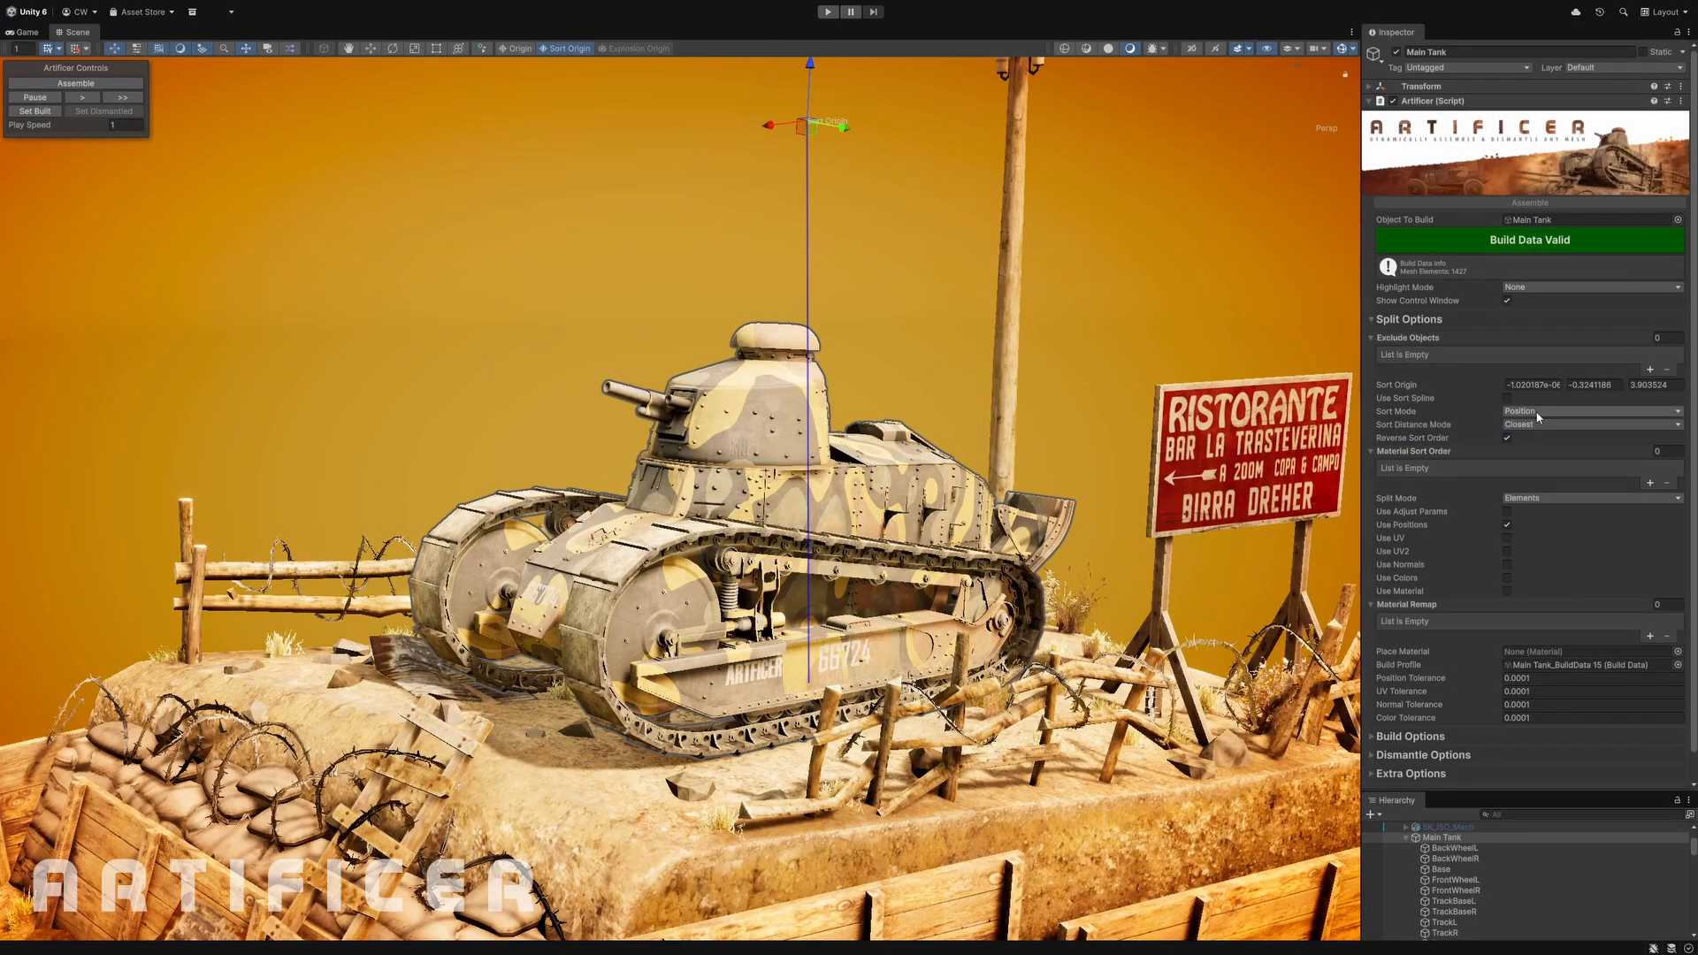
- Examine the available choices for Sort Mode, Sort Distance Mode and Split Mode in the Split Options
{"action": "left_click", "coordinate": [1538, 412]}
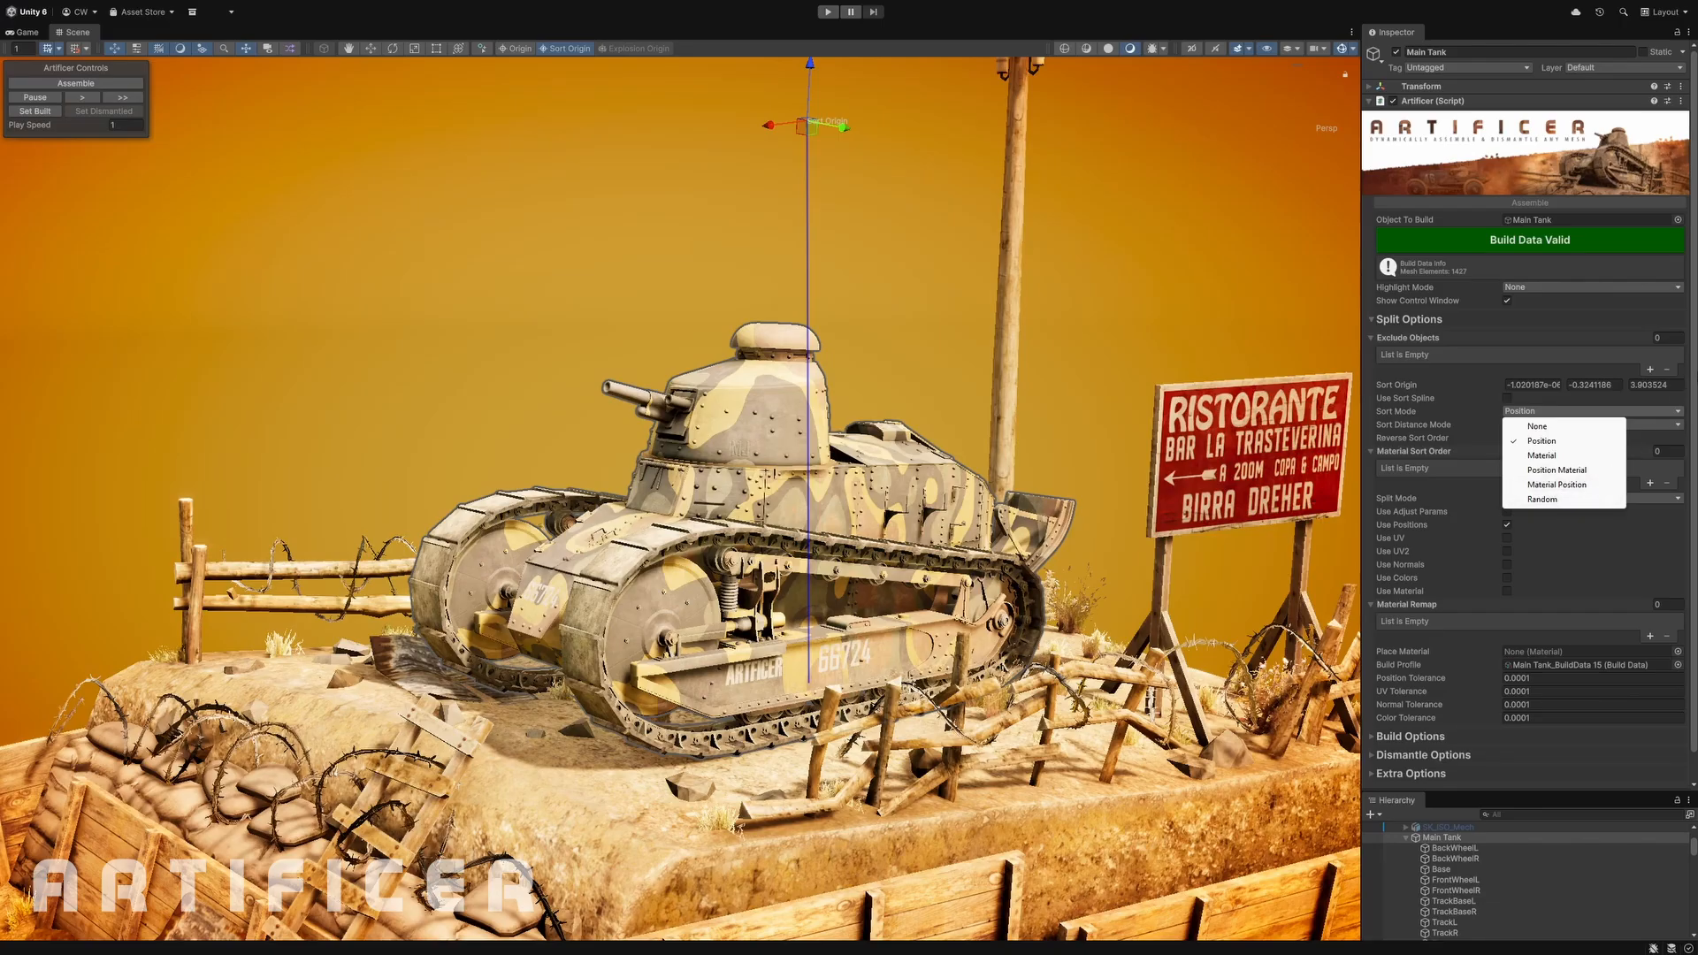
{"action": "key", "text": "Escape"}
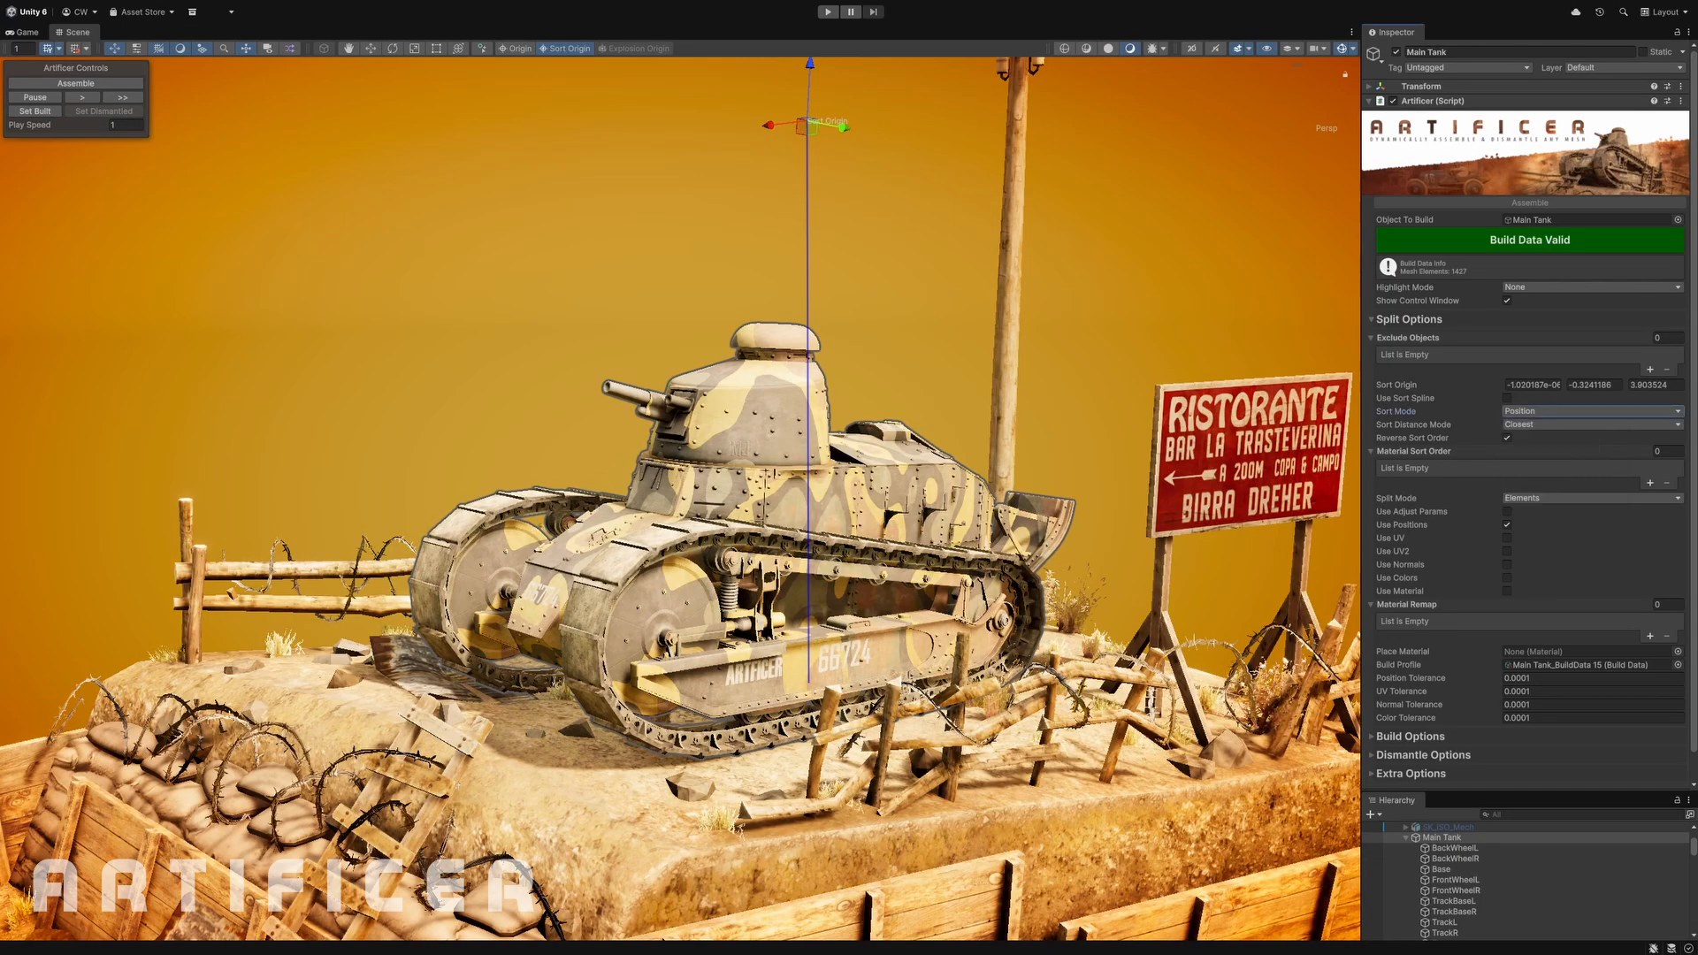
{"action": "left_click", "coordinate": [1588, 425]}
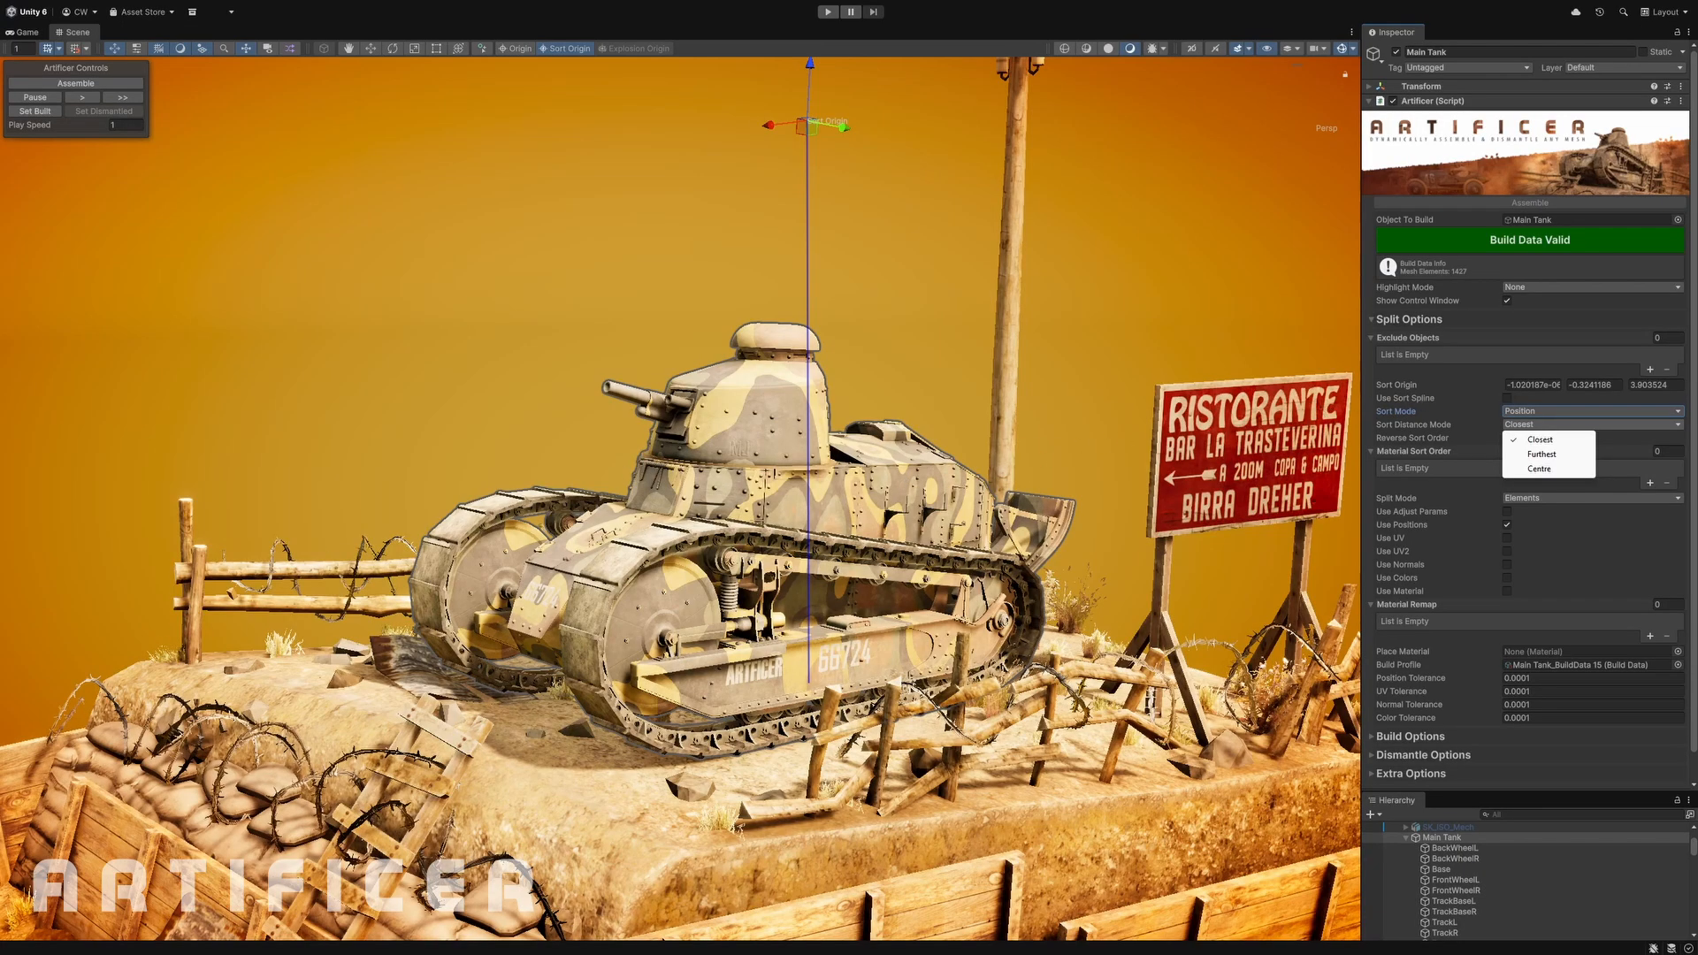
{"action": "left_click", "coordinate": [1601, 494]}
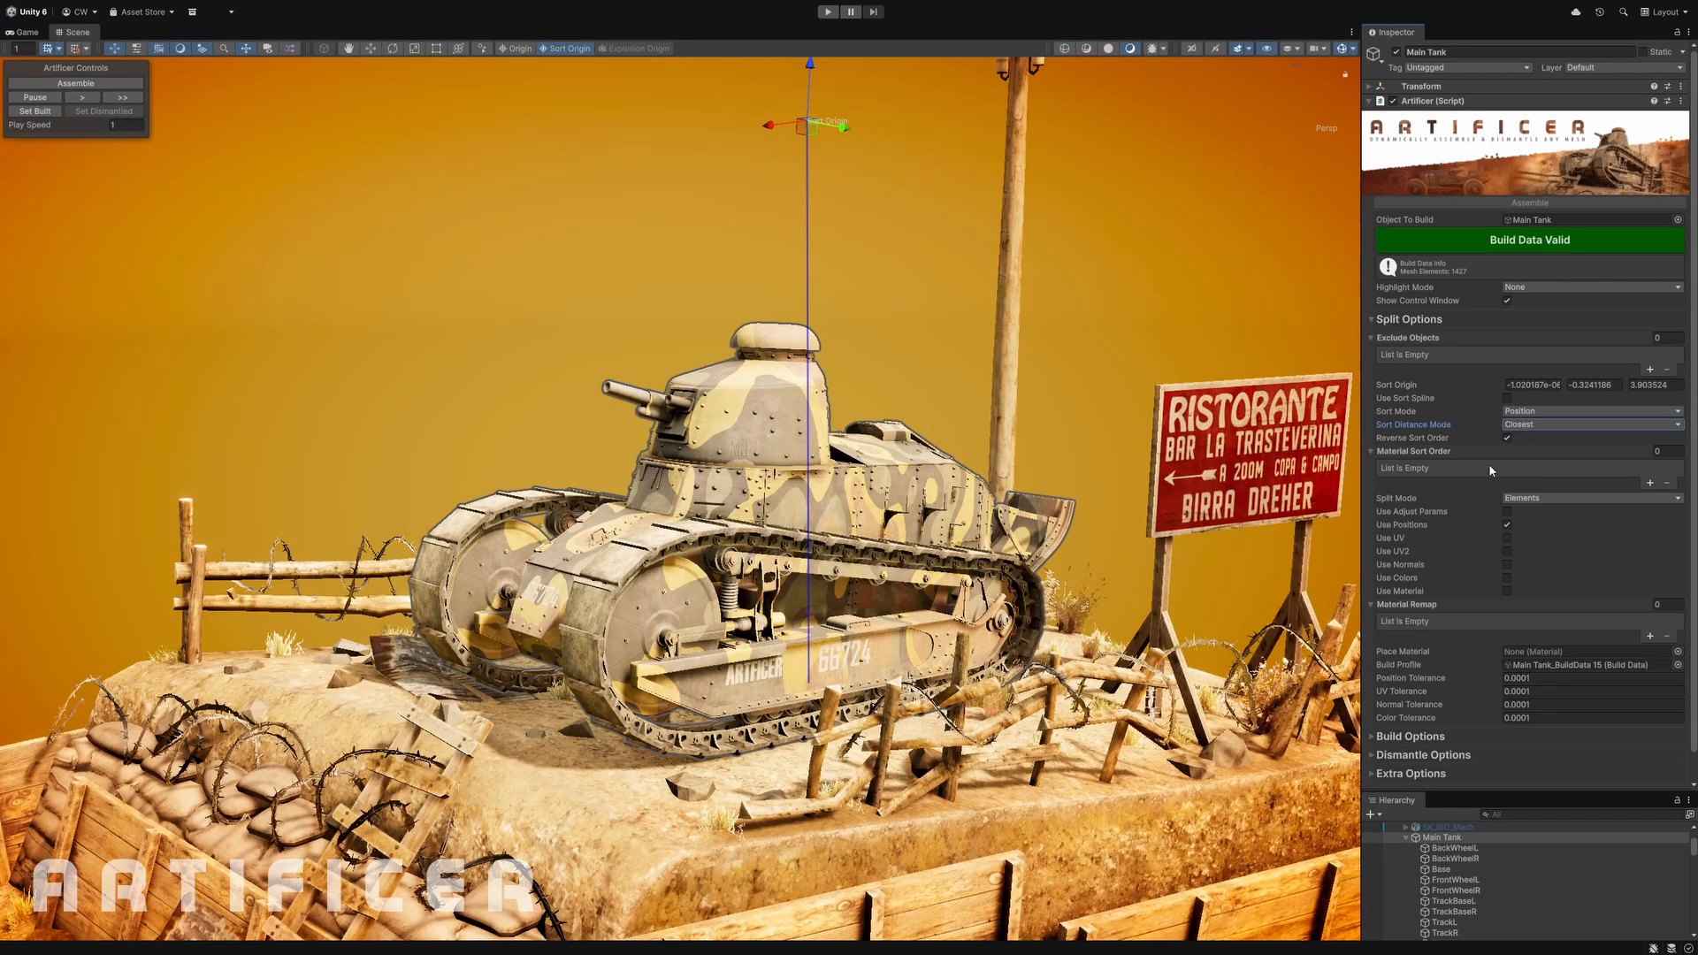
{"action": "left_click", "coordinate": [1570, 500]}
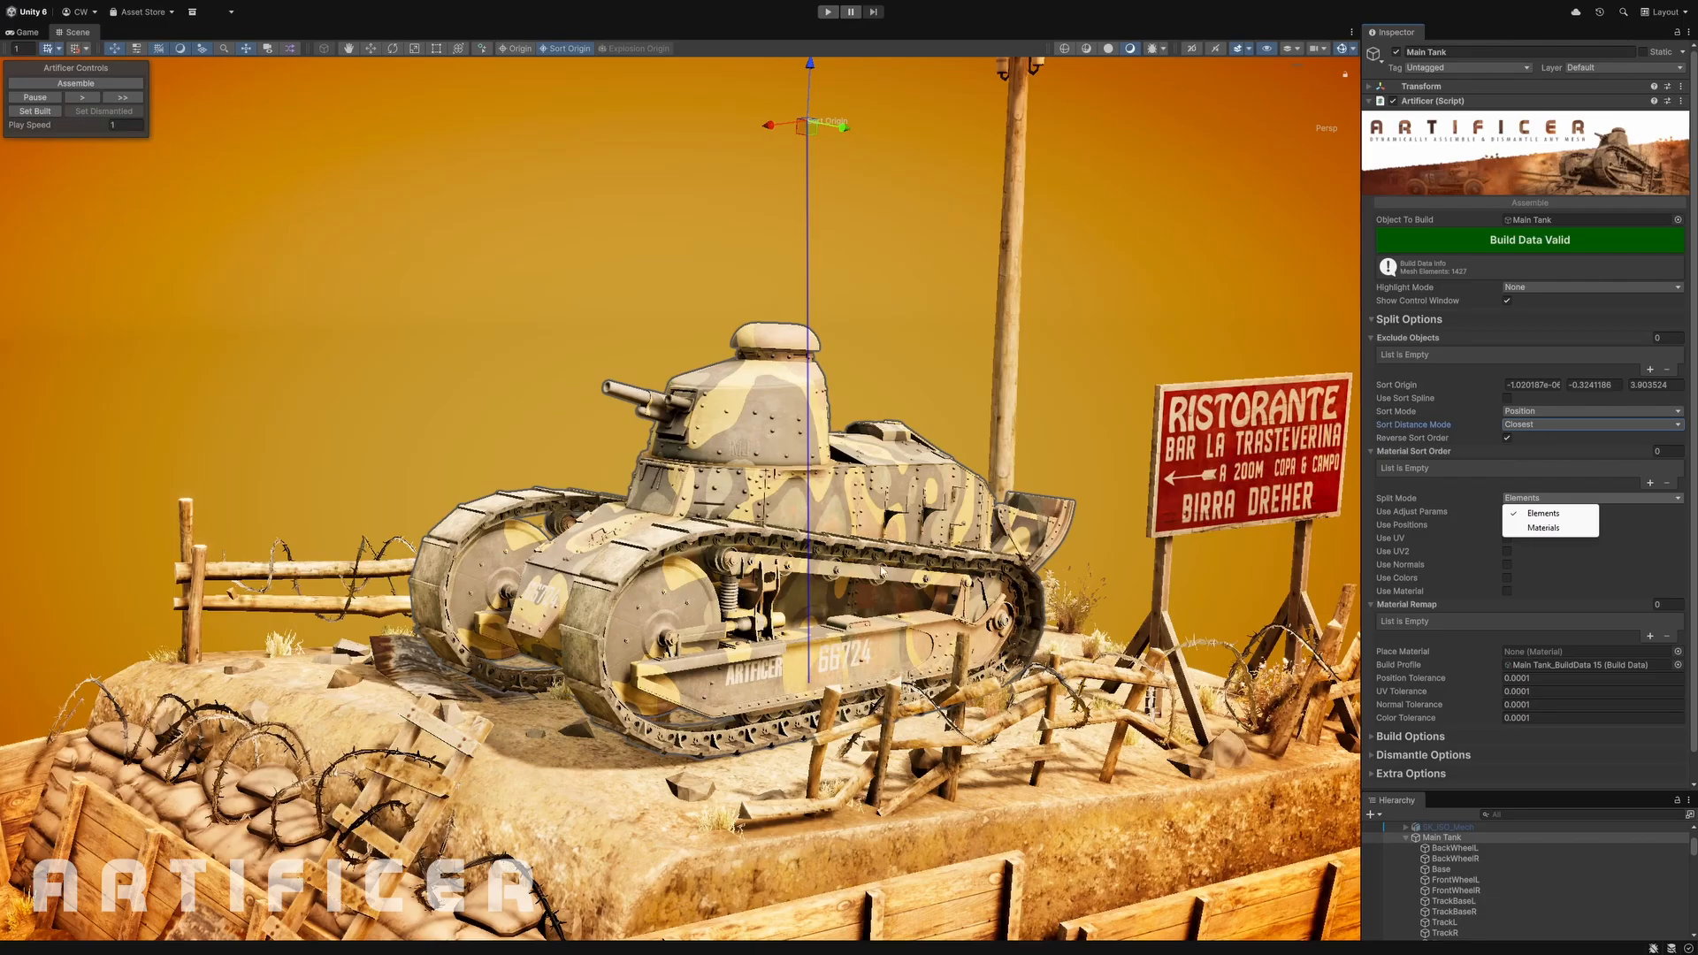
{"action": "left_click", "coordinate": [1695, 520]}
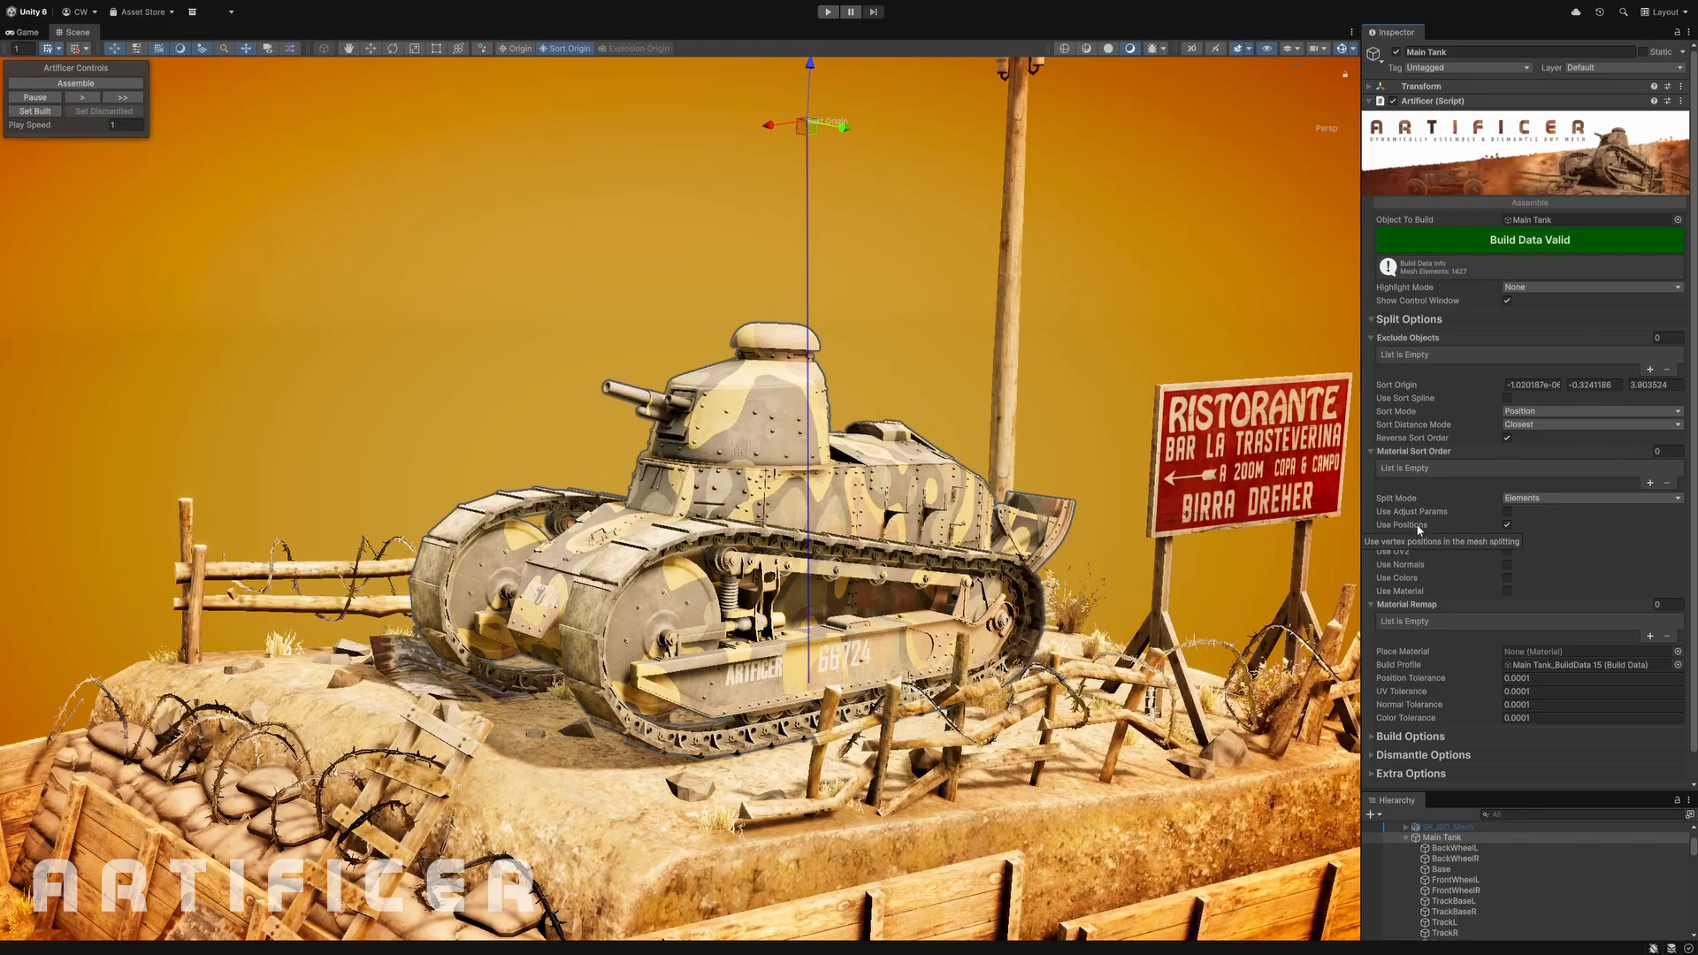
- Enable Use Normals, rebuild the data, and preview the tank assembling and dismantling in Play mode
{"action": "left_click", "coordinate": [1508, 566]}
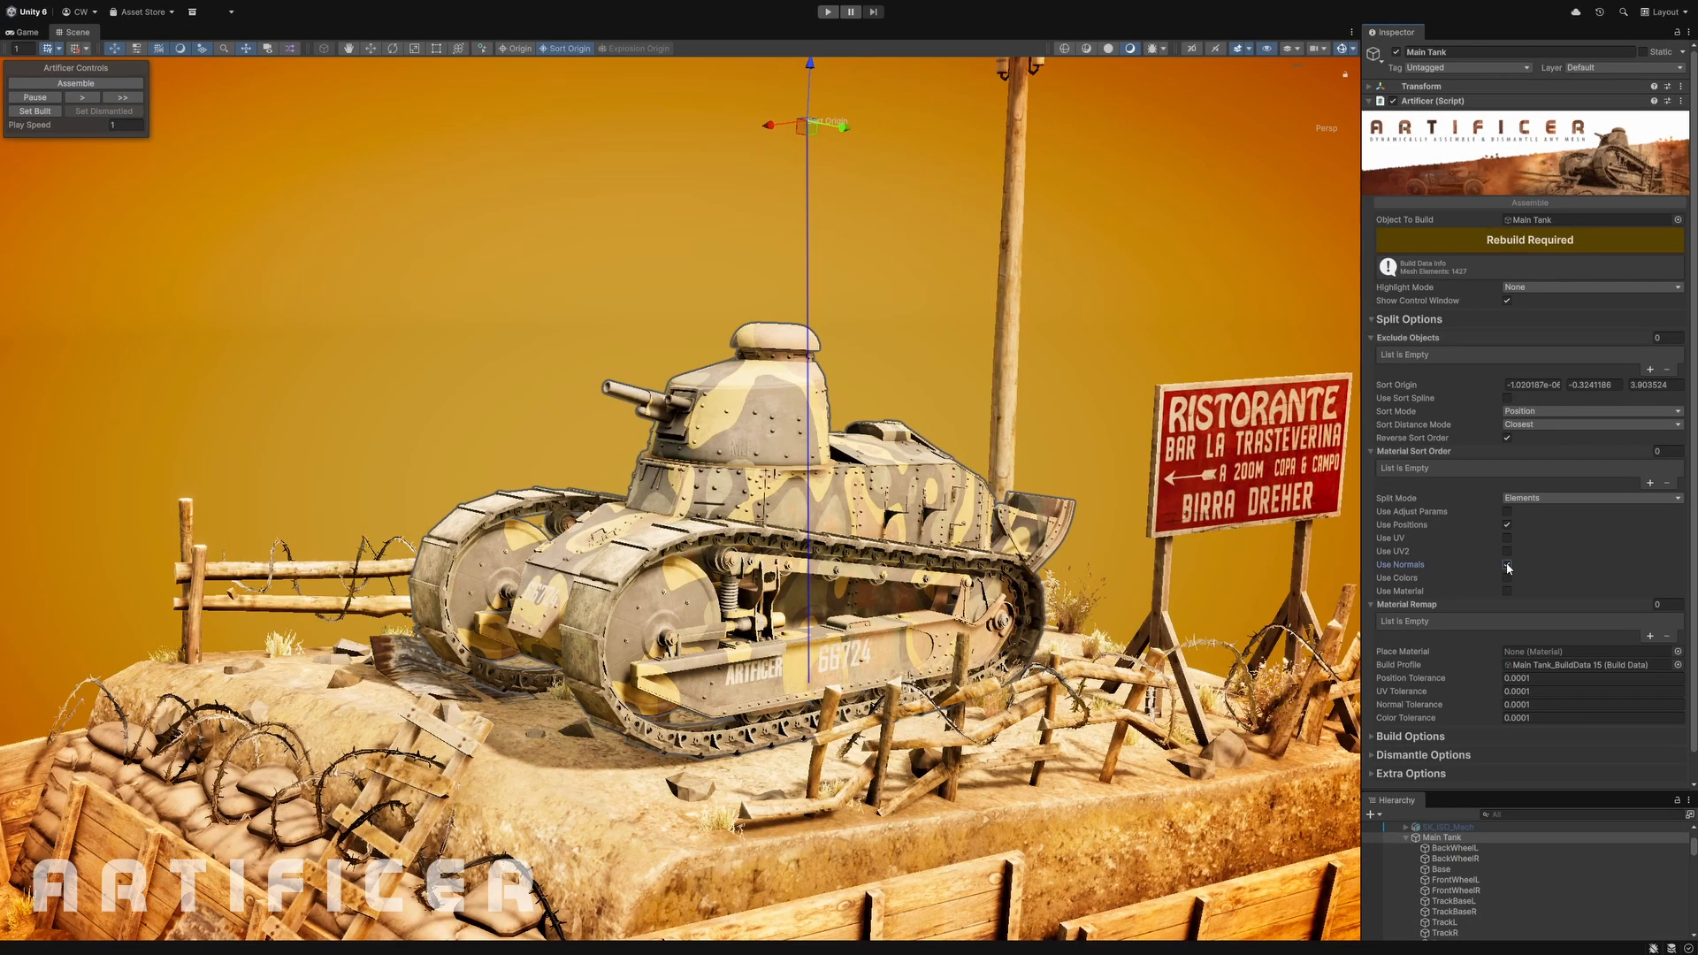
{"action": "left_click", "coordinate": [1532, 241]}
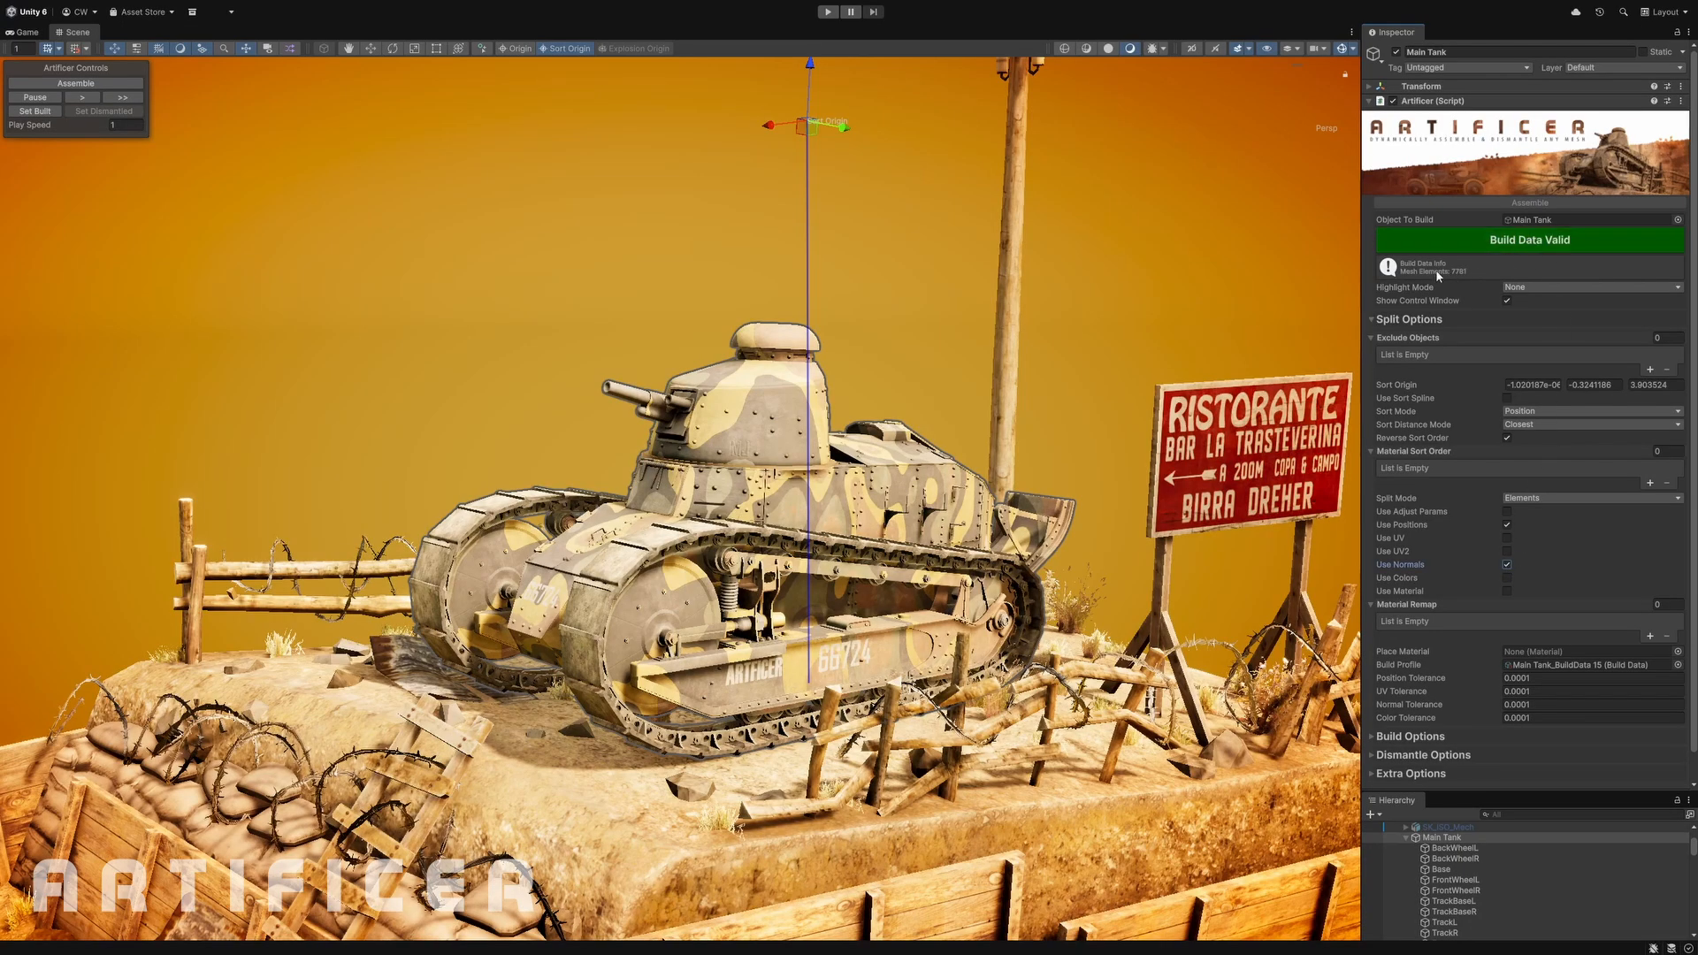
{"action": "left_click", "coordinate": [828, 12]}
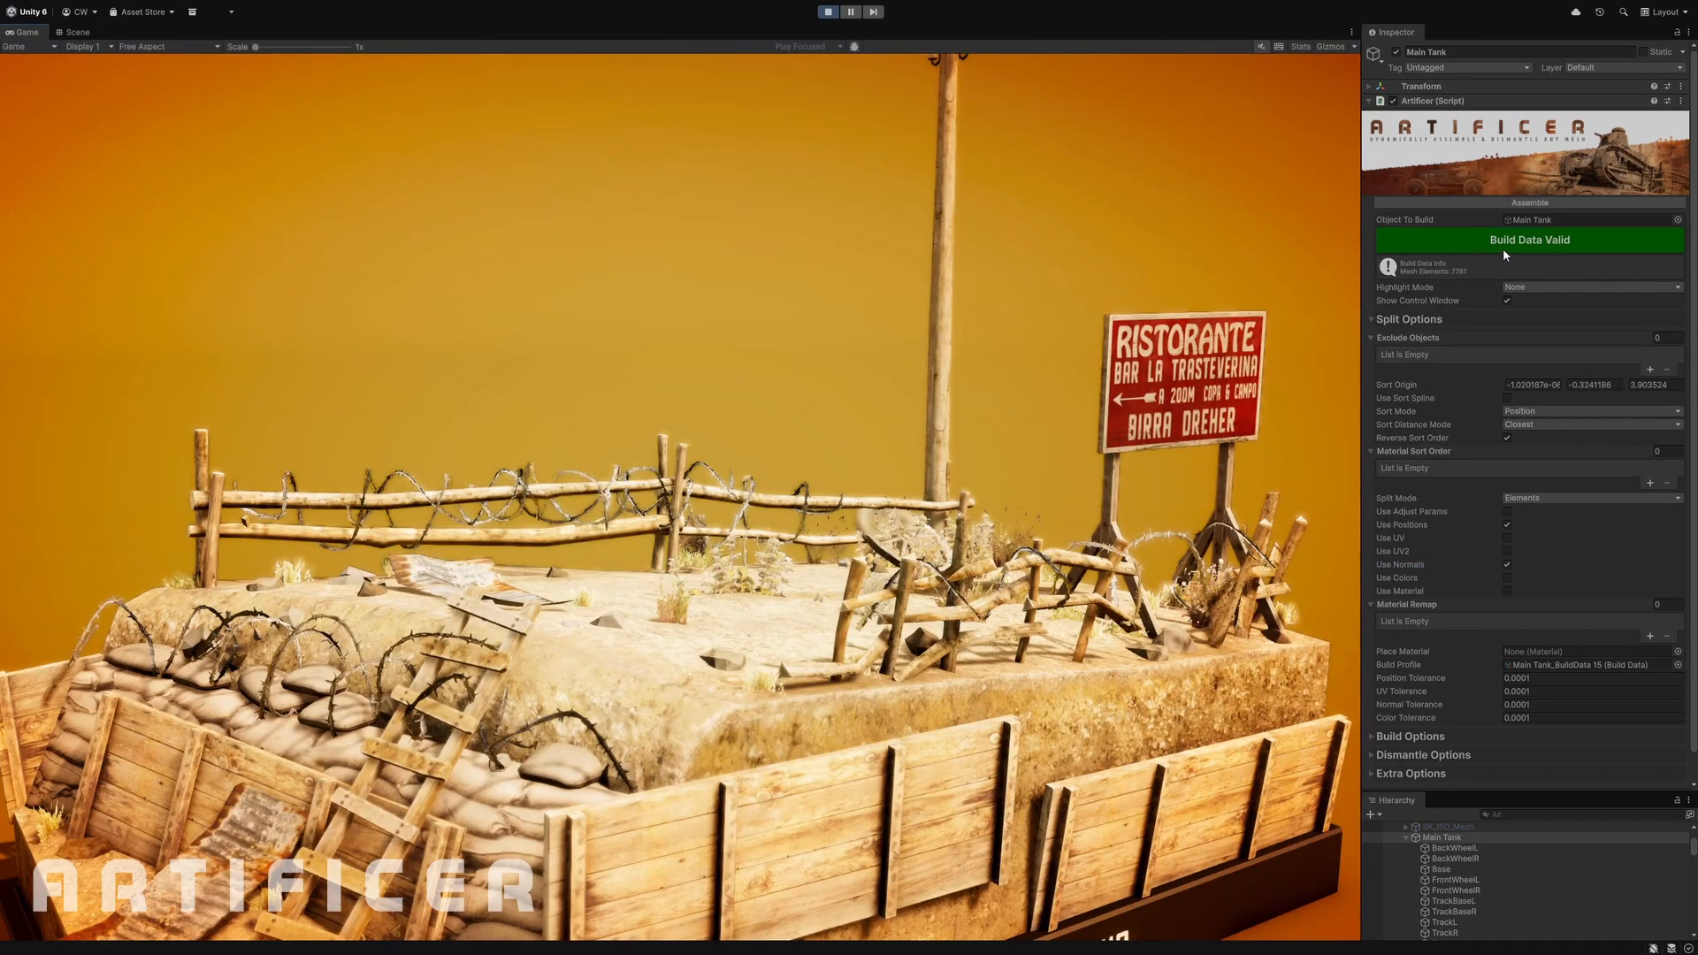
{"action": "left_click", "coordinate": [1517, 203]}
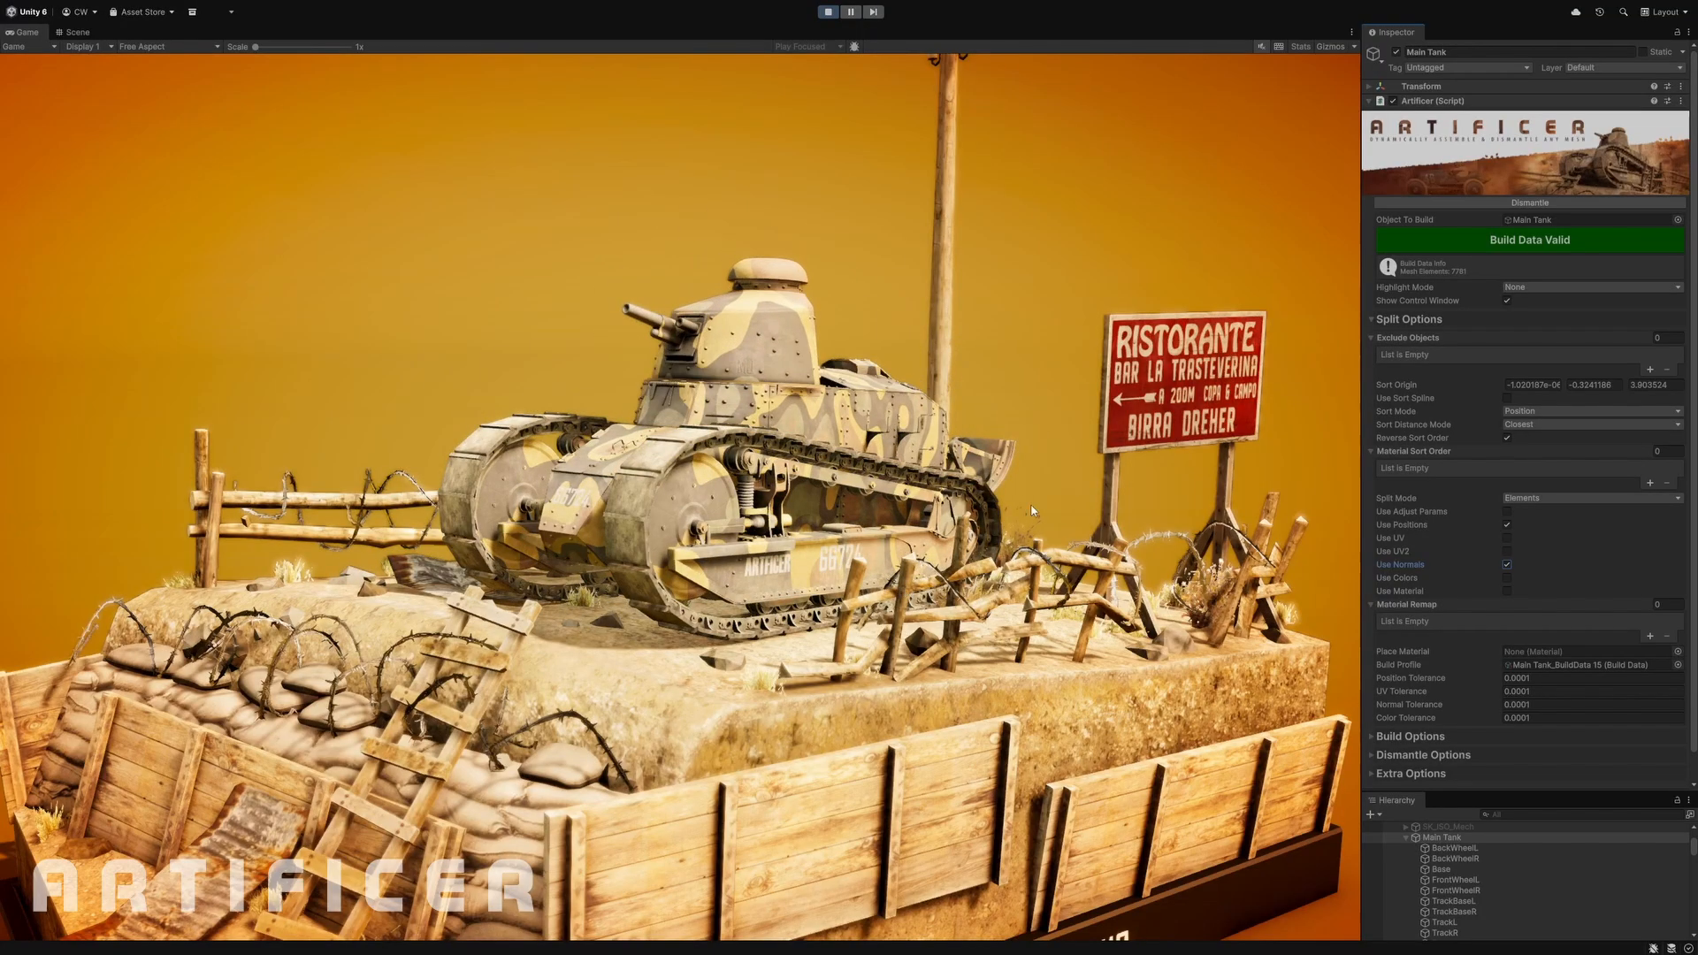
{"action": "left_click", "coordinate": [1499, 202]}
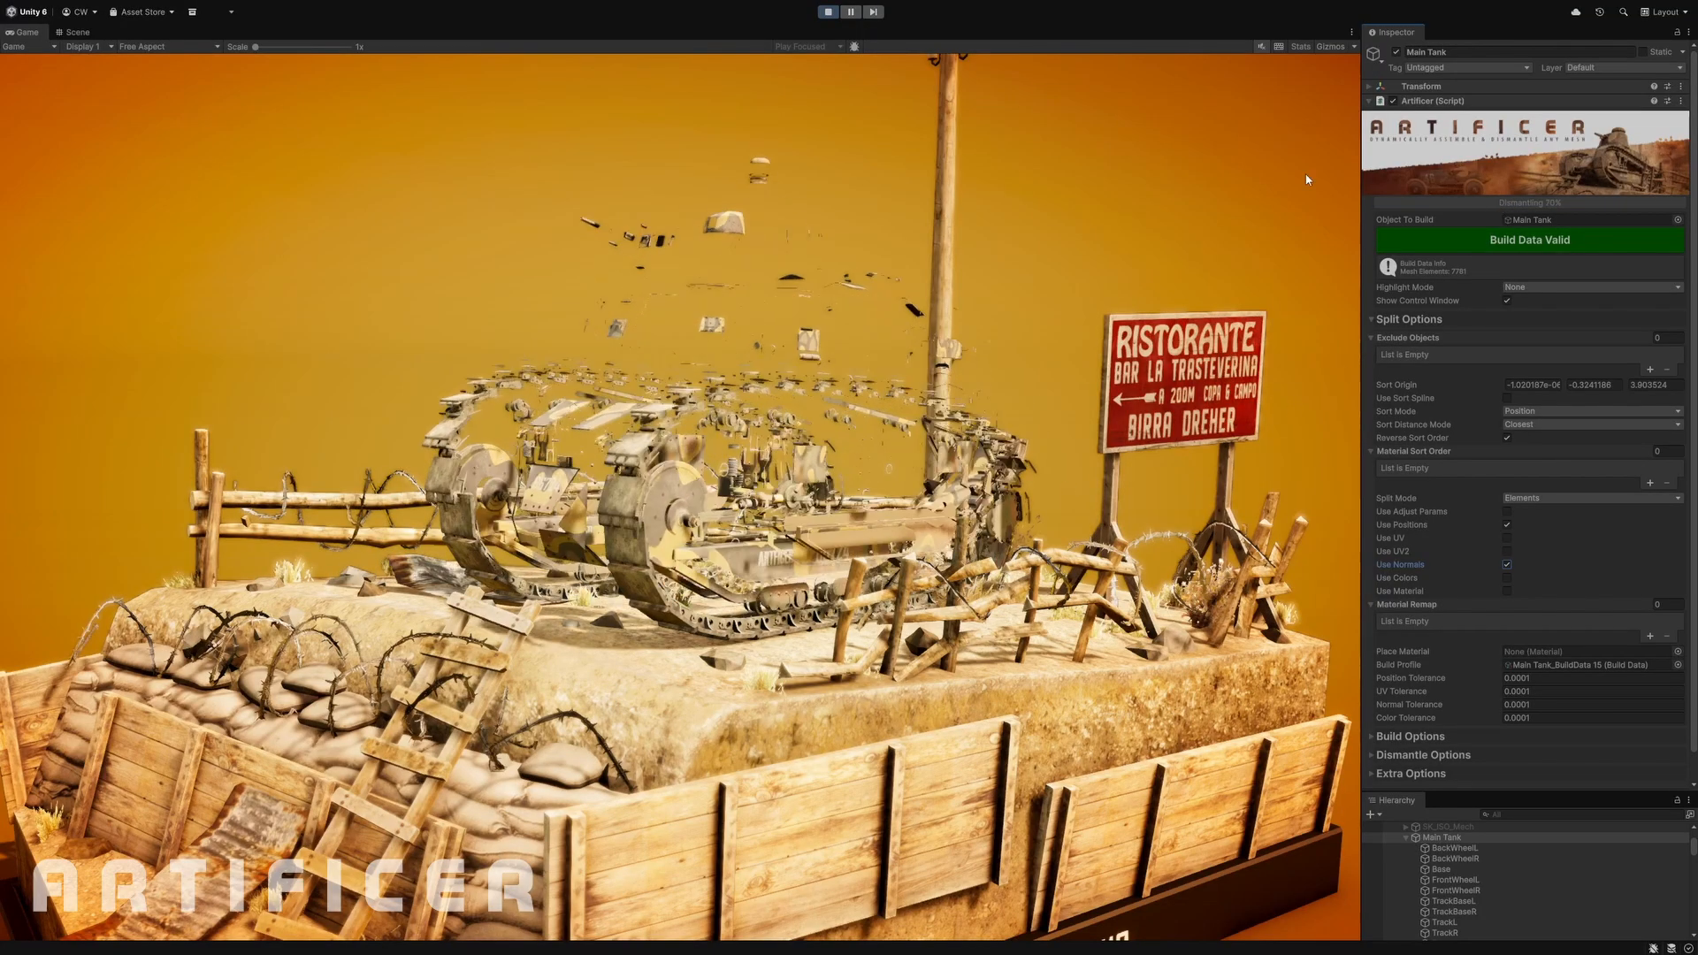
{"action": "left_click", "coordinate": [828, 11]}
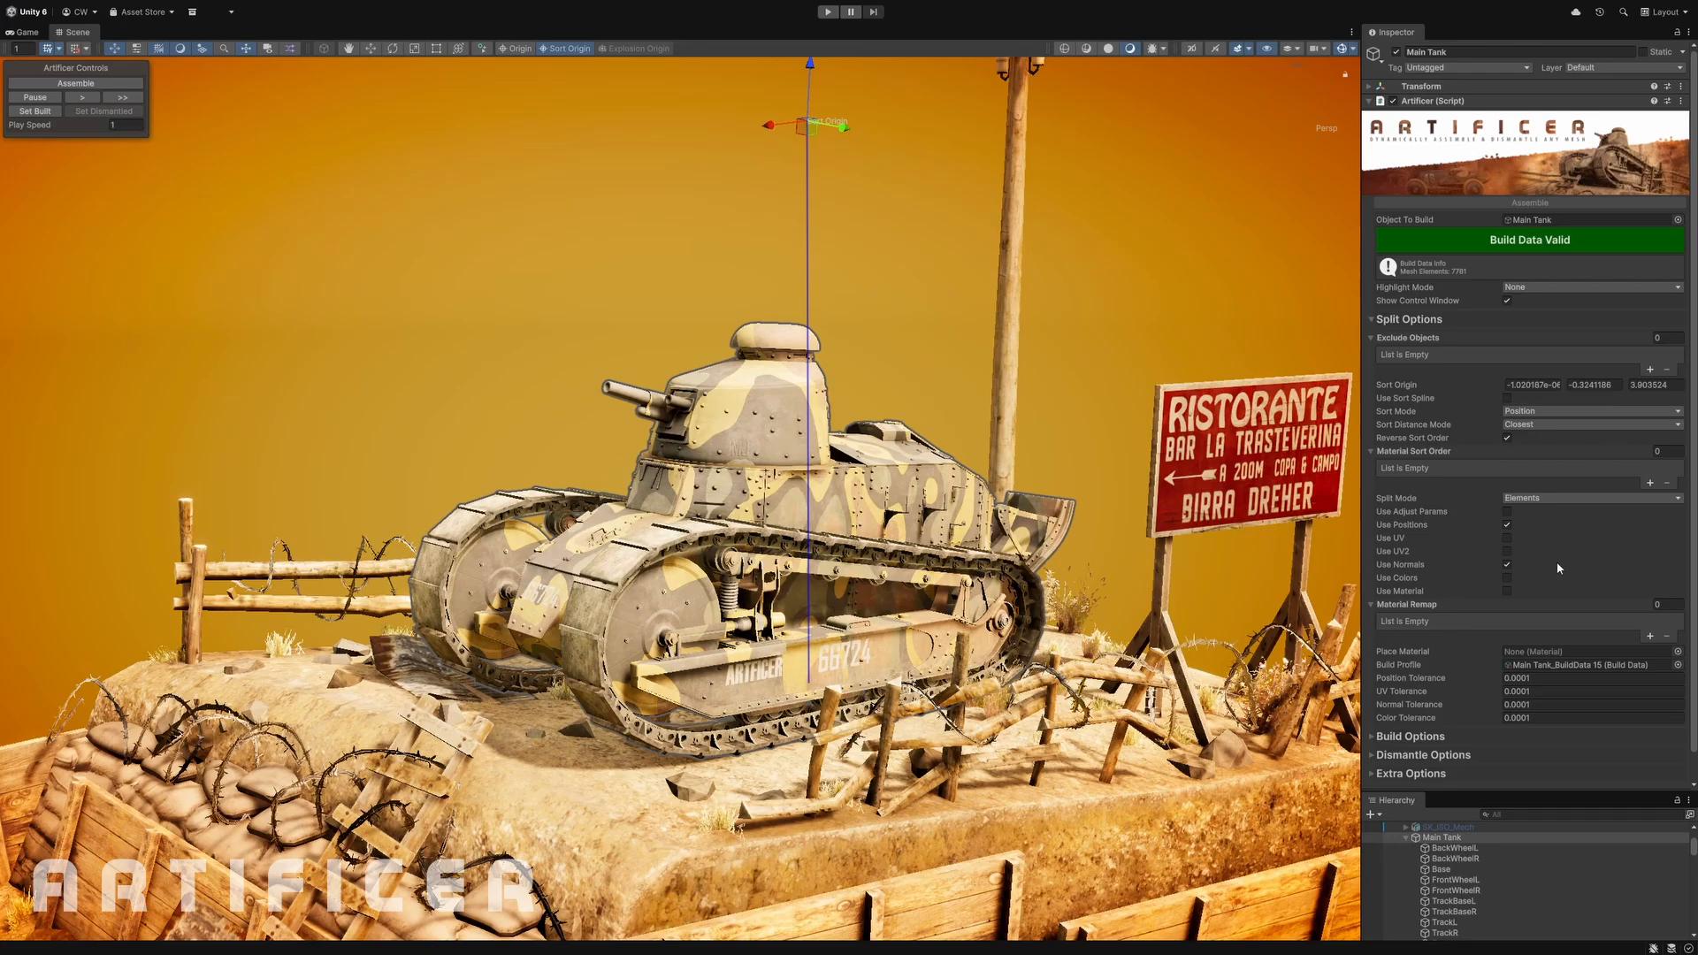
- Disable Use Normals, rebuild the data, and preview the tank dismantling and reassembling in Play mode
{"action": "left_click", "coordinate": [1507, 565]}
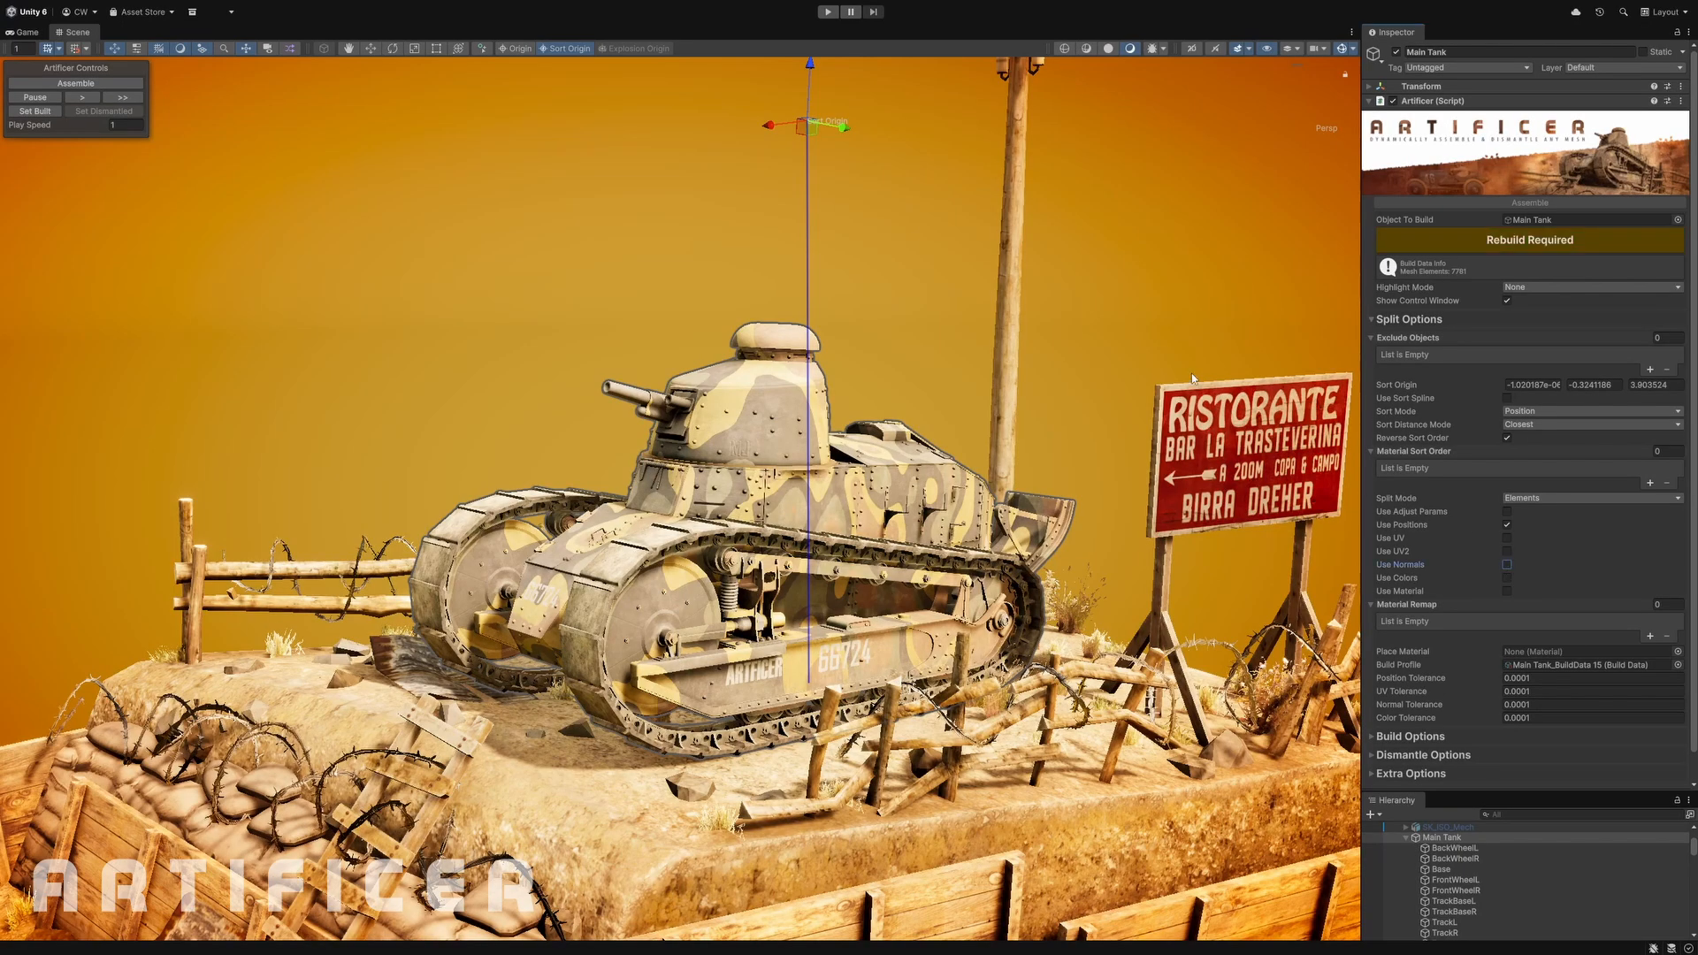
{"action": "left_click", "coordinate": [1522, 243]}
{"action": "left_click", "coordinate": [829, 12]}
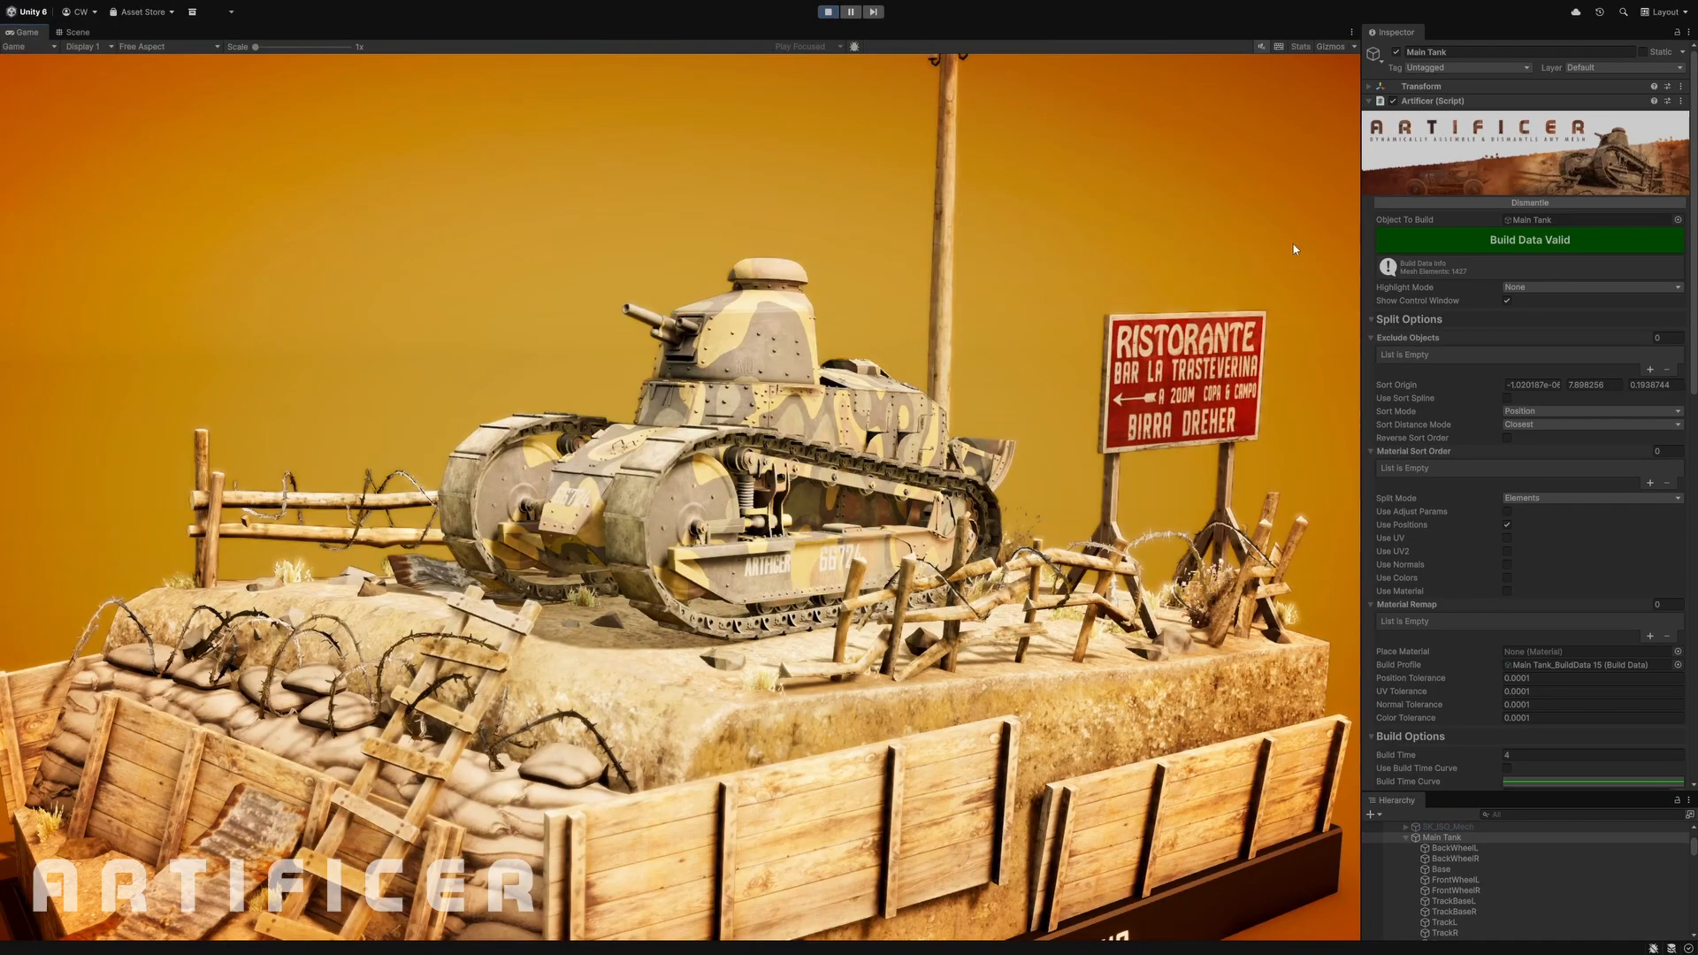
{"action": "left_click", "coordinate": [1528, 205]}
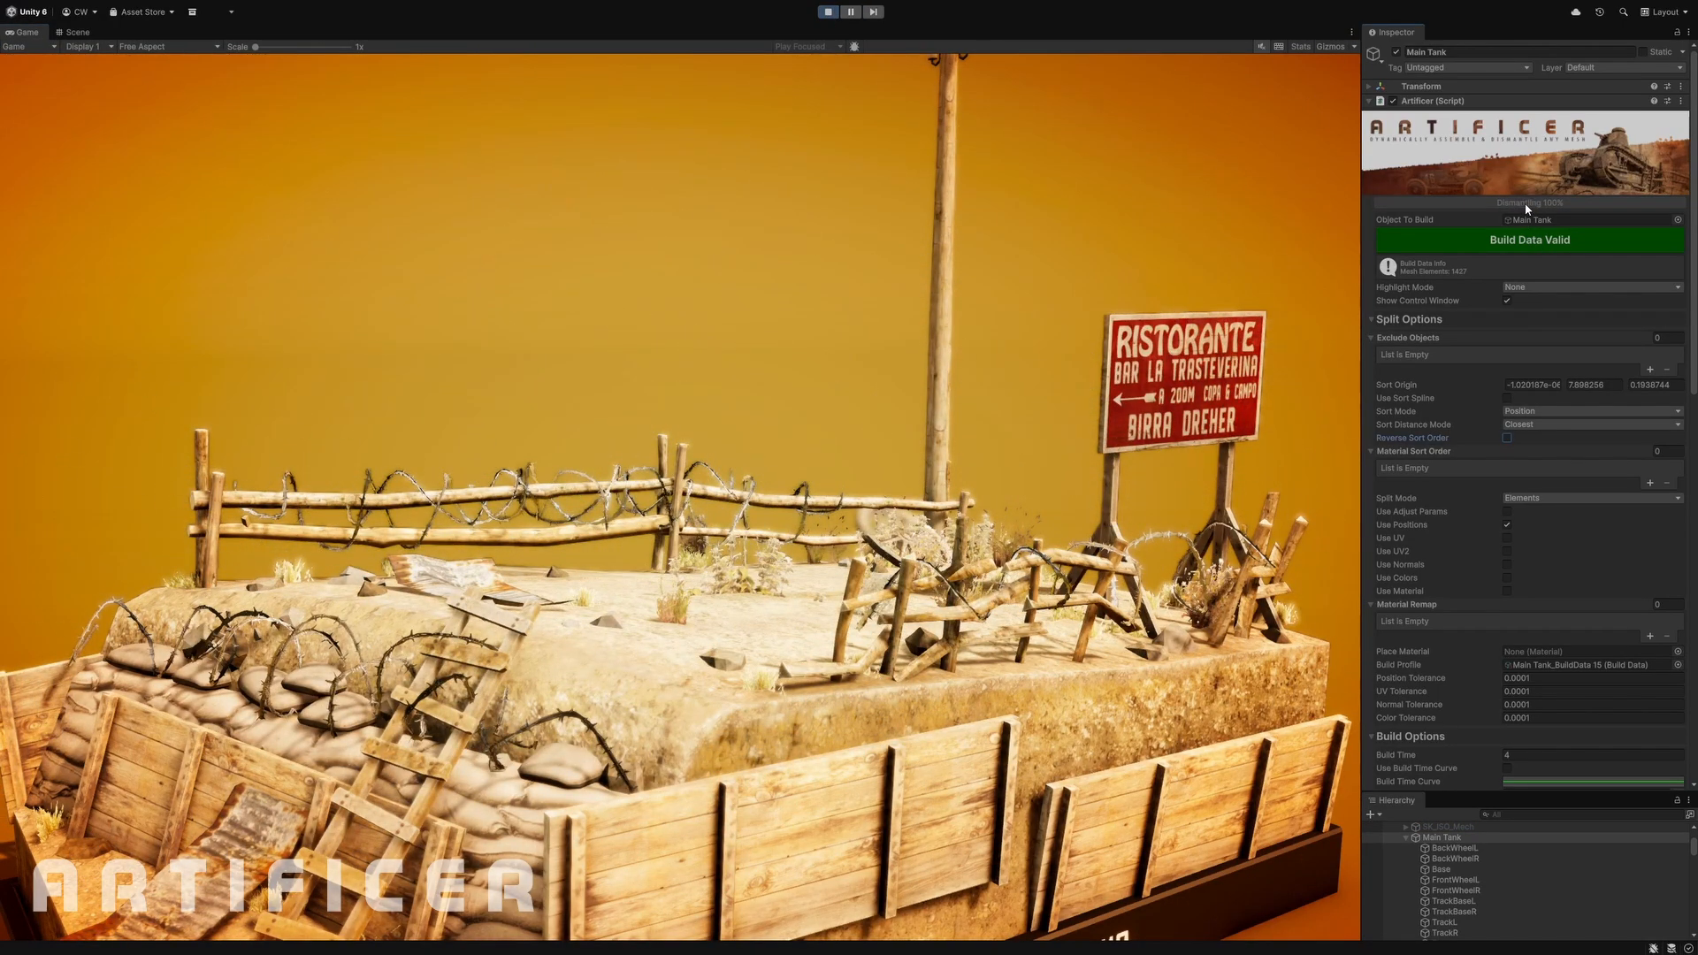
{"action": "left_click", "coordinate": [1528, 204]}
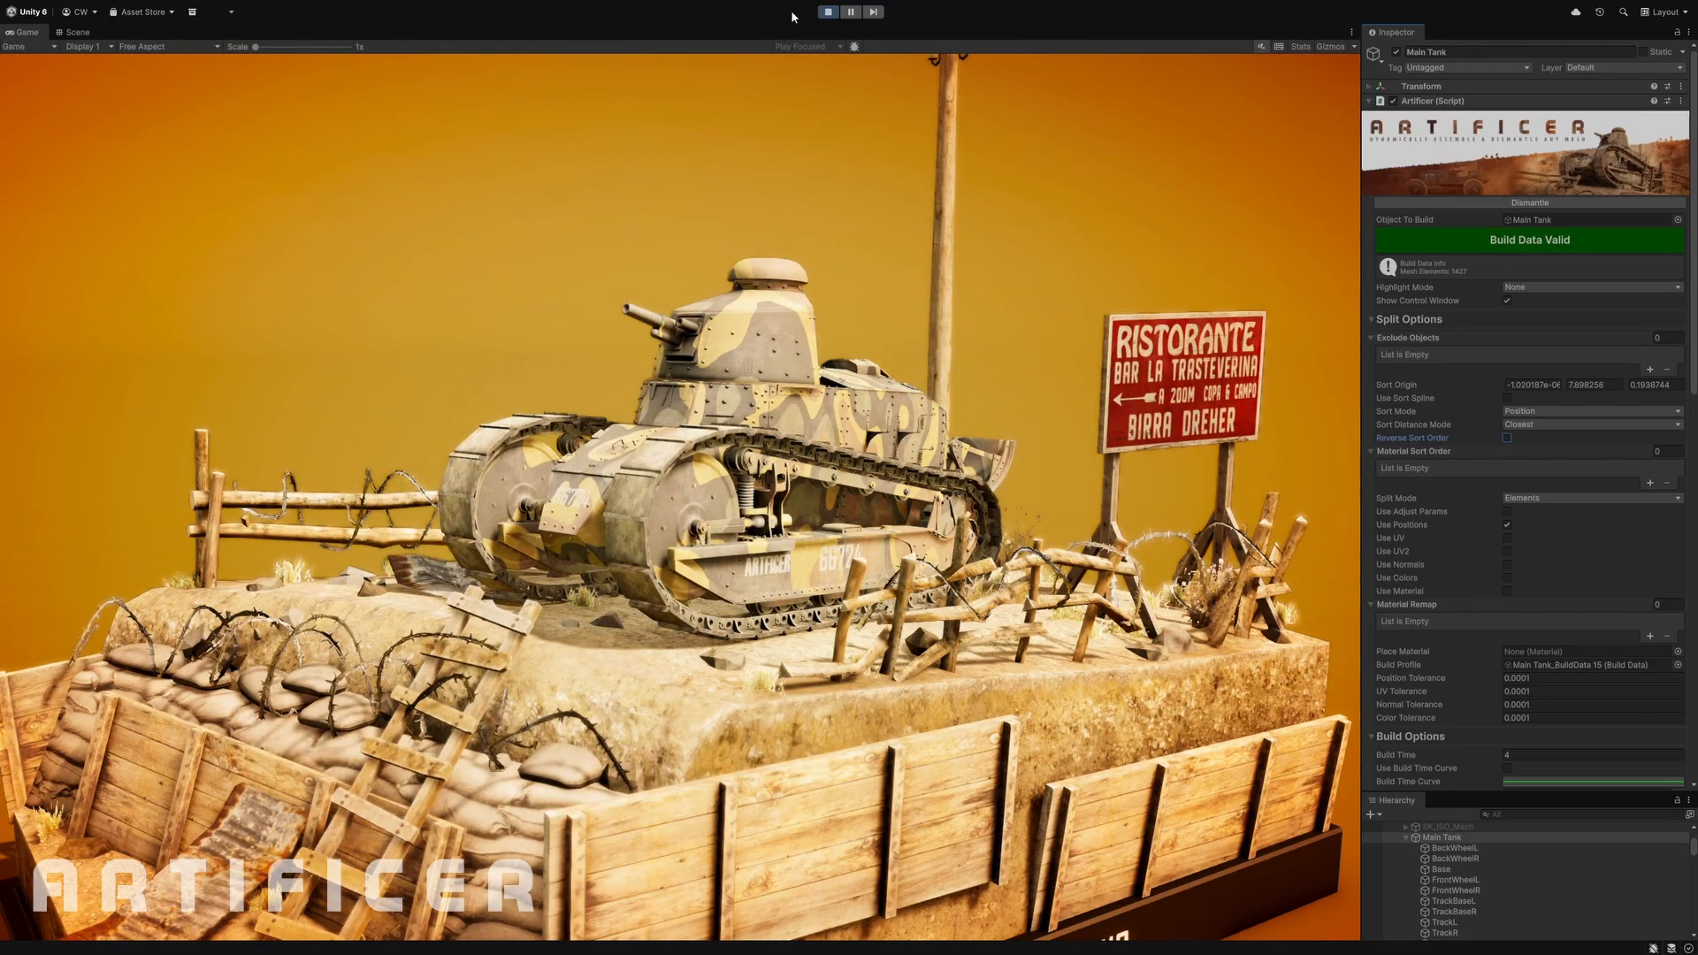
{"action": "left_click", "coordinate": [828, 12]}
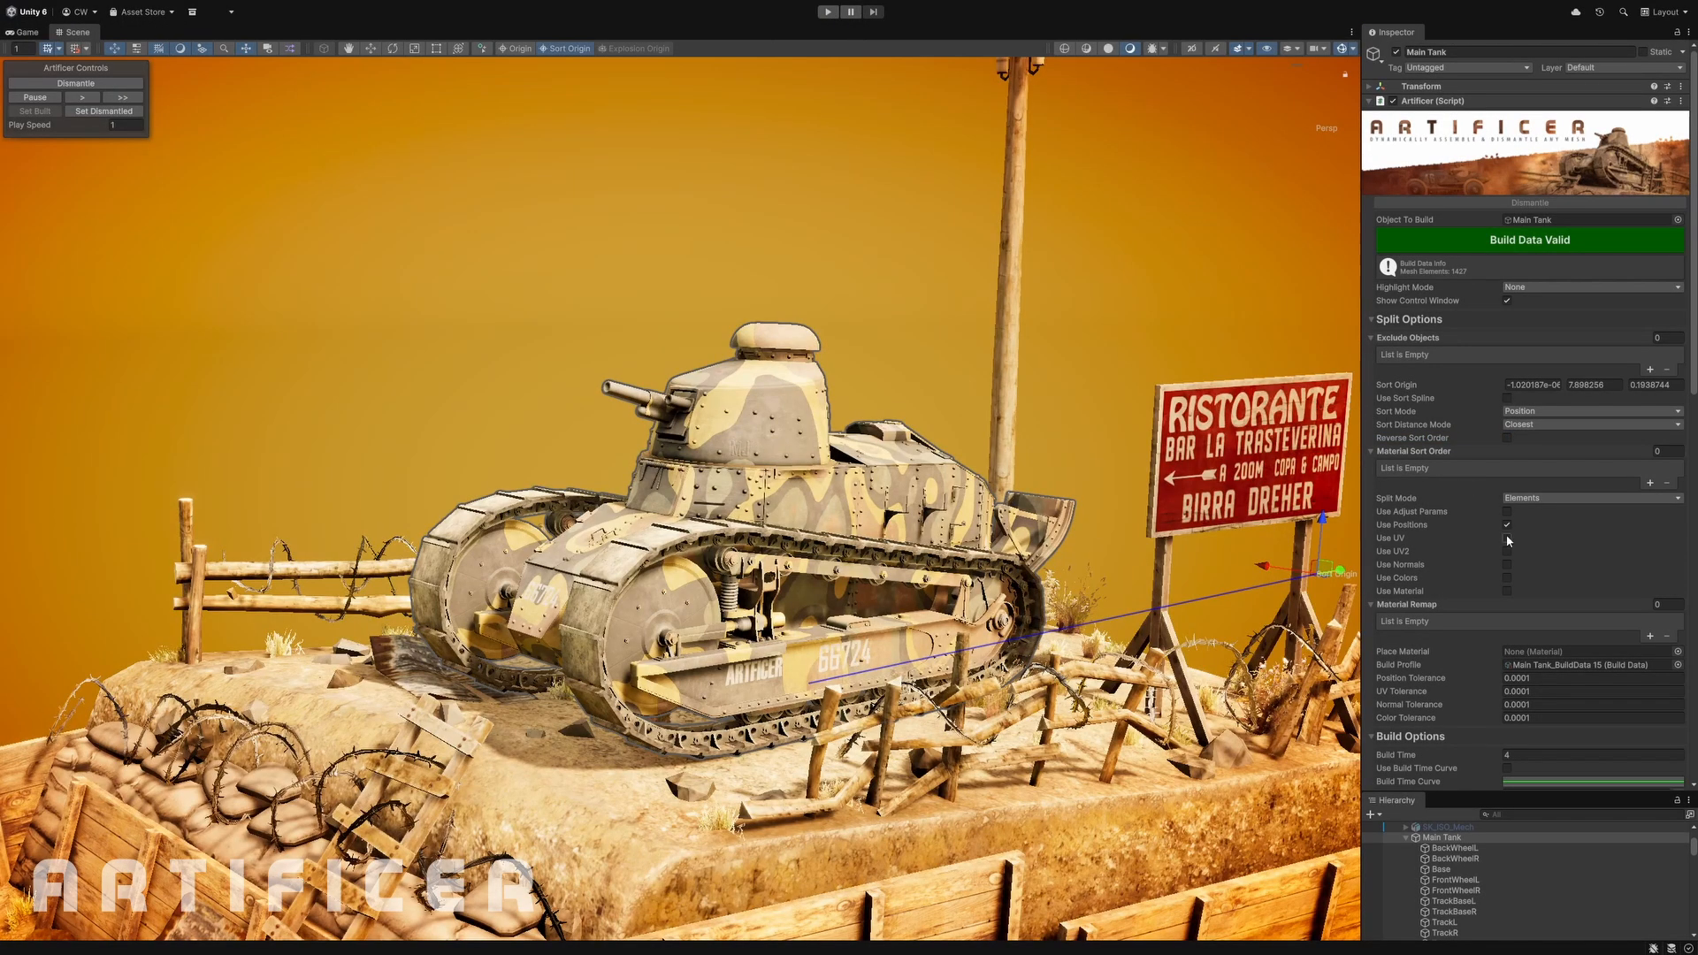
- Add a Material Remap entry and set its From material to Base from Assets/Models
{"action": "scroll", "coordinate": [1506, 534], "scroll_direction": "down", "scroll_amount": 2}
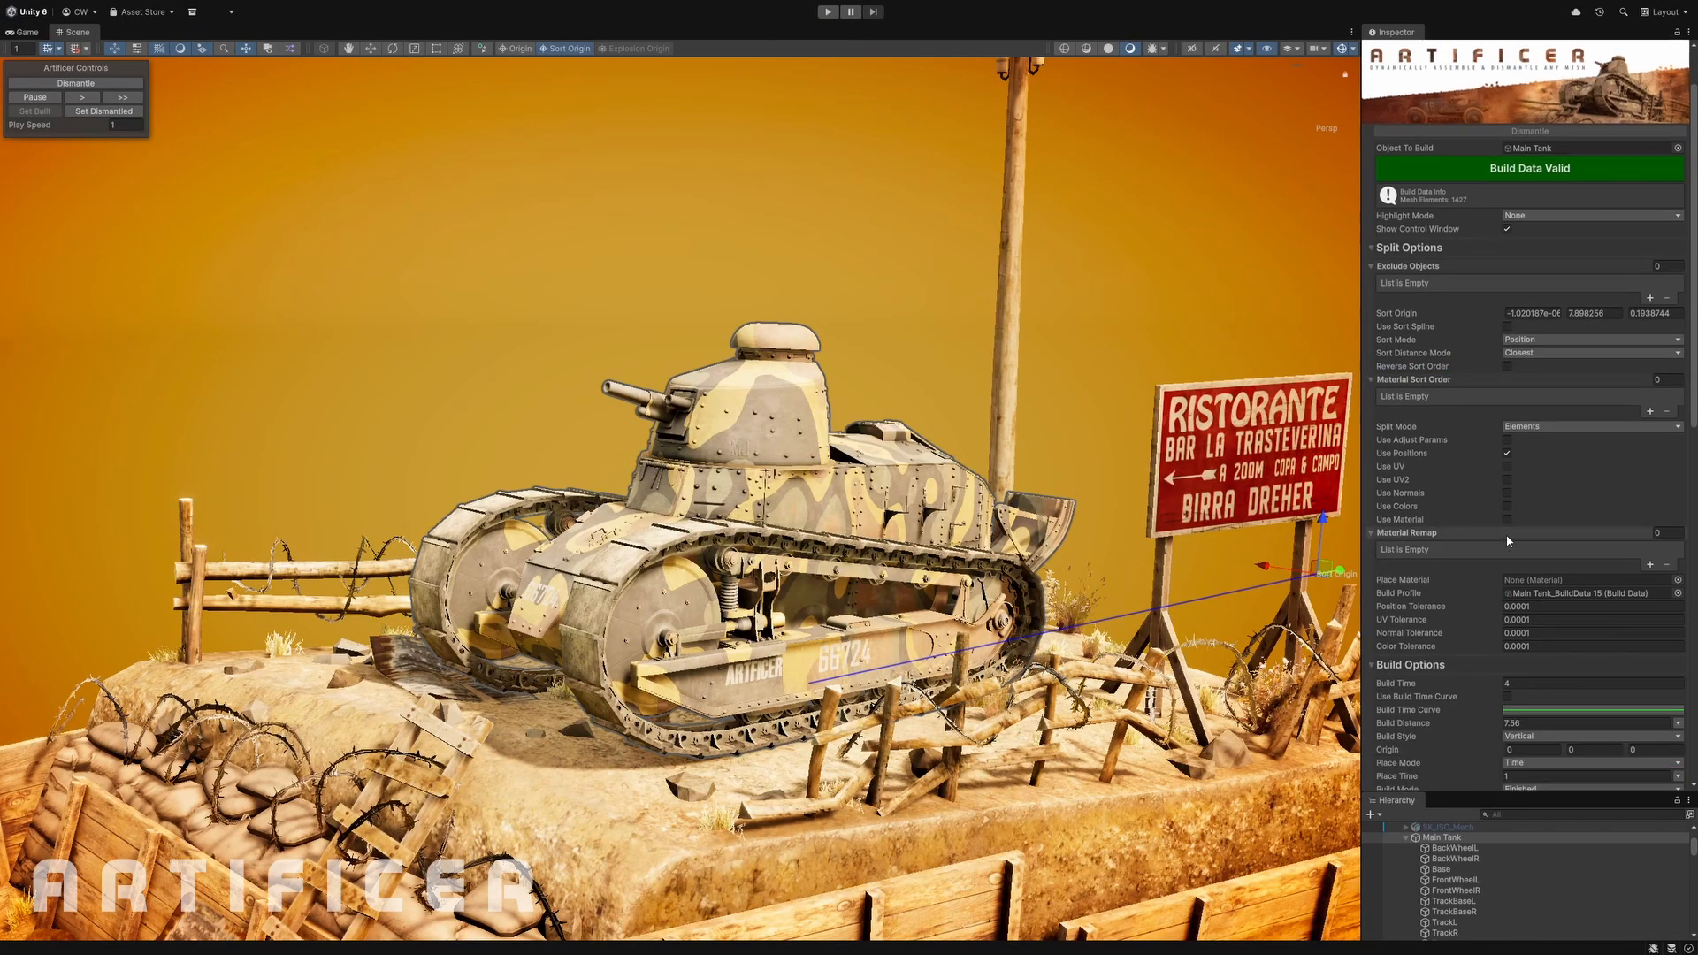
{"action": "left_click", "coordinate": [1650, 564]}
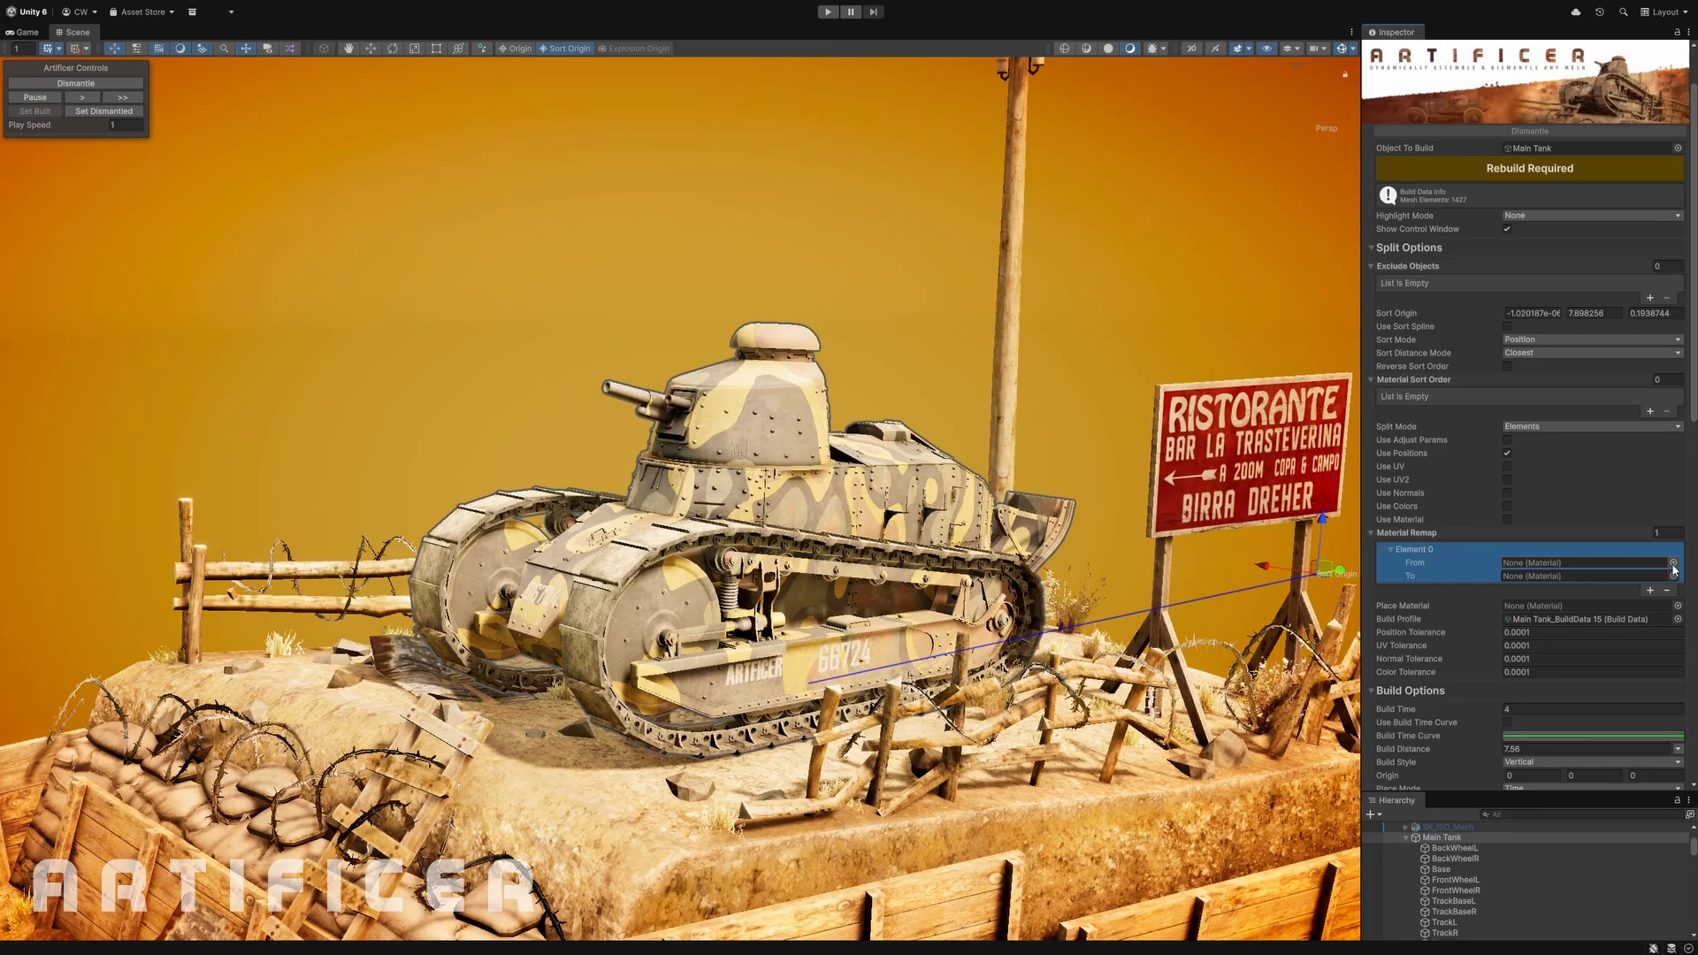
{"action": "left_click", "coordinate": [1673, 565]}
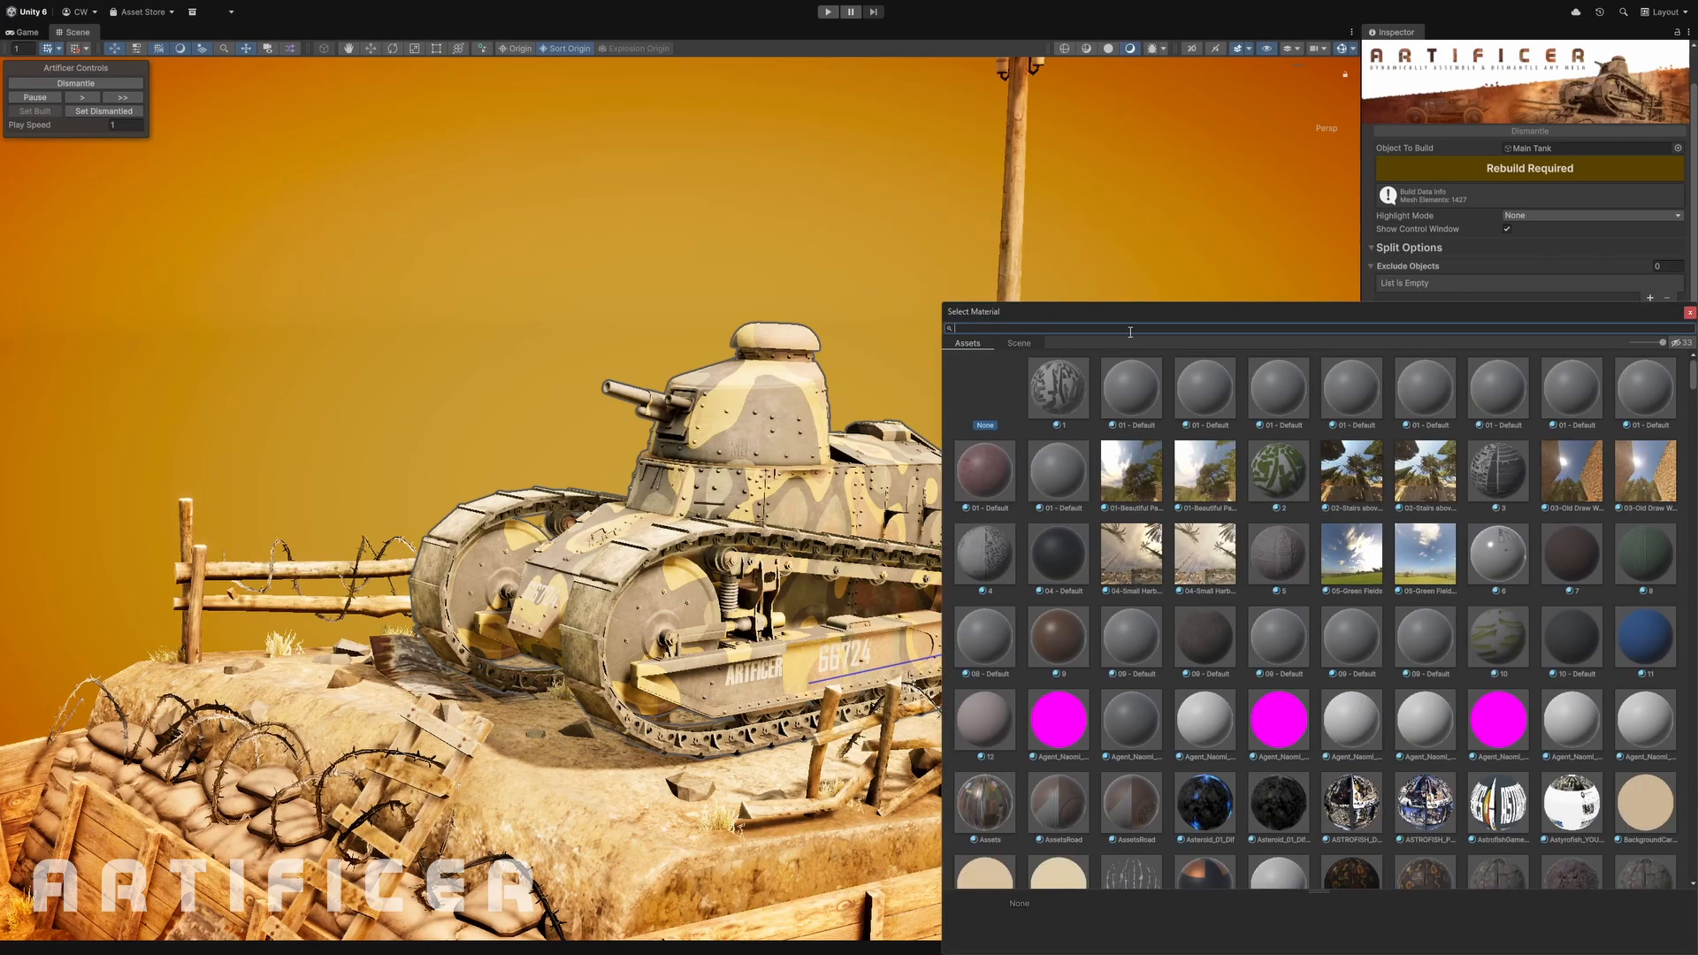
{"action": "type", "text": "b"}
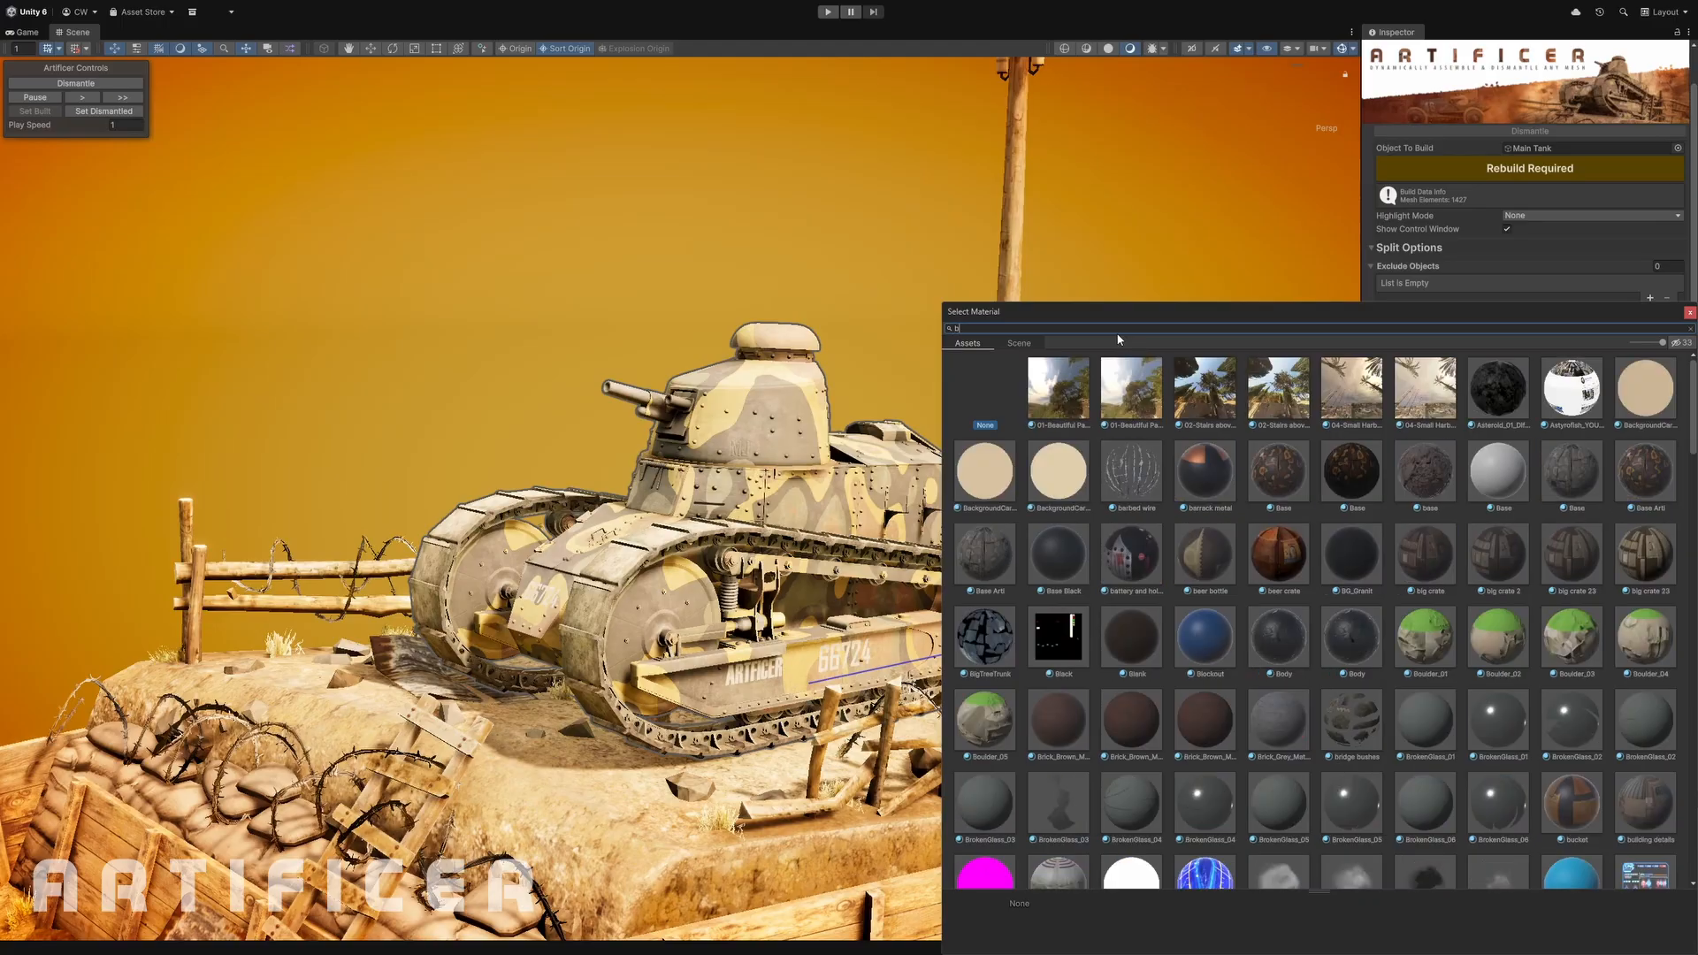
{"action": "type", "text": "ase"}
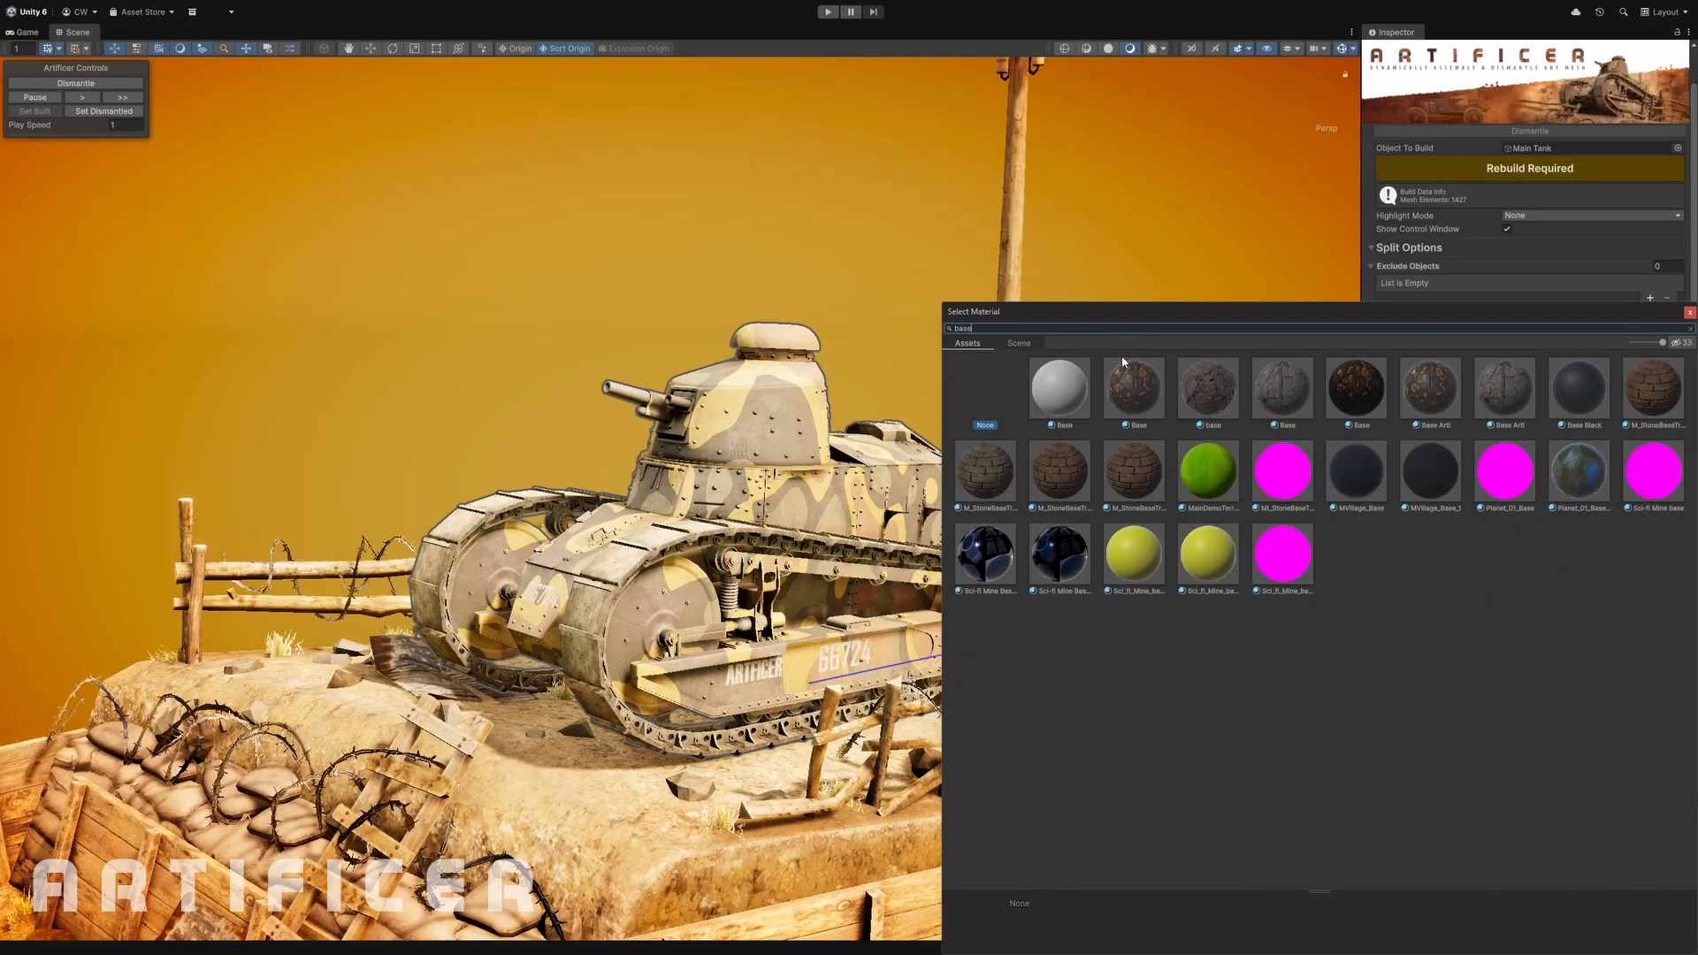
{"action": "left_click", "coordinate": [1292, 400]}
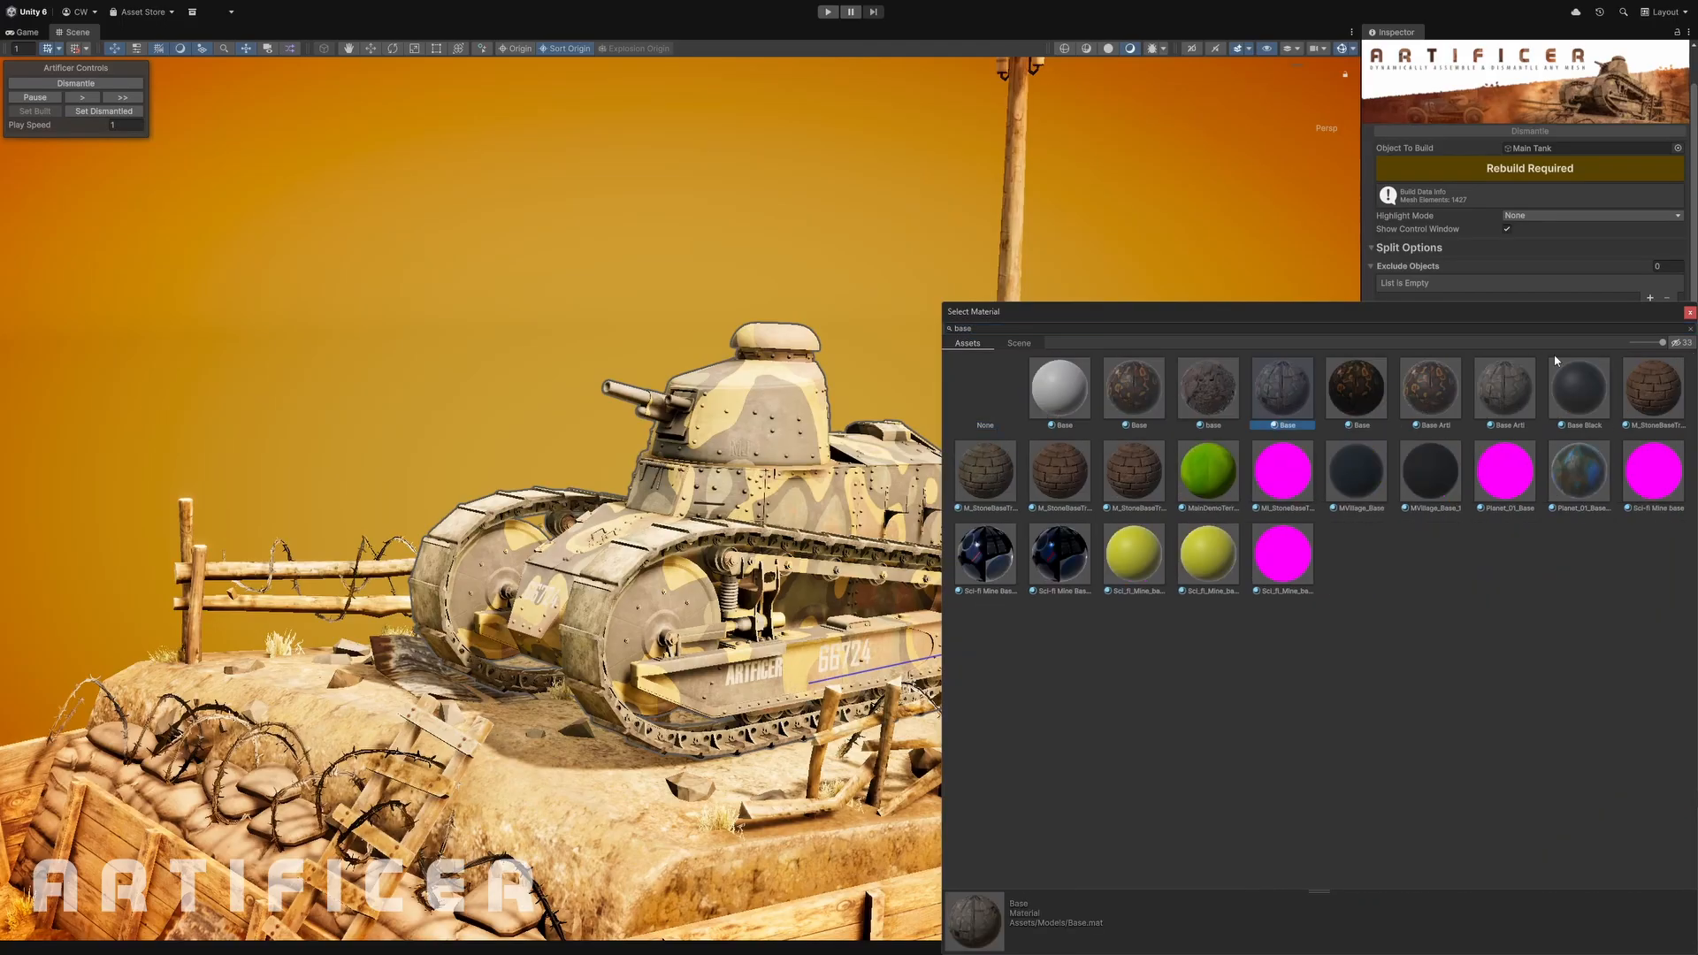
{"action": "left_click", "coordinate": [1691, 314]}
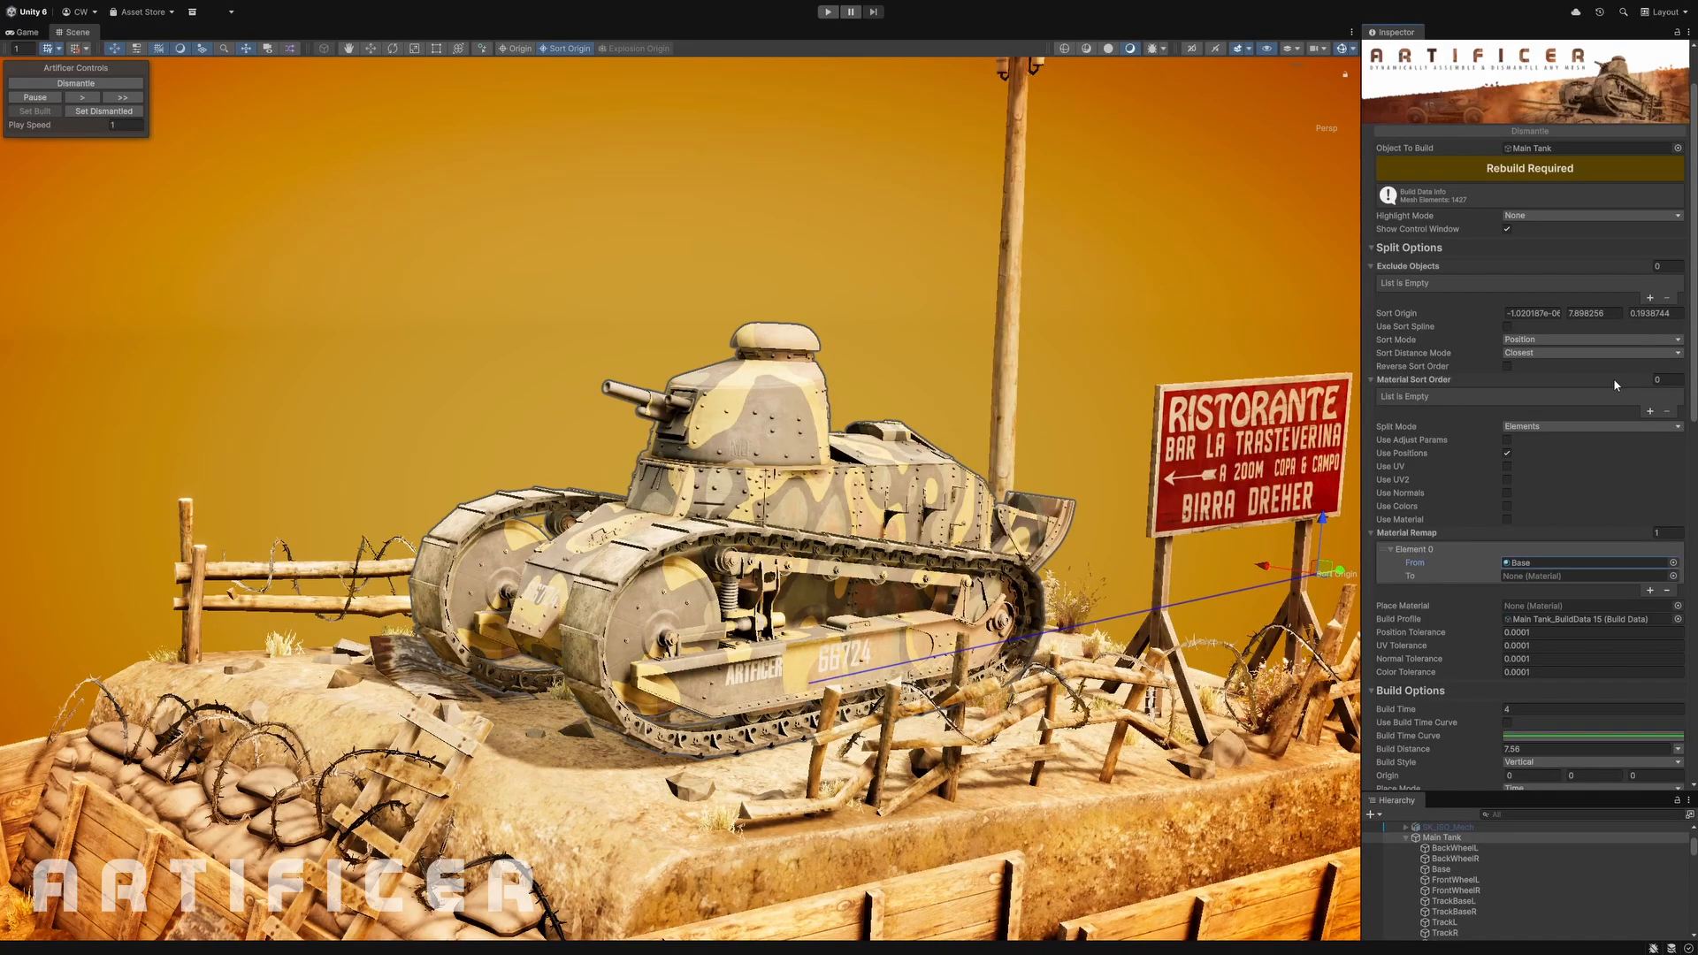
- Set the Material Remap entry's To material to Base Arti and rebuild the data
{"action": "left_click", "coordinate": [1672, 577]}
{"action": "type", "text": "base"}
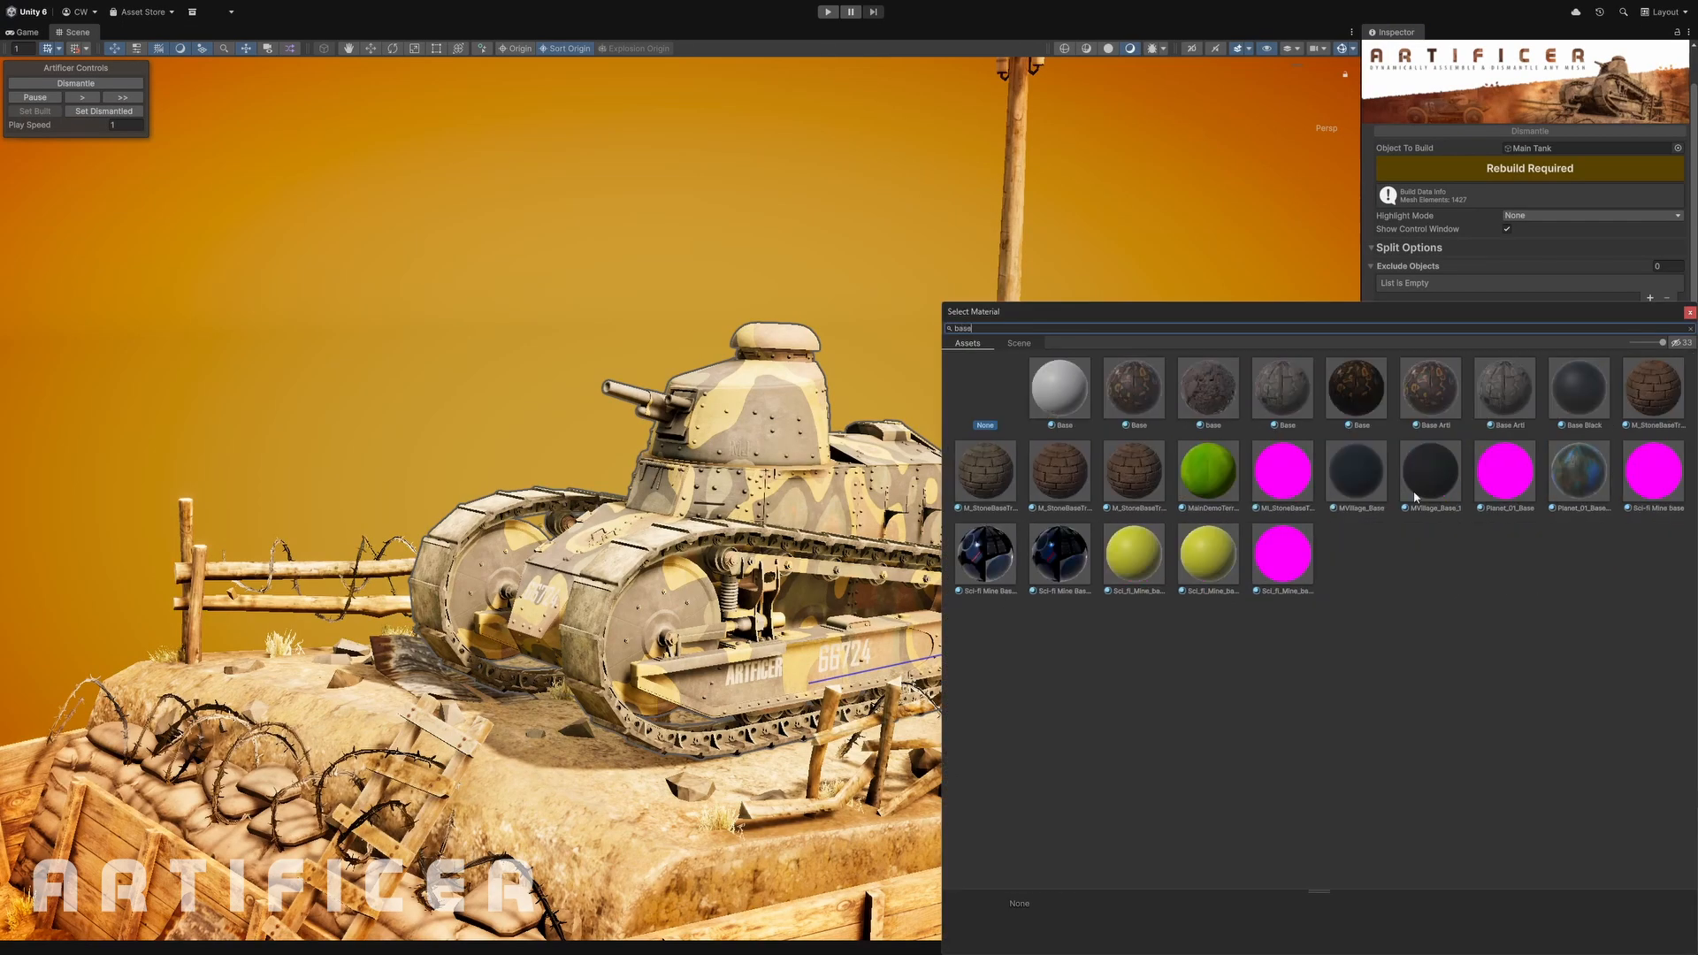
{"action": "left_click", "coordinate": [1431, 389]}
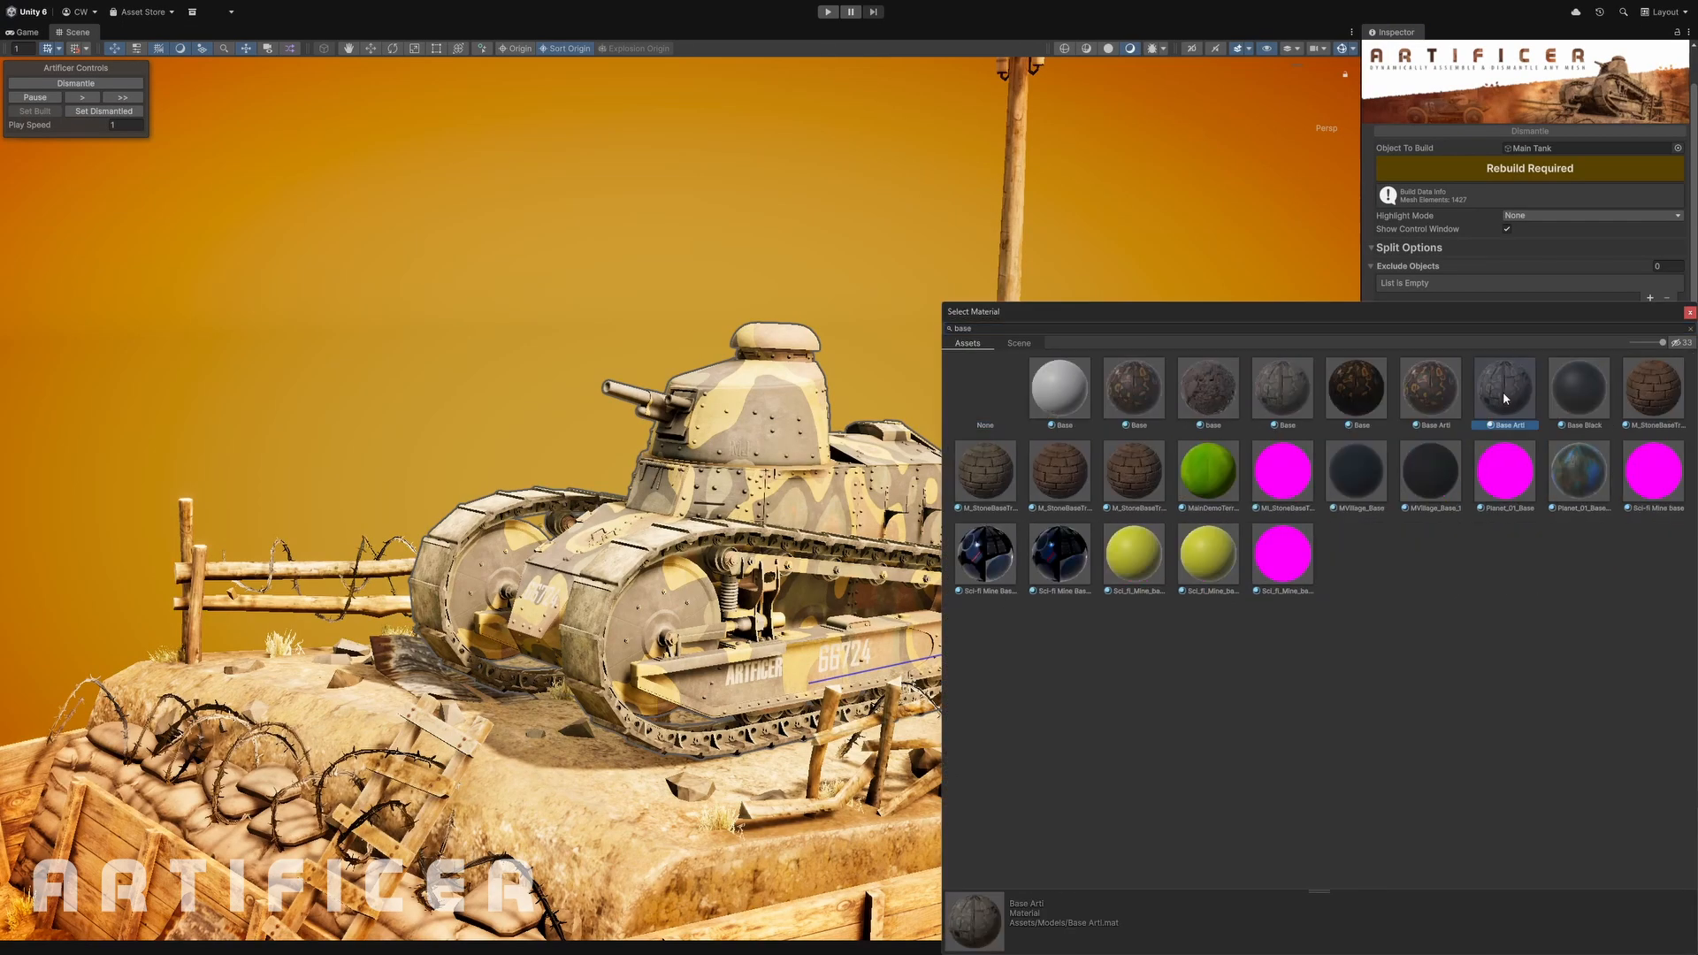
{"action": "left_click", "coordinate": [1690, 312]}
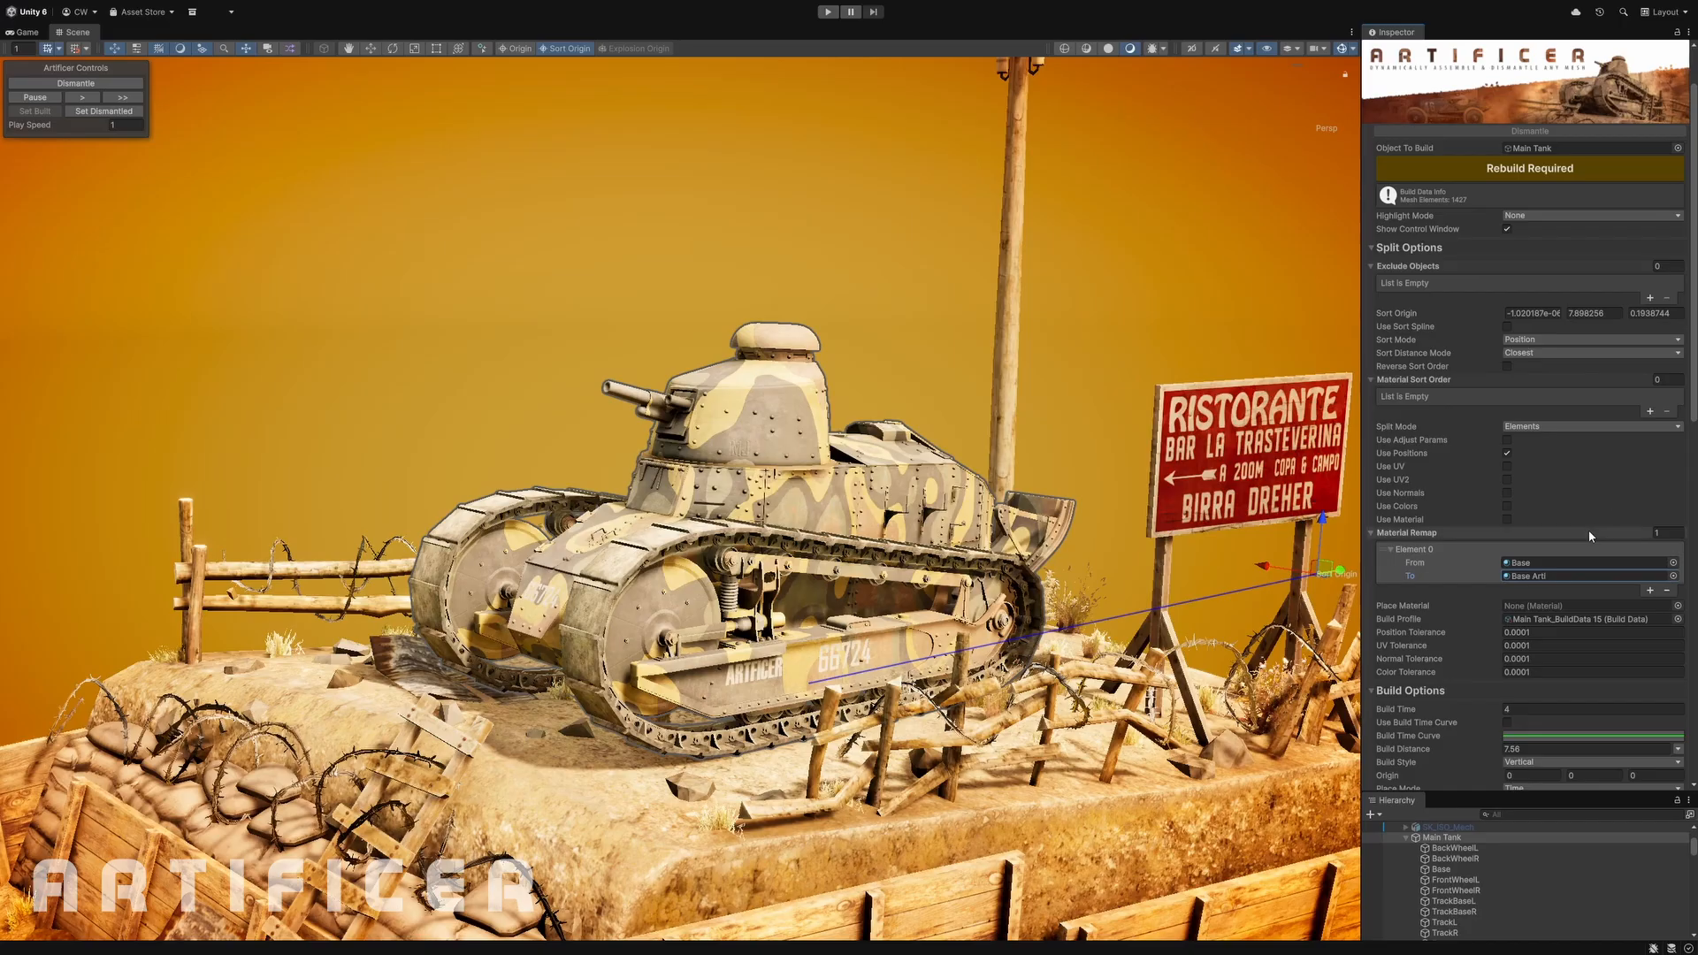
{"action": "left_click", "coordinate": [1528, 172]}
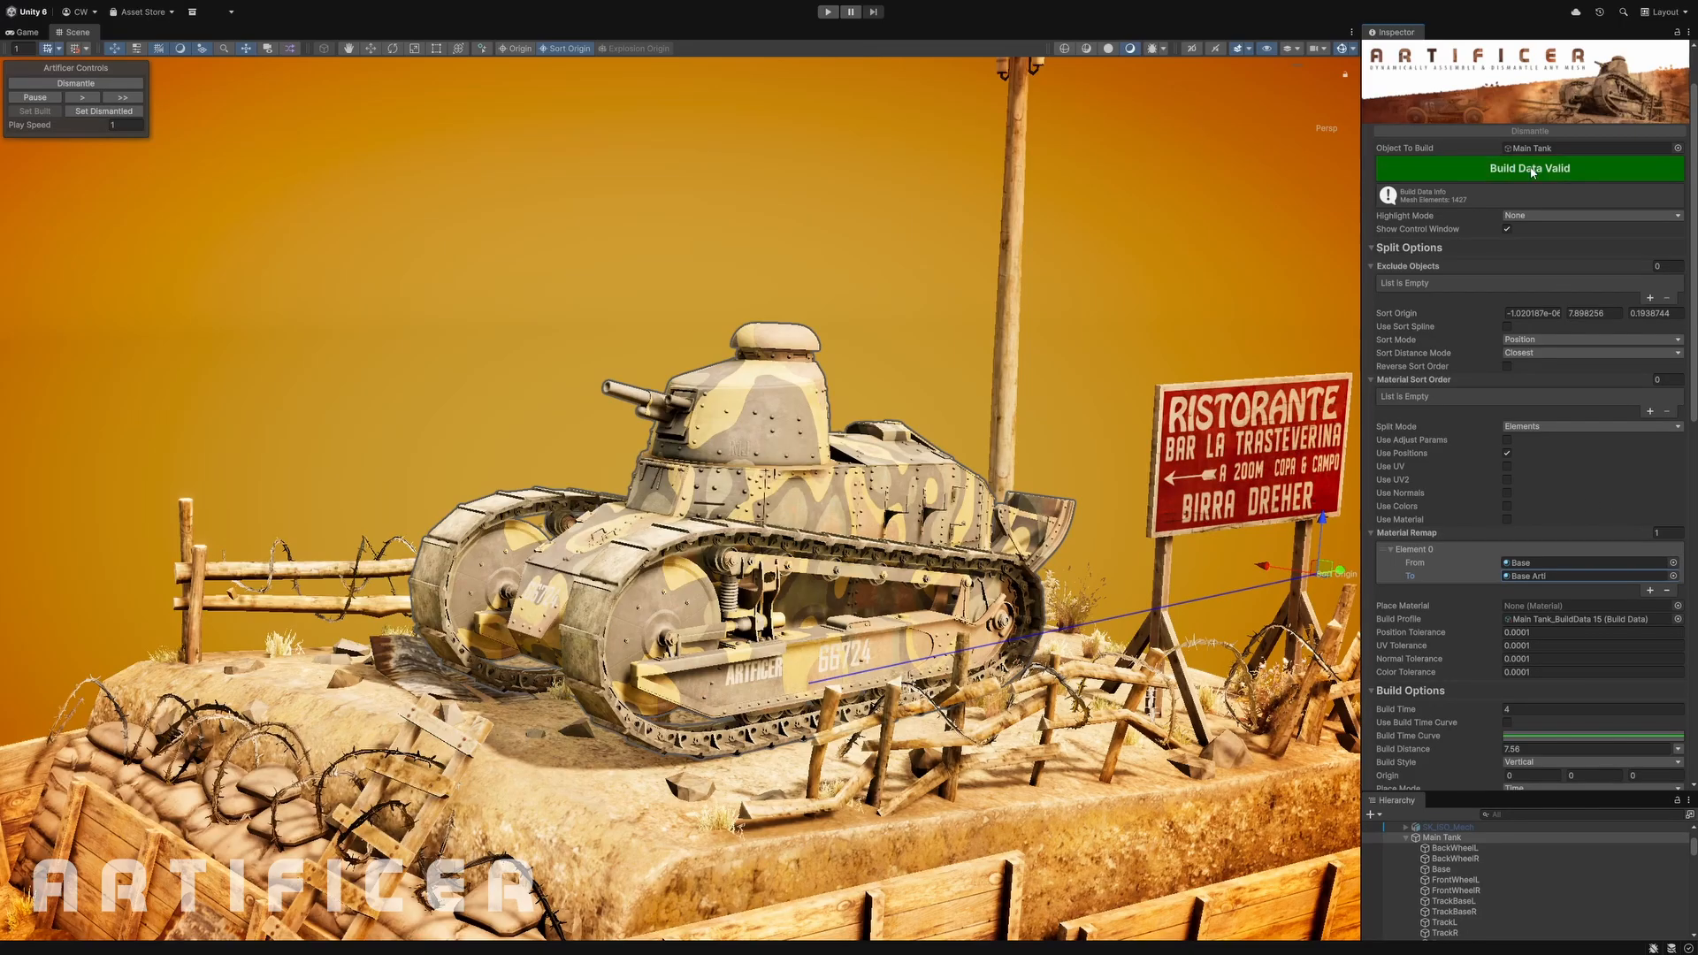
- Preview the tank dismantling and reassembling in Play mode with the remapped material, and stop playback
{"action": "left_click", "coordinate": [828, 14]}
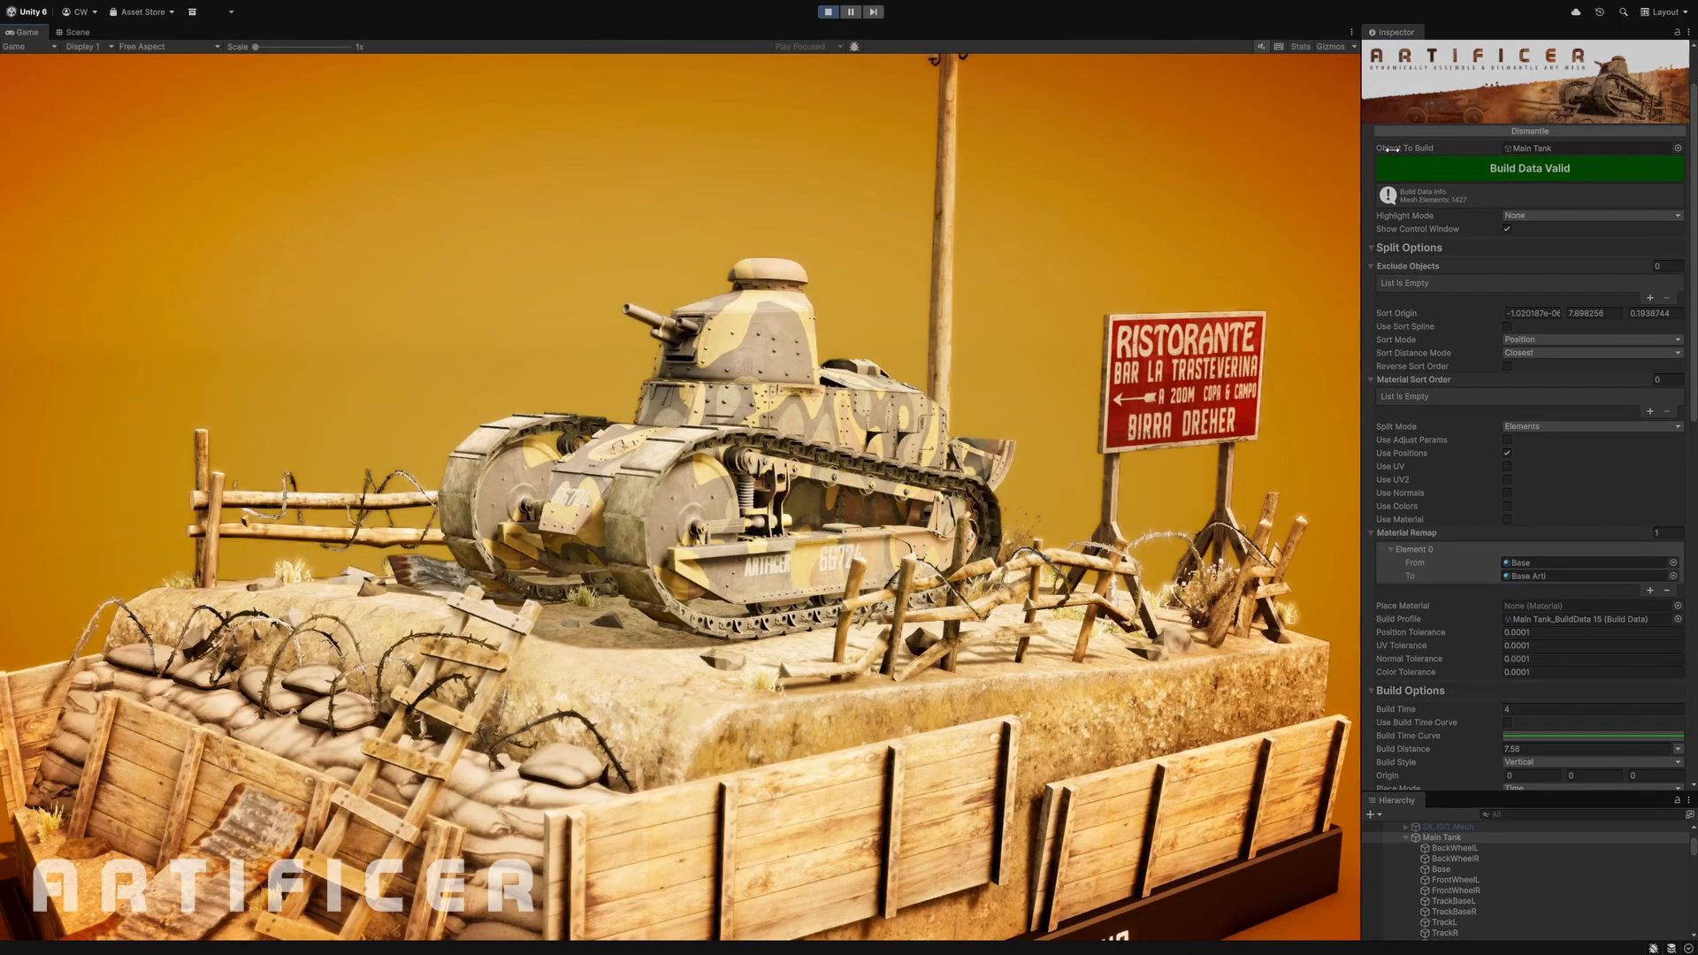
{"action": "left_click", "coordinate": [1514, 130]}
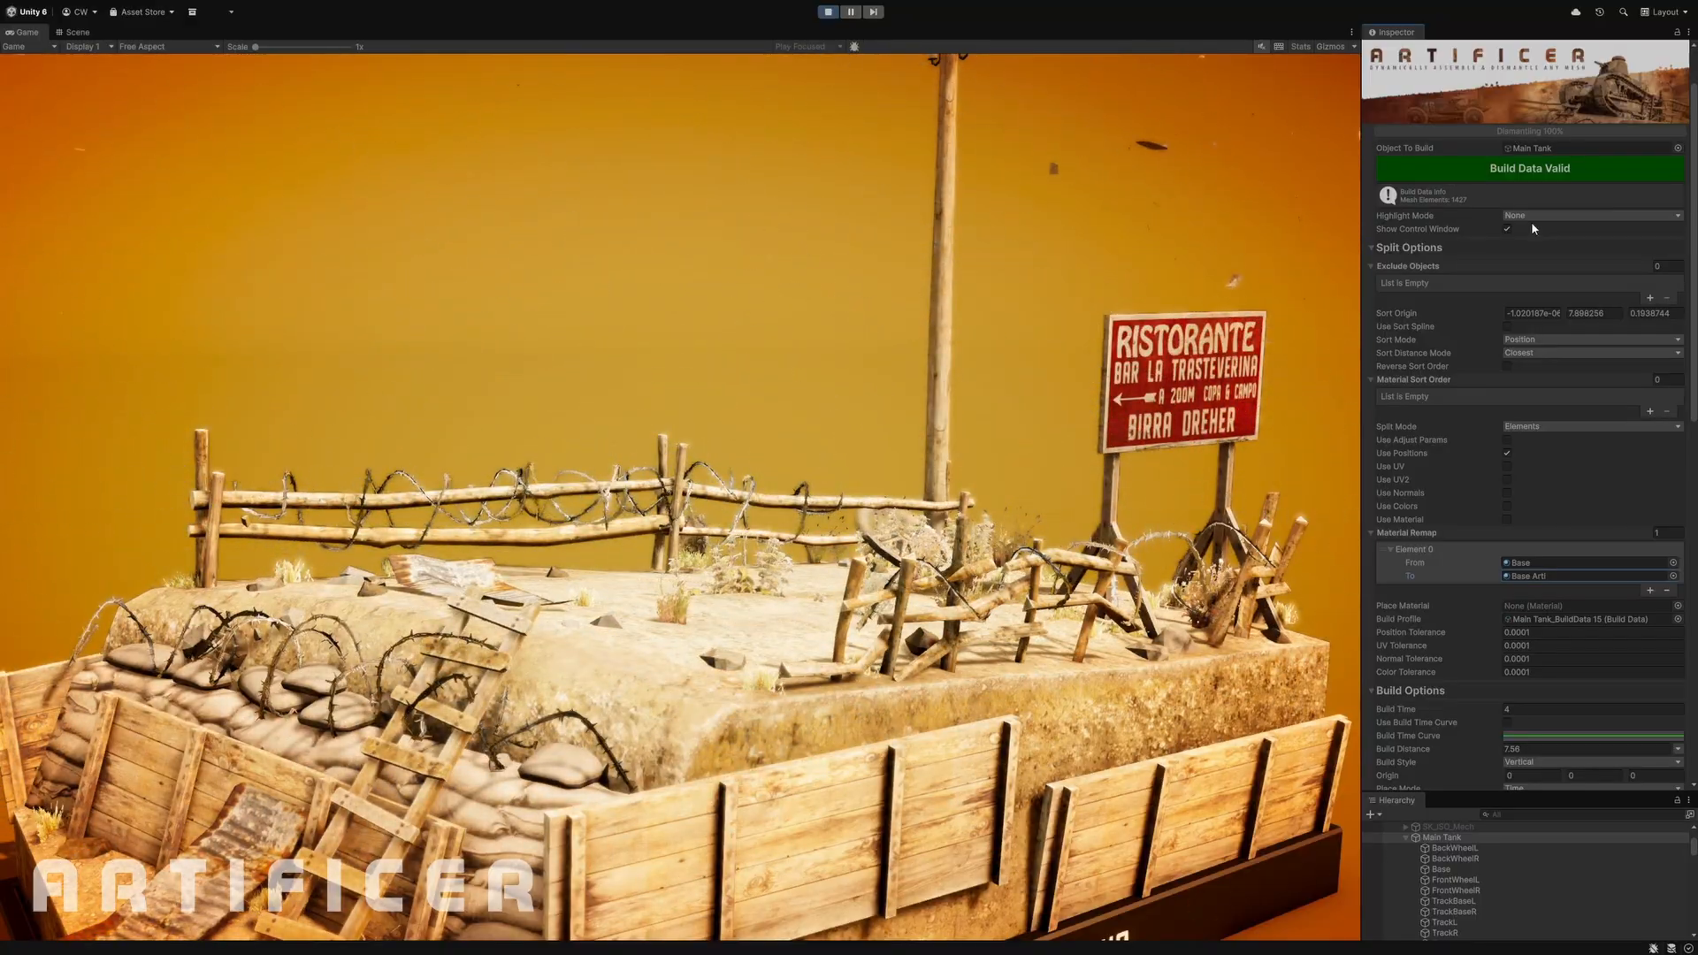
{"action": "left_click", "coordinate": [1530, 130]}
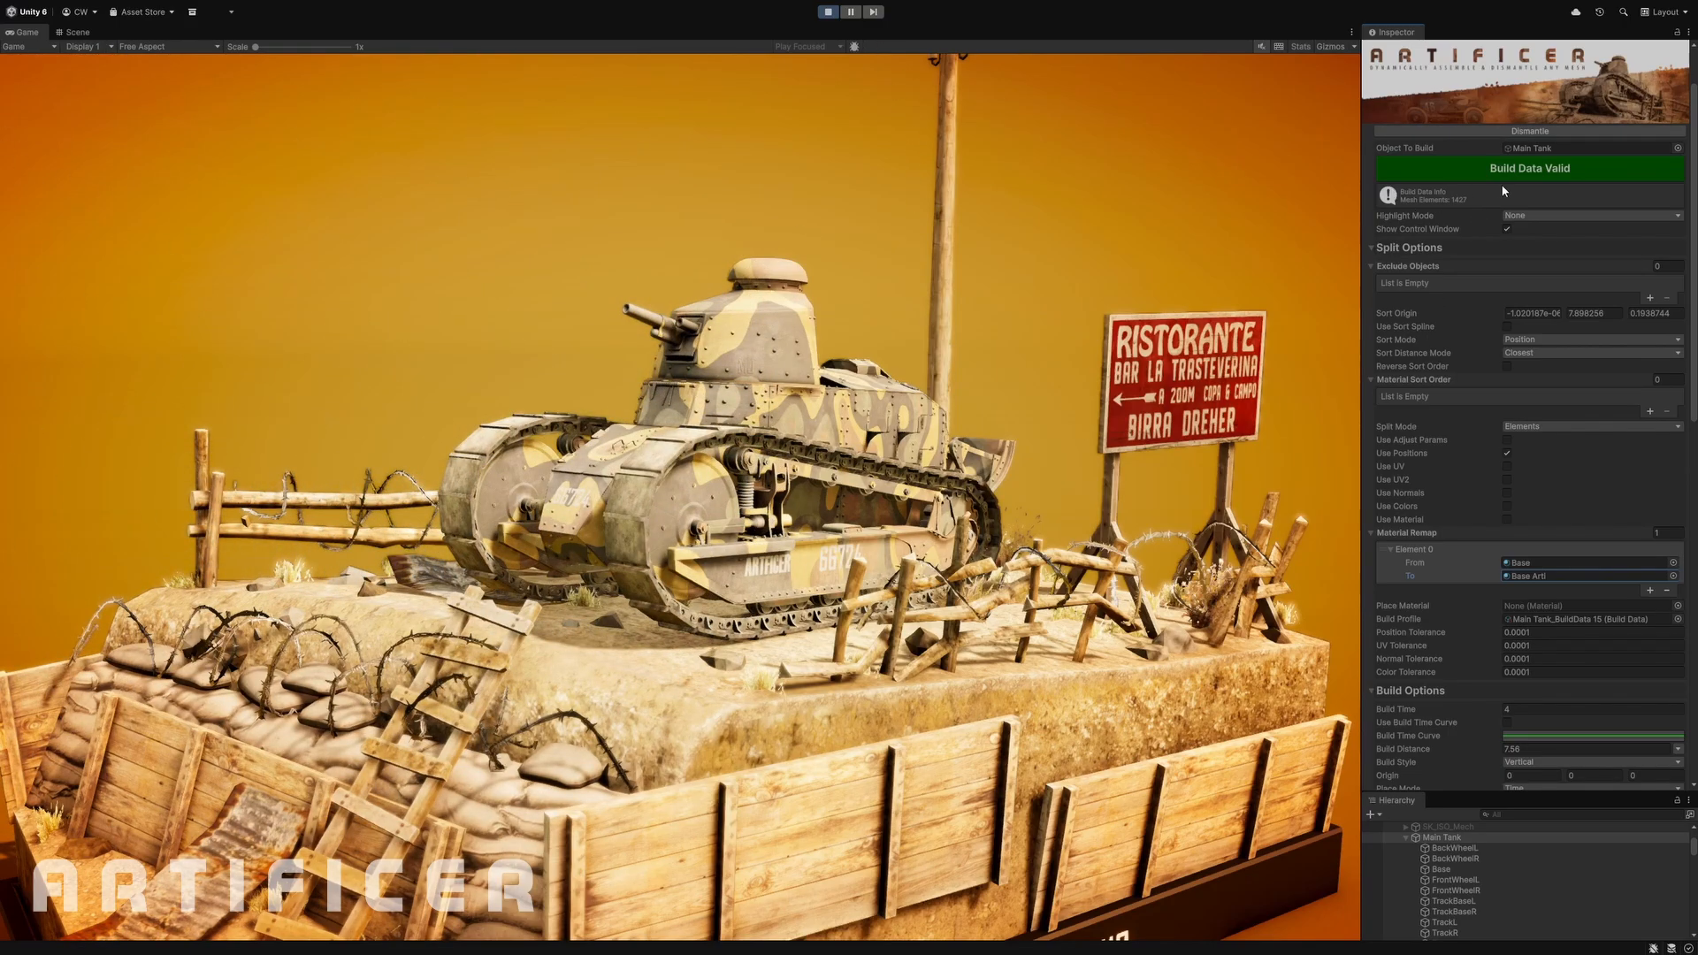
{"action": "left_click", "coordinate": [828, 12]}
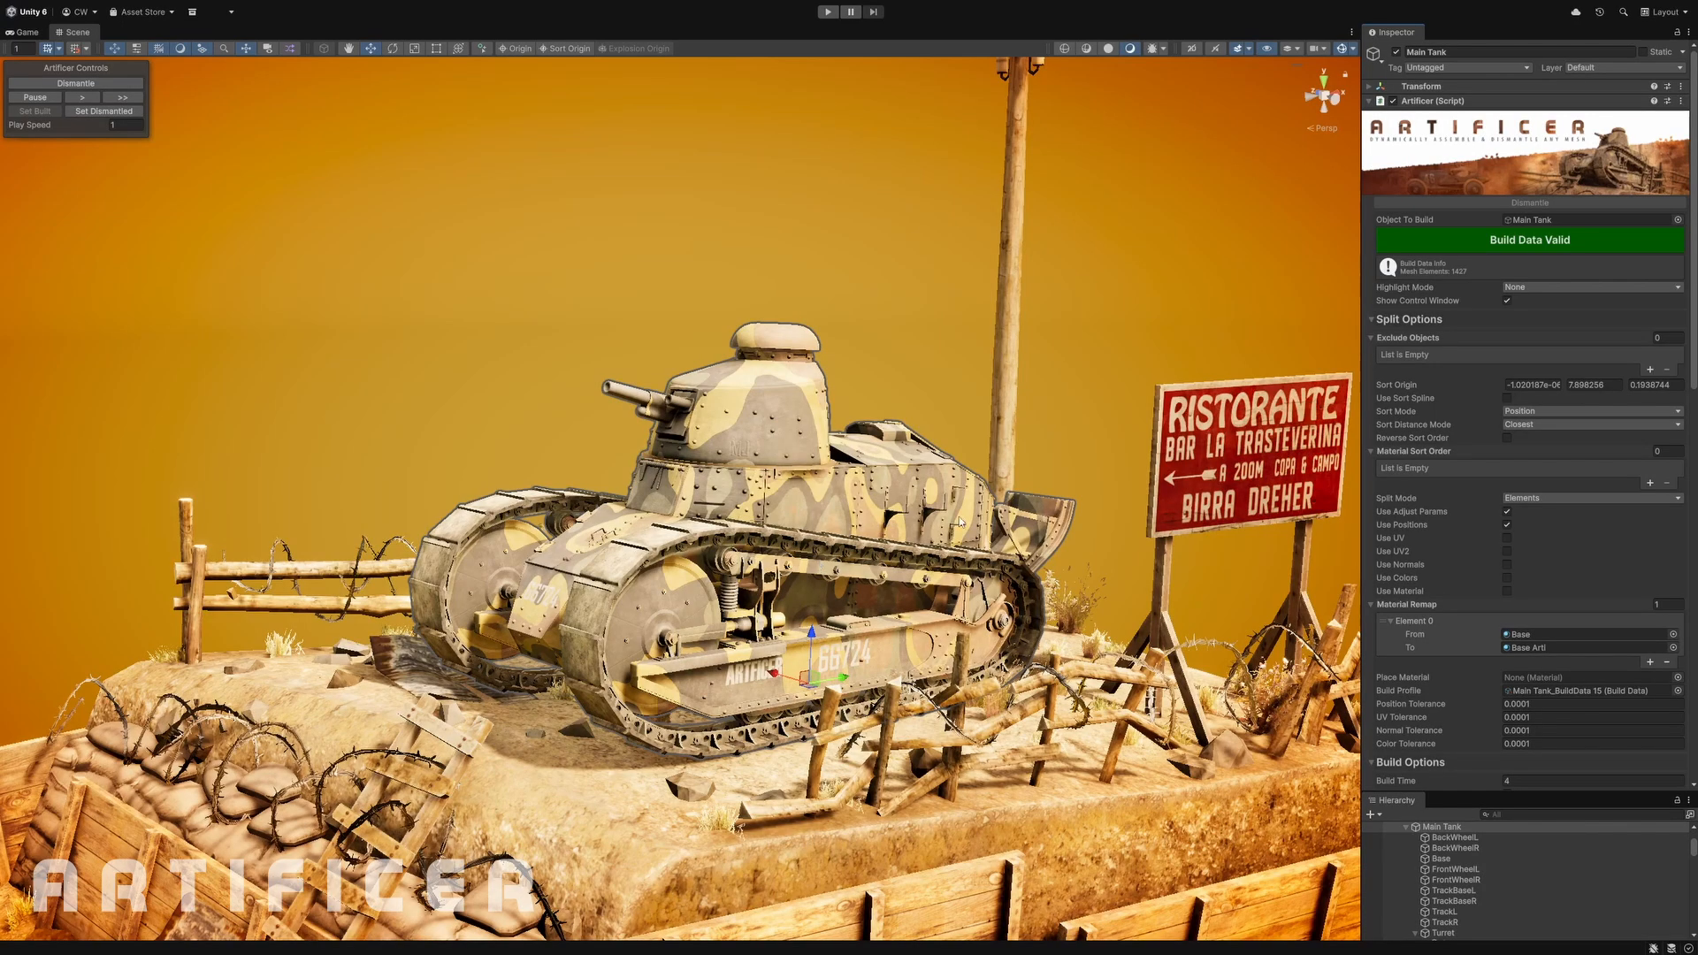
- Add a Split Params component to the Turret object and paste the copied component values into it
{"action": "scroll", "coordinate": [1469, 873], "scroll_direction": "down", "scroll_amount": 2}
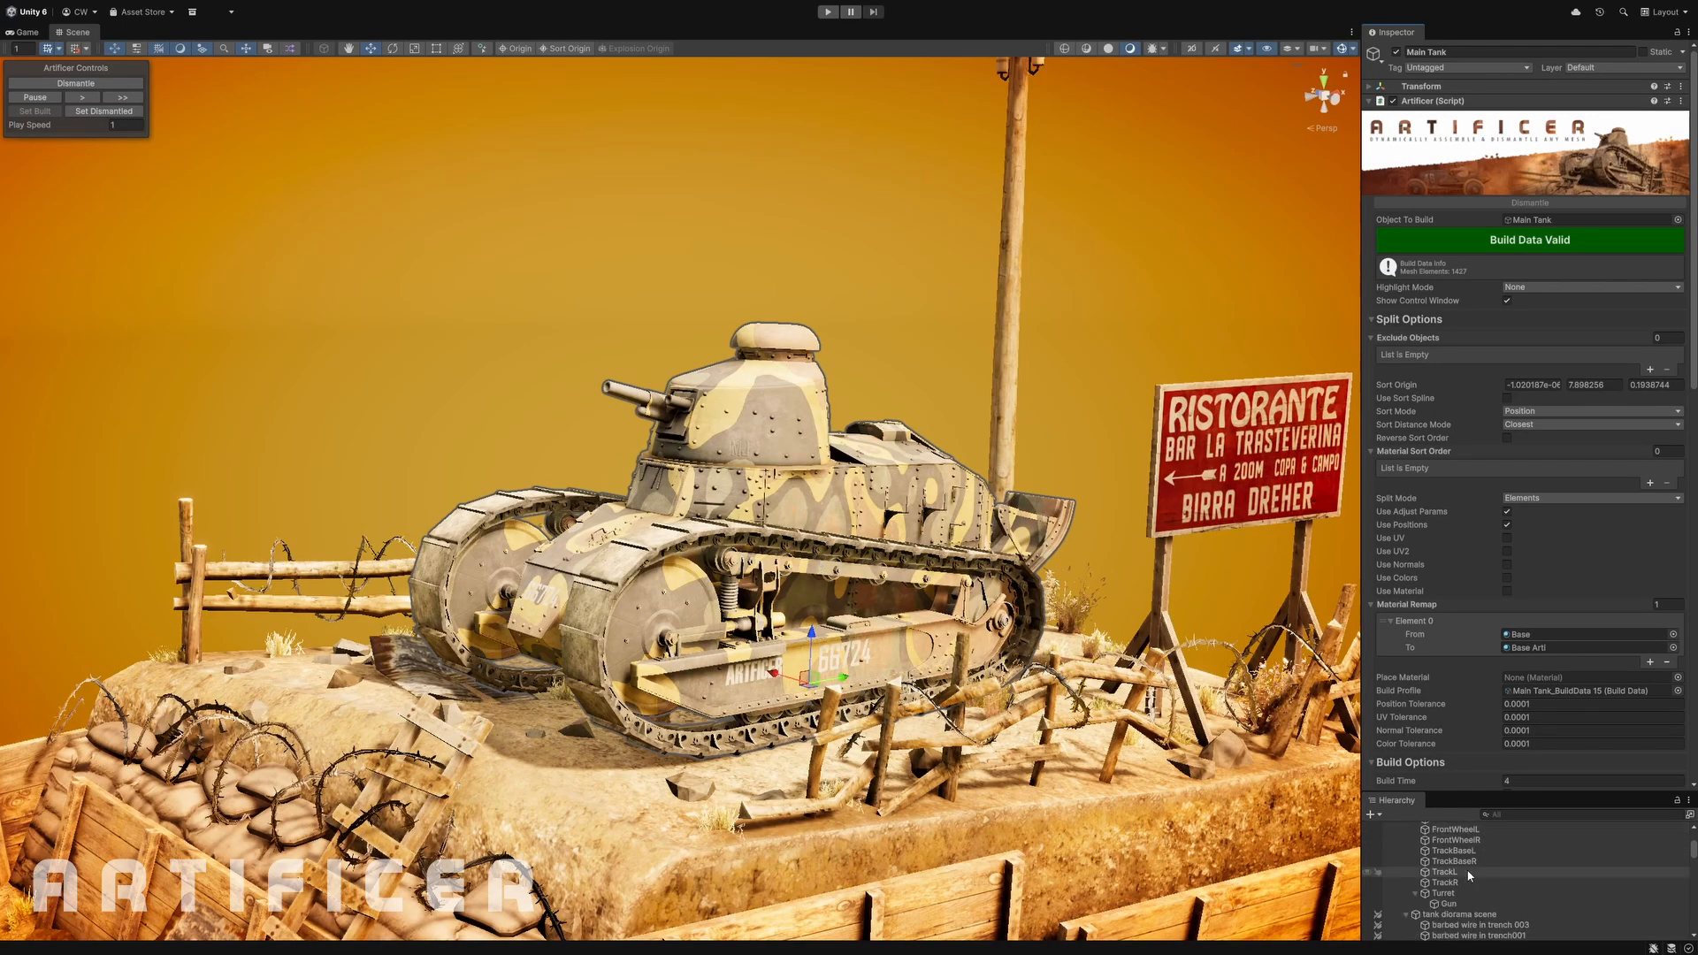
{"action": "left_click", "coordinate": [1451, 895]}
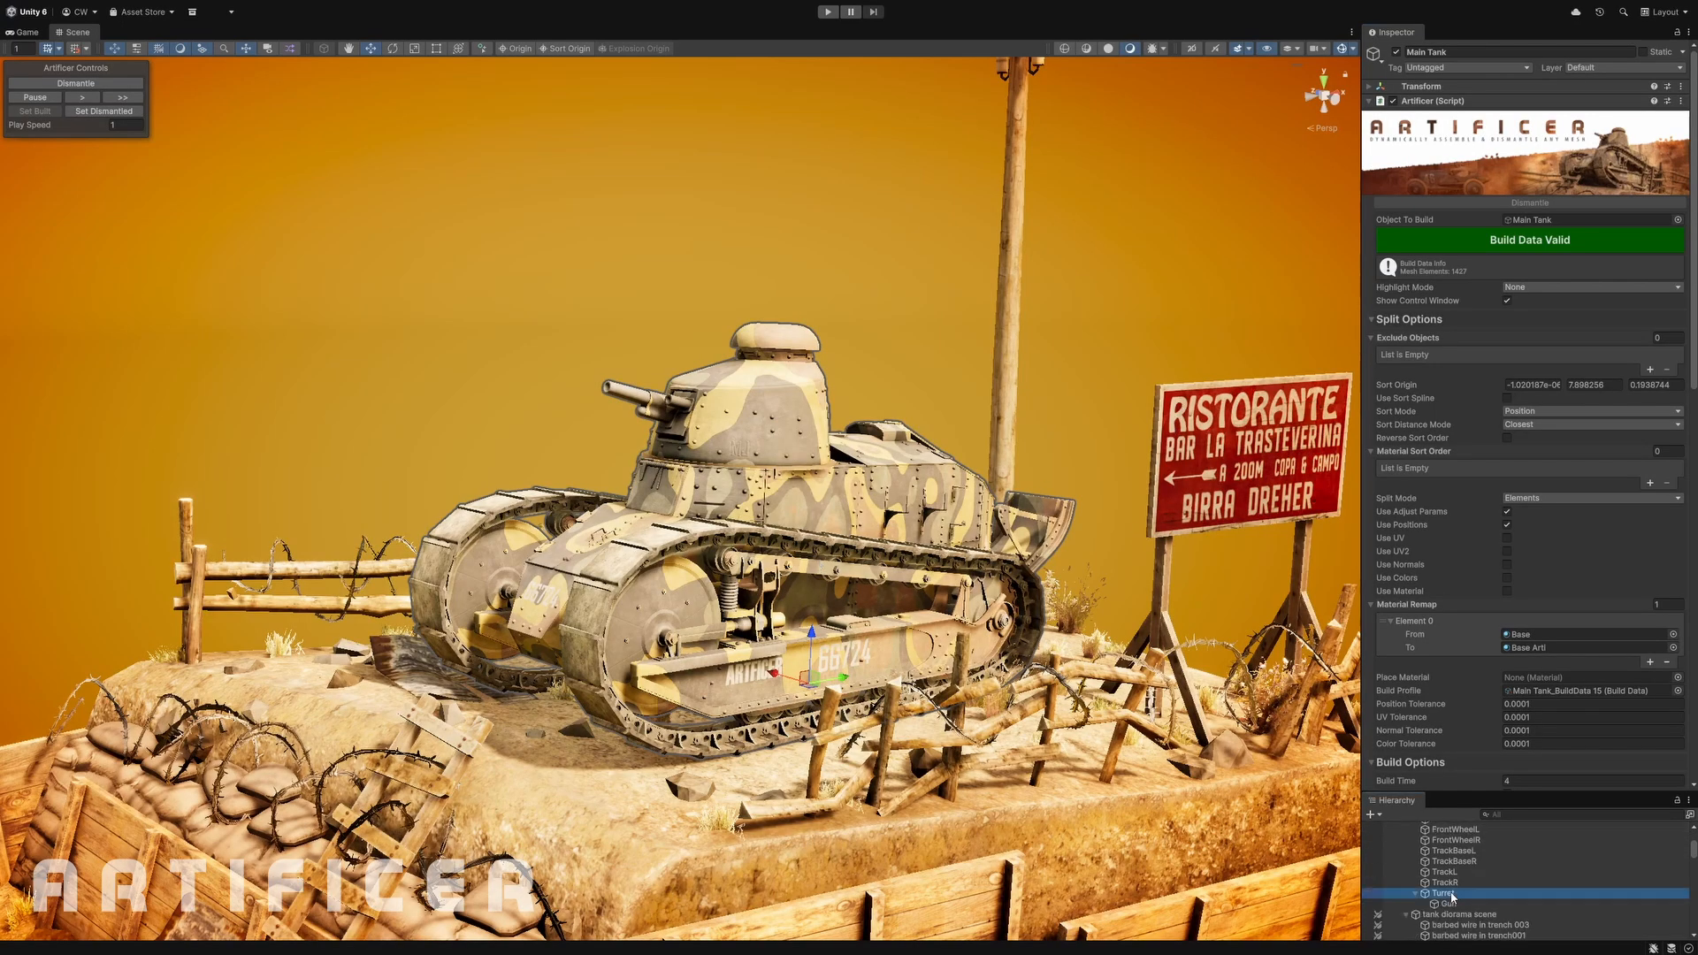
{"action": "left_click", "coordinate": [1512, 201]}
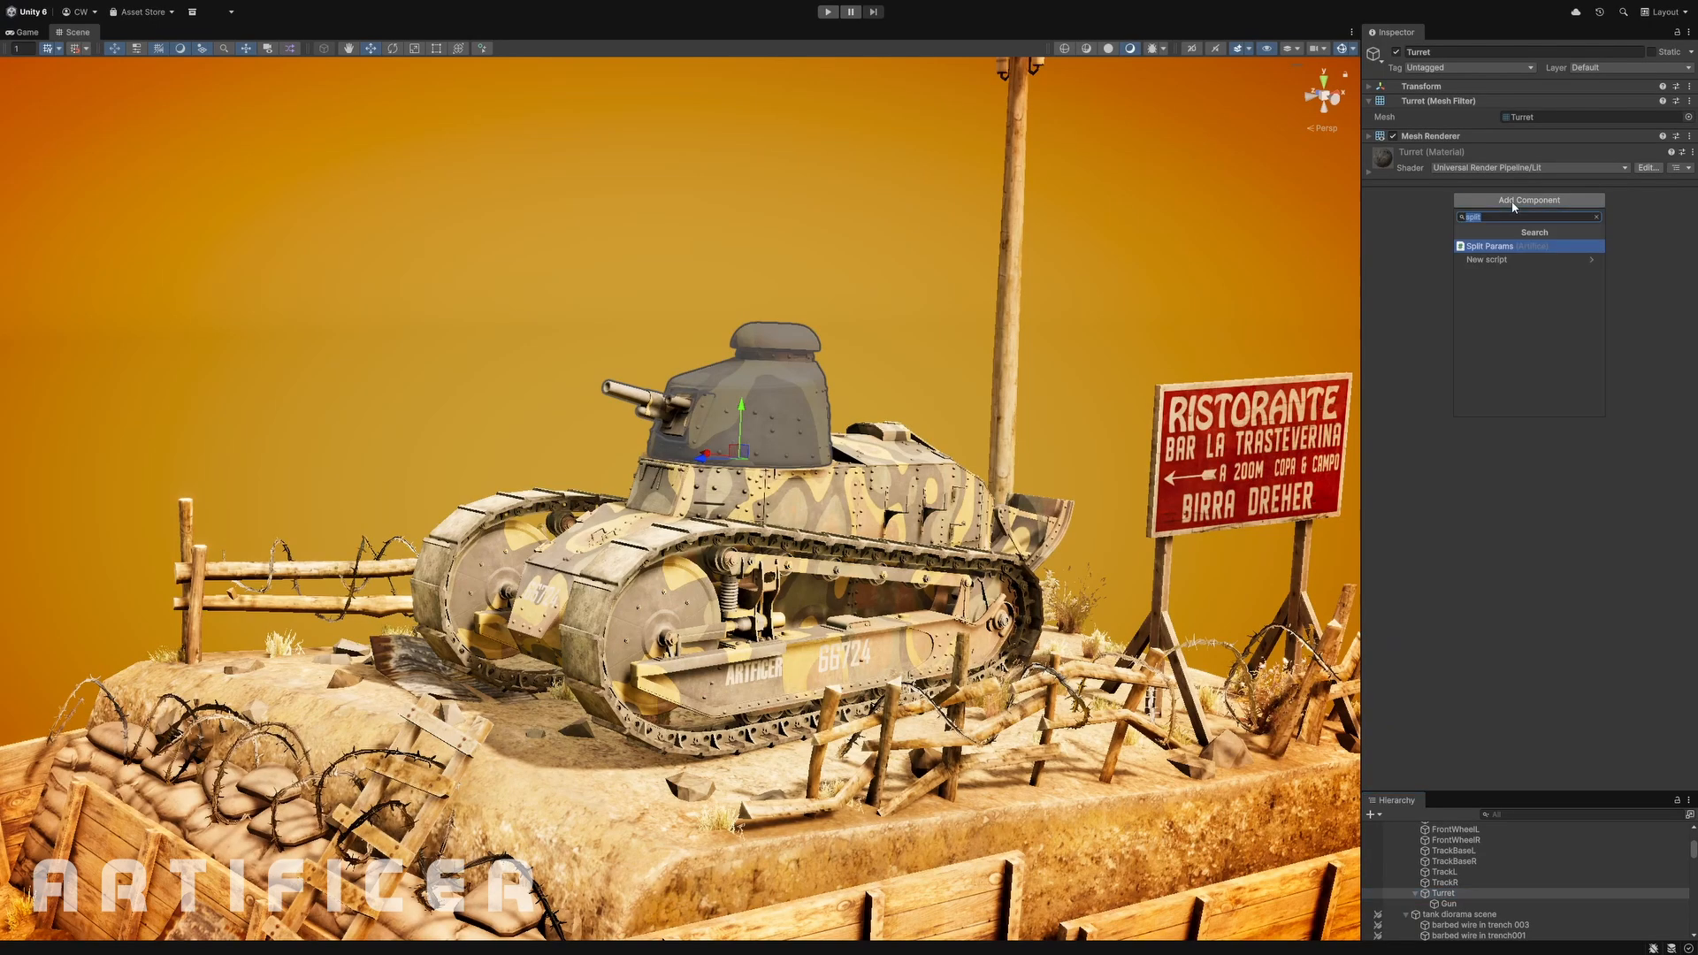
{"action": "left_click", "coordinate": [1502, 244]}
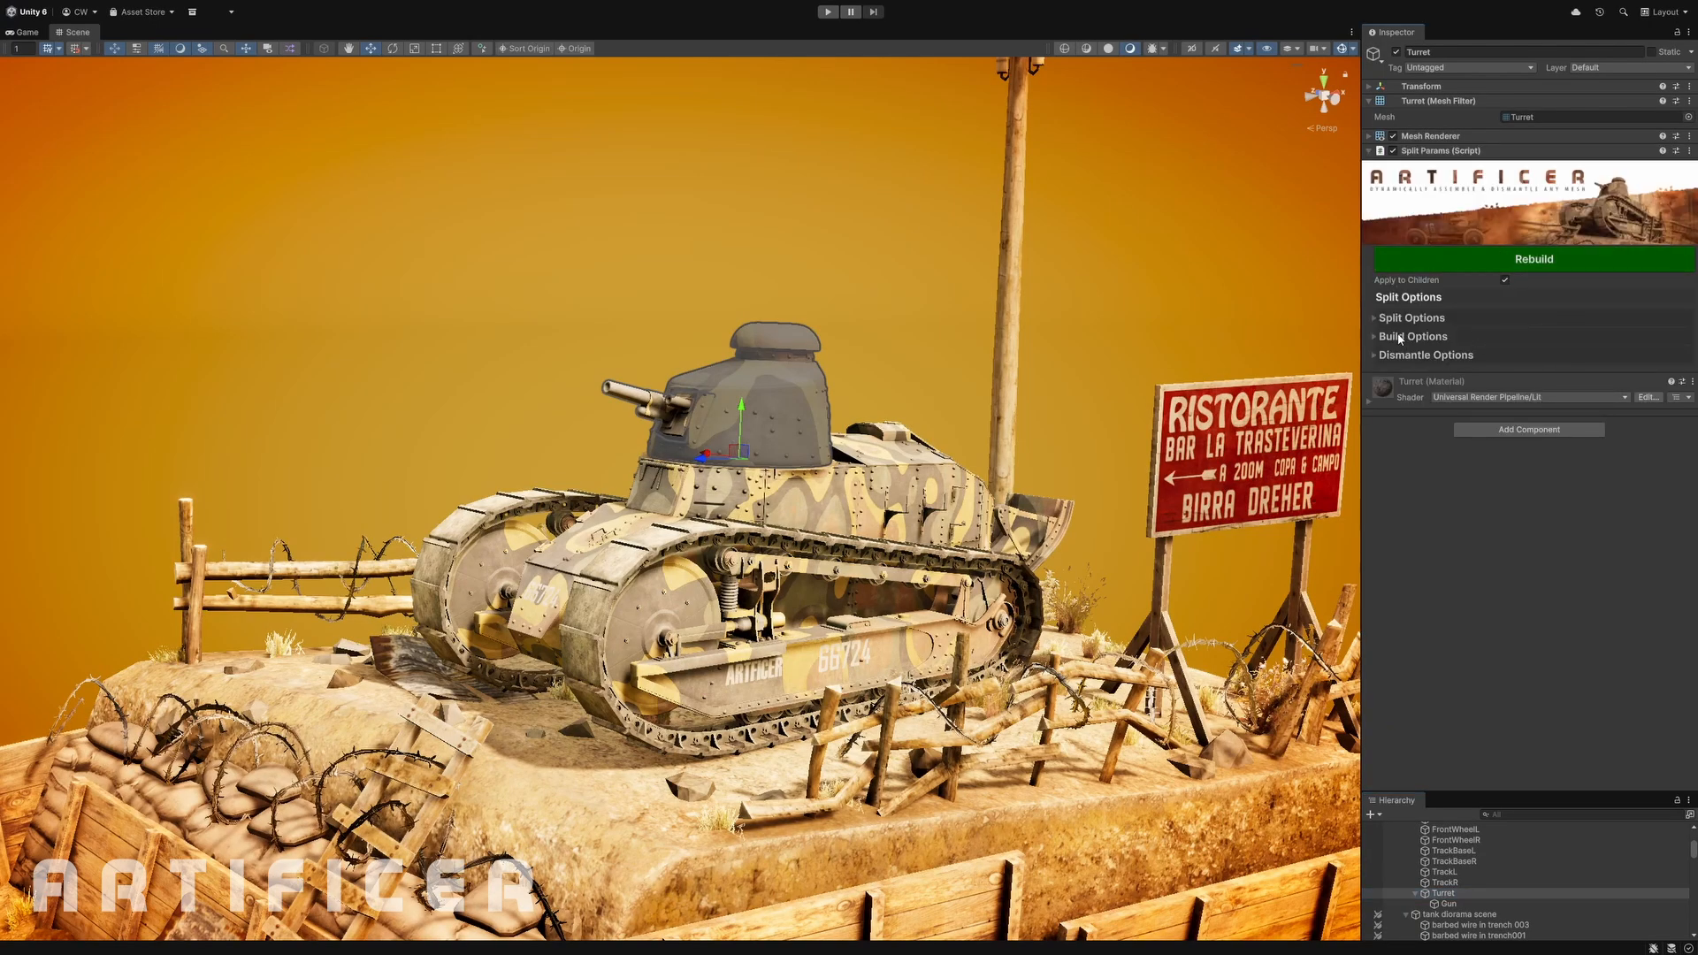
{"action": "right_click", "coordinate": [1493, 153]}
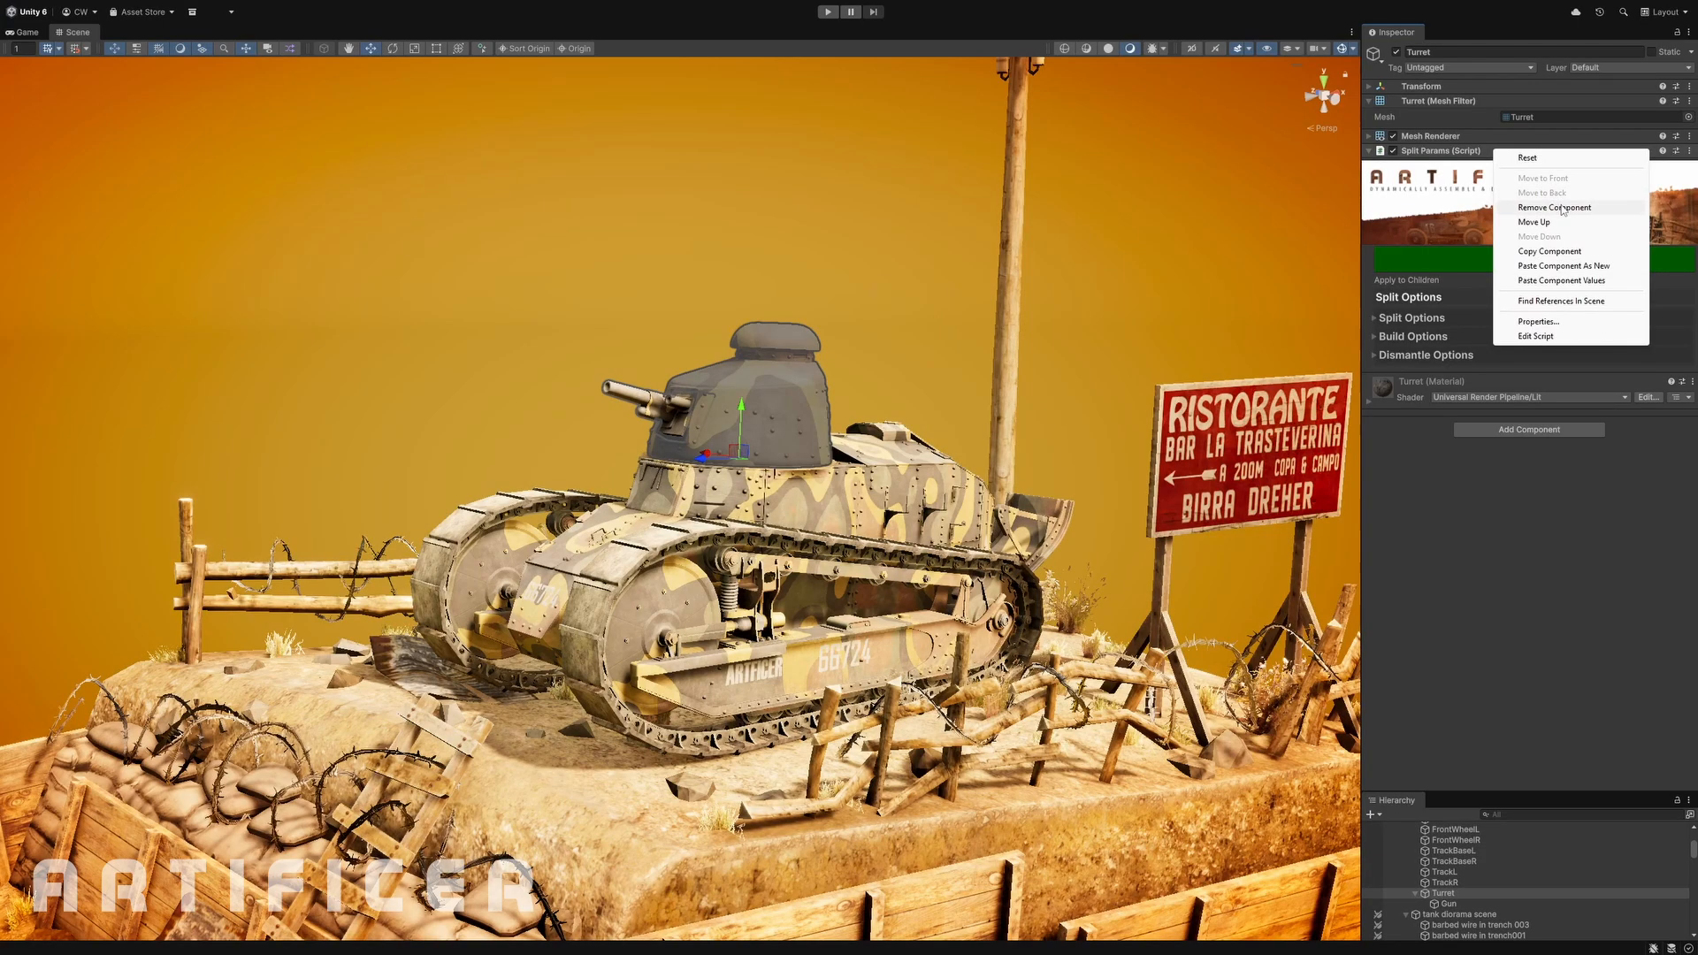
{"action": "left_click", "coordinate": [1557, 280]}
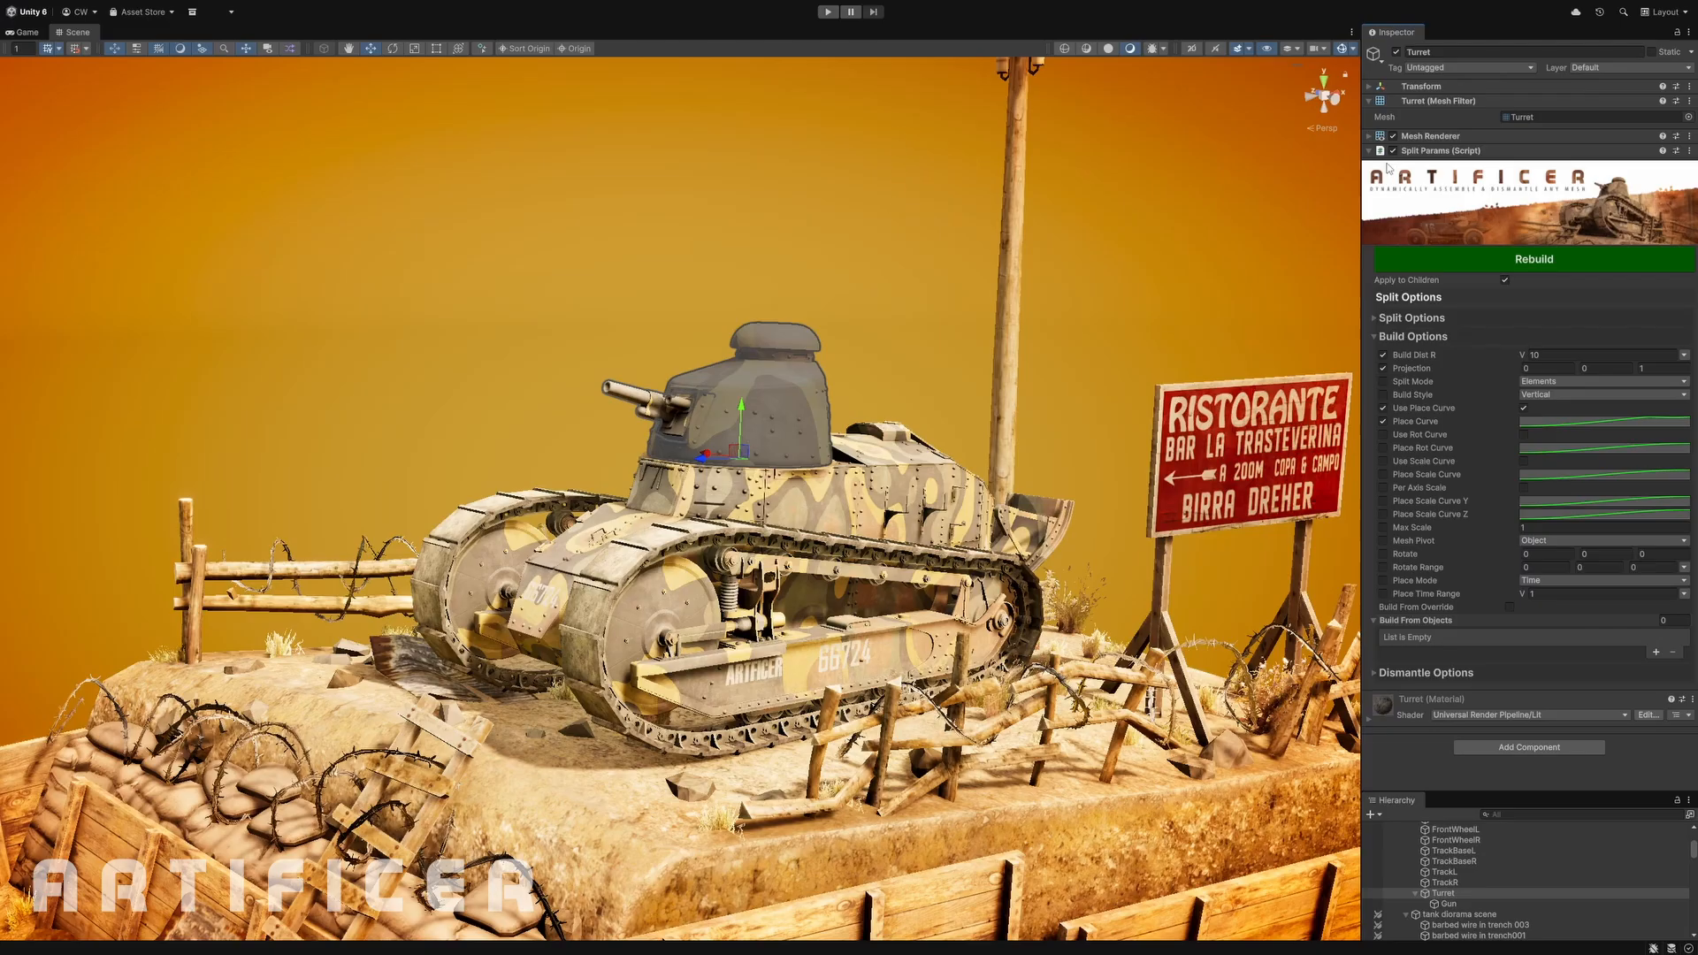
- Preview the Main Tank dismantling and reassembling in Play mode with the Turret's split parameters, and stop playback
{"action": "left_click", "coordinate": [828, 11]}
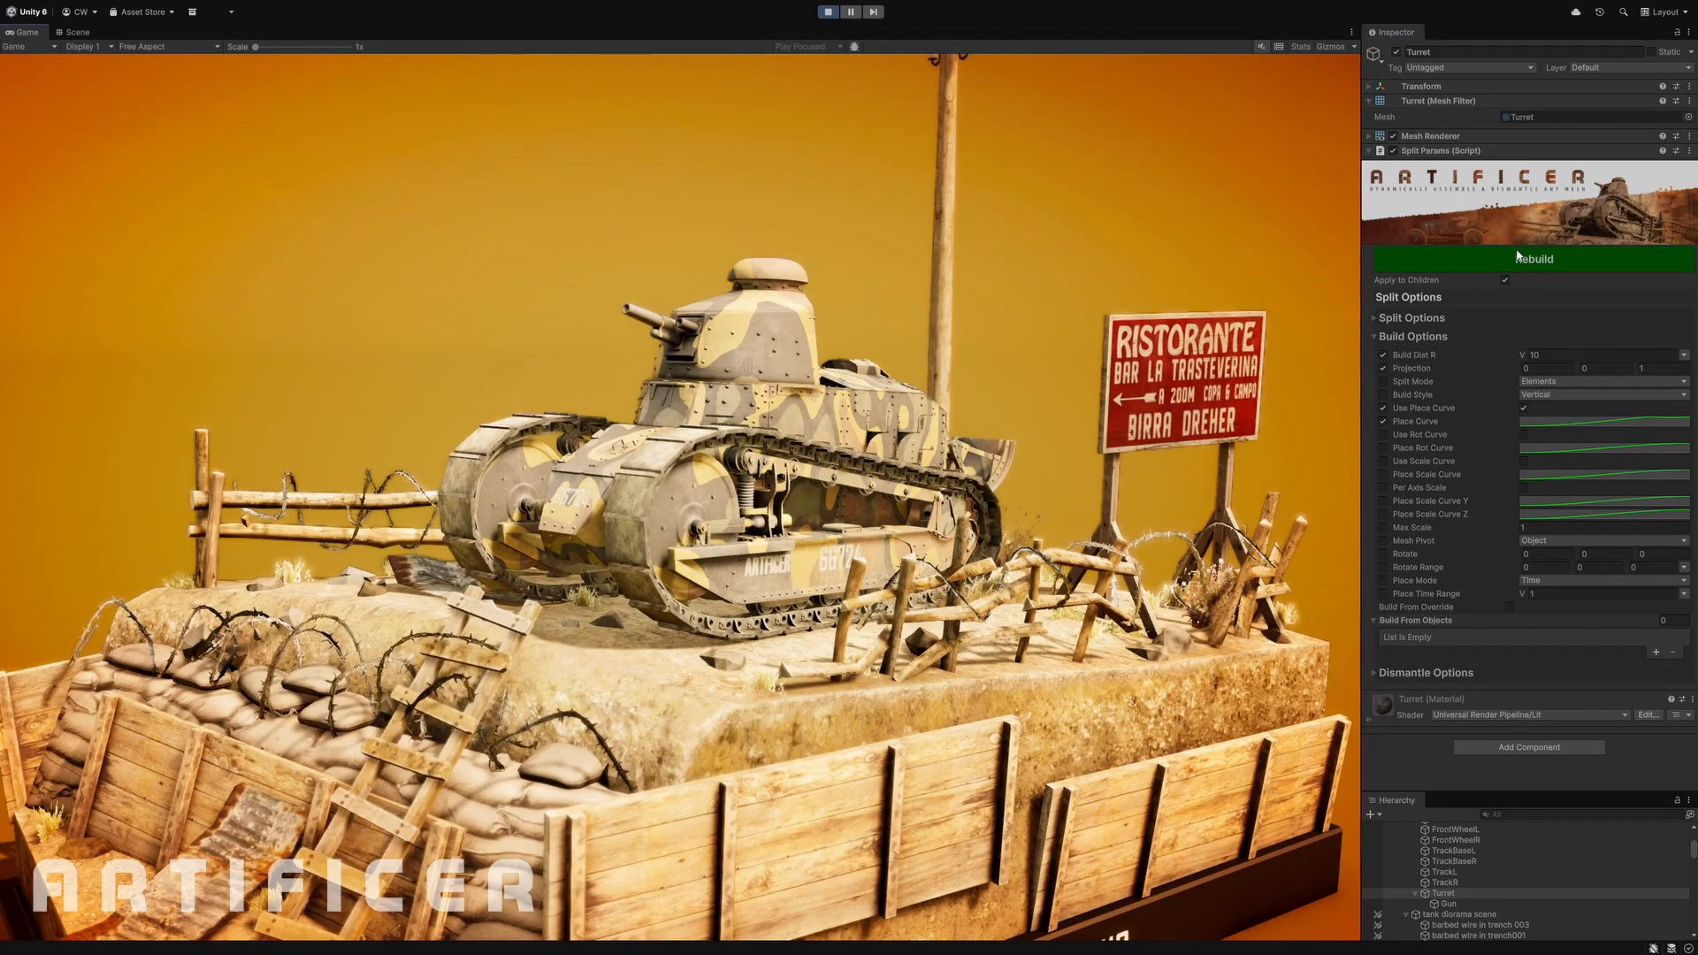
{"action": "scroll", "coordinate": [1473, 865], "scroll_direction": "up", "scroll_amount": 3}
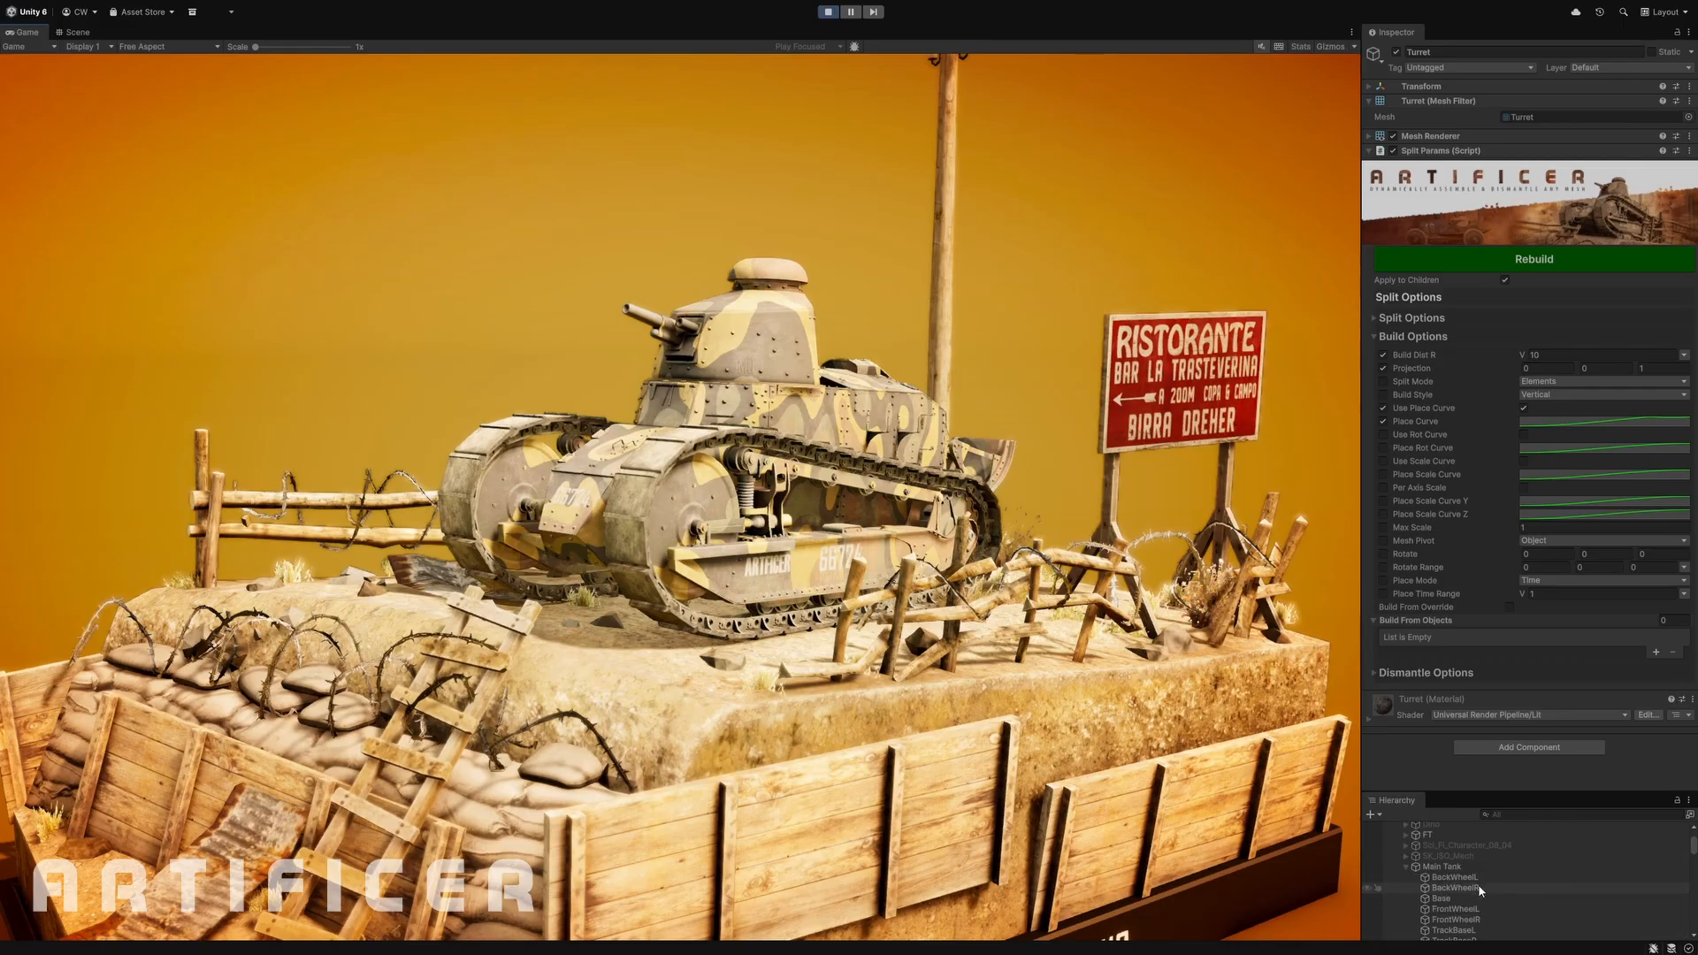
{"action": "left_click", "coordinate": [1446, 867]}
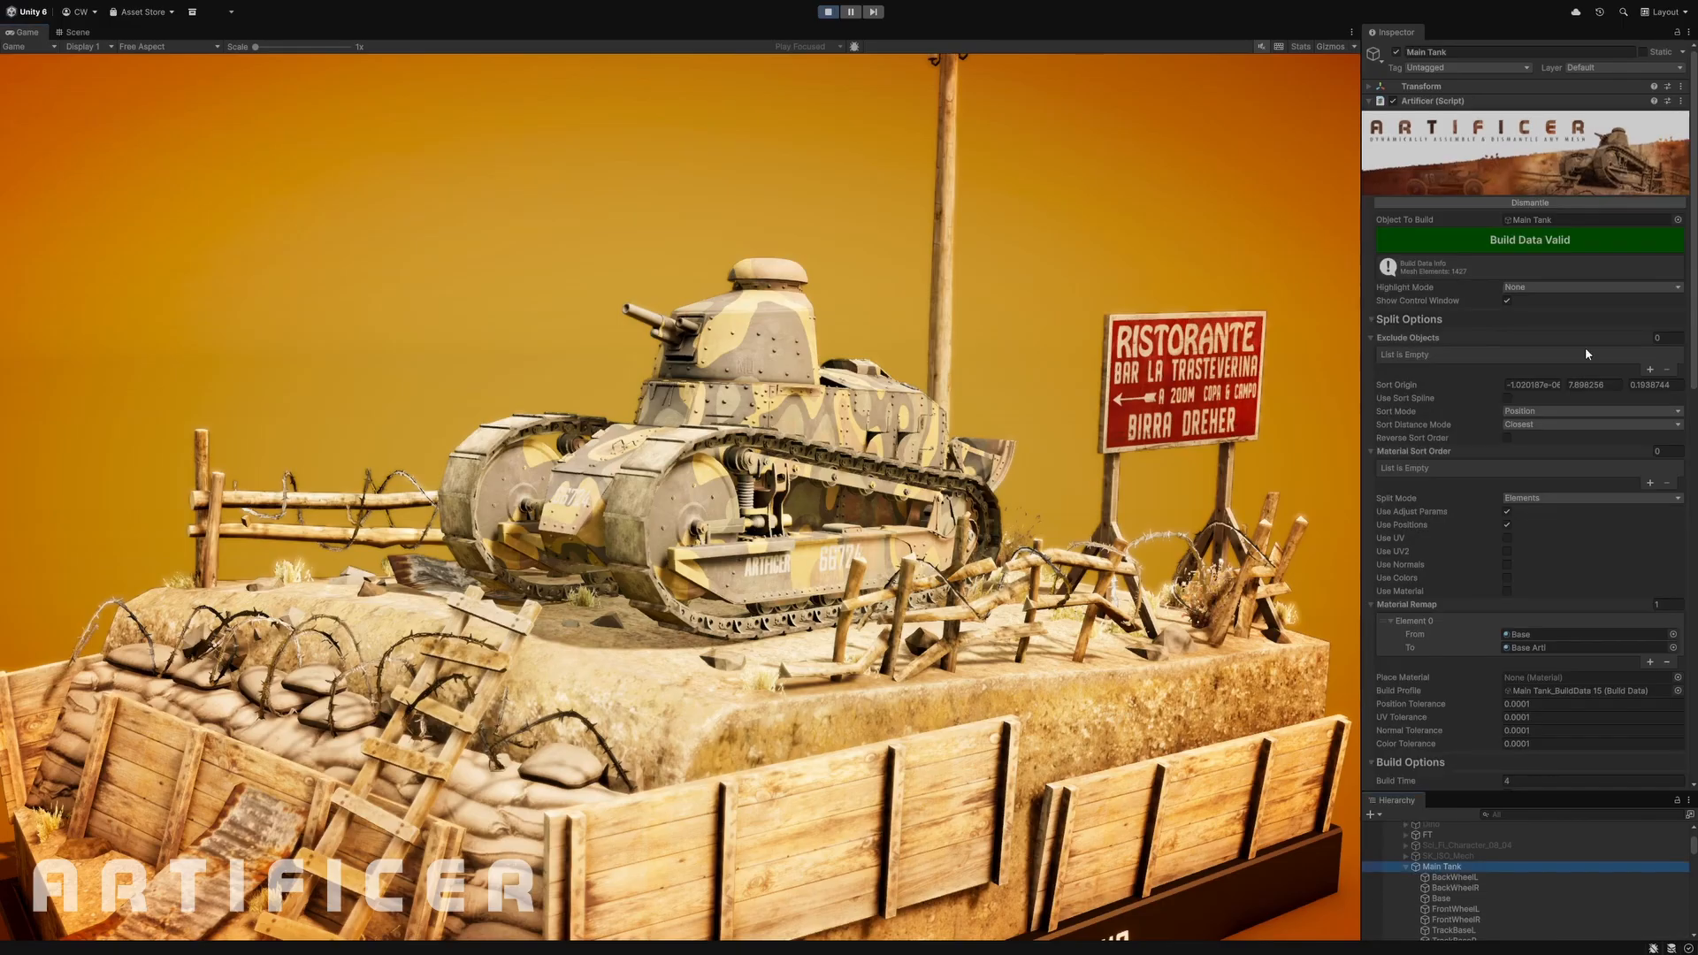
{"action": "left_click", "coordinate": [1536, 202]}
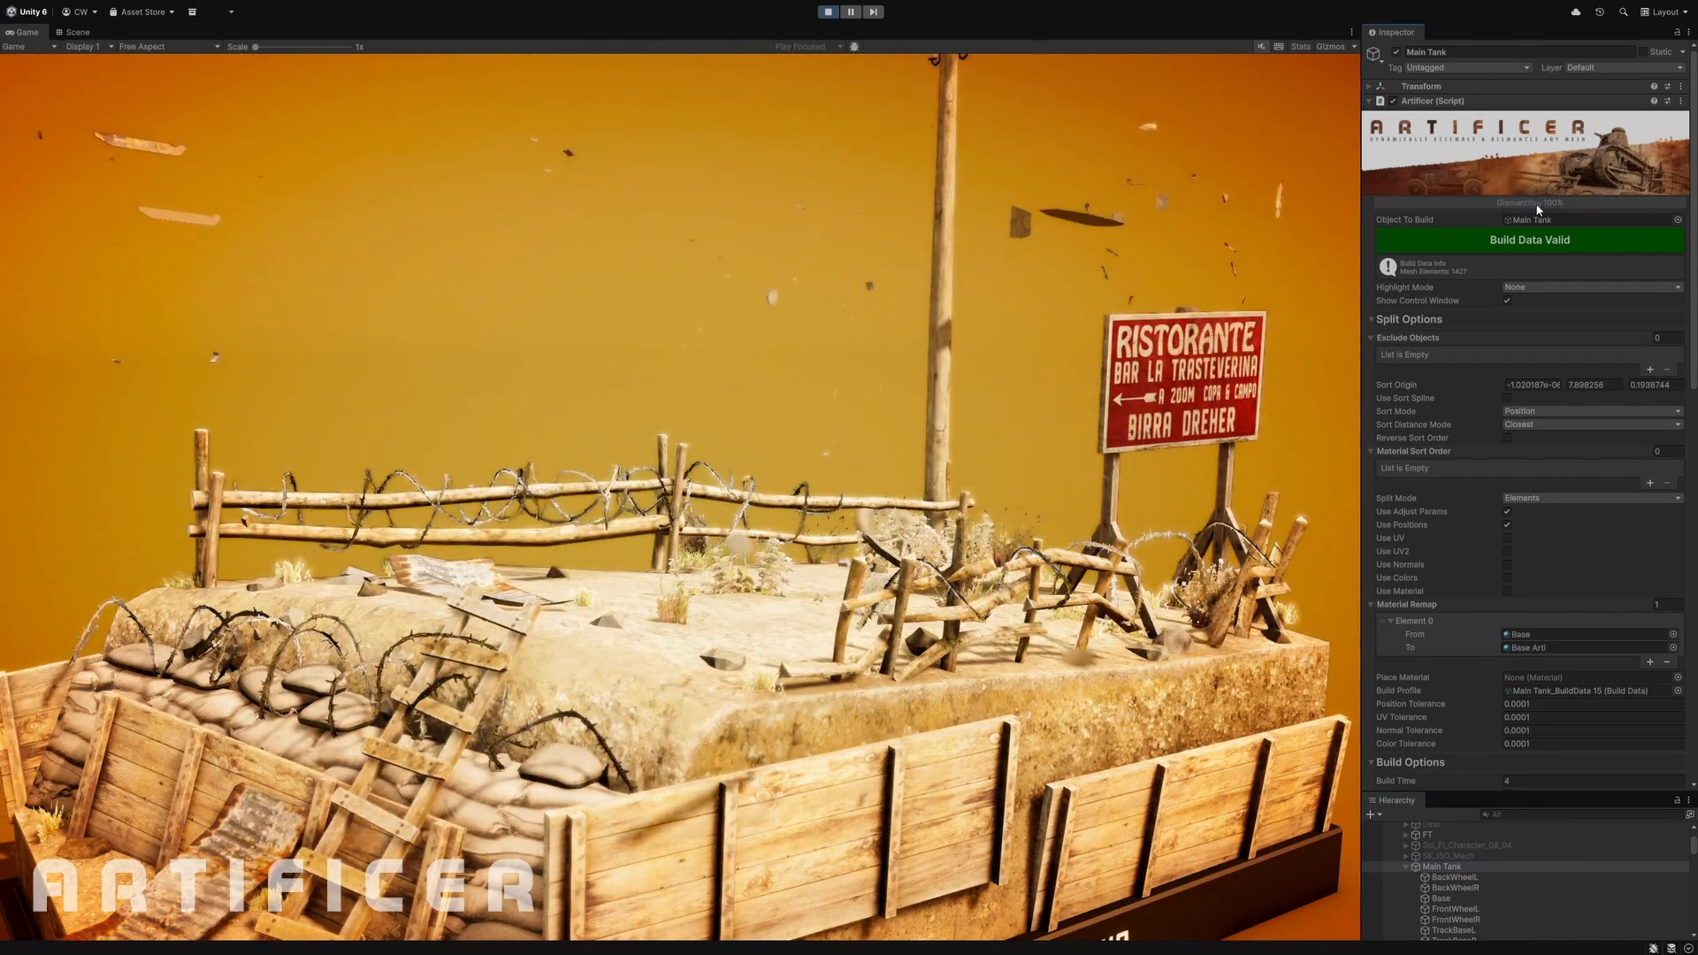
{"action": "left_click", "coordinate": [1522, 205]}
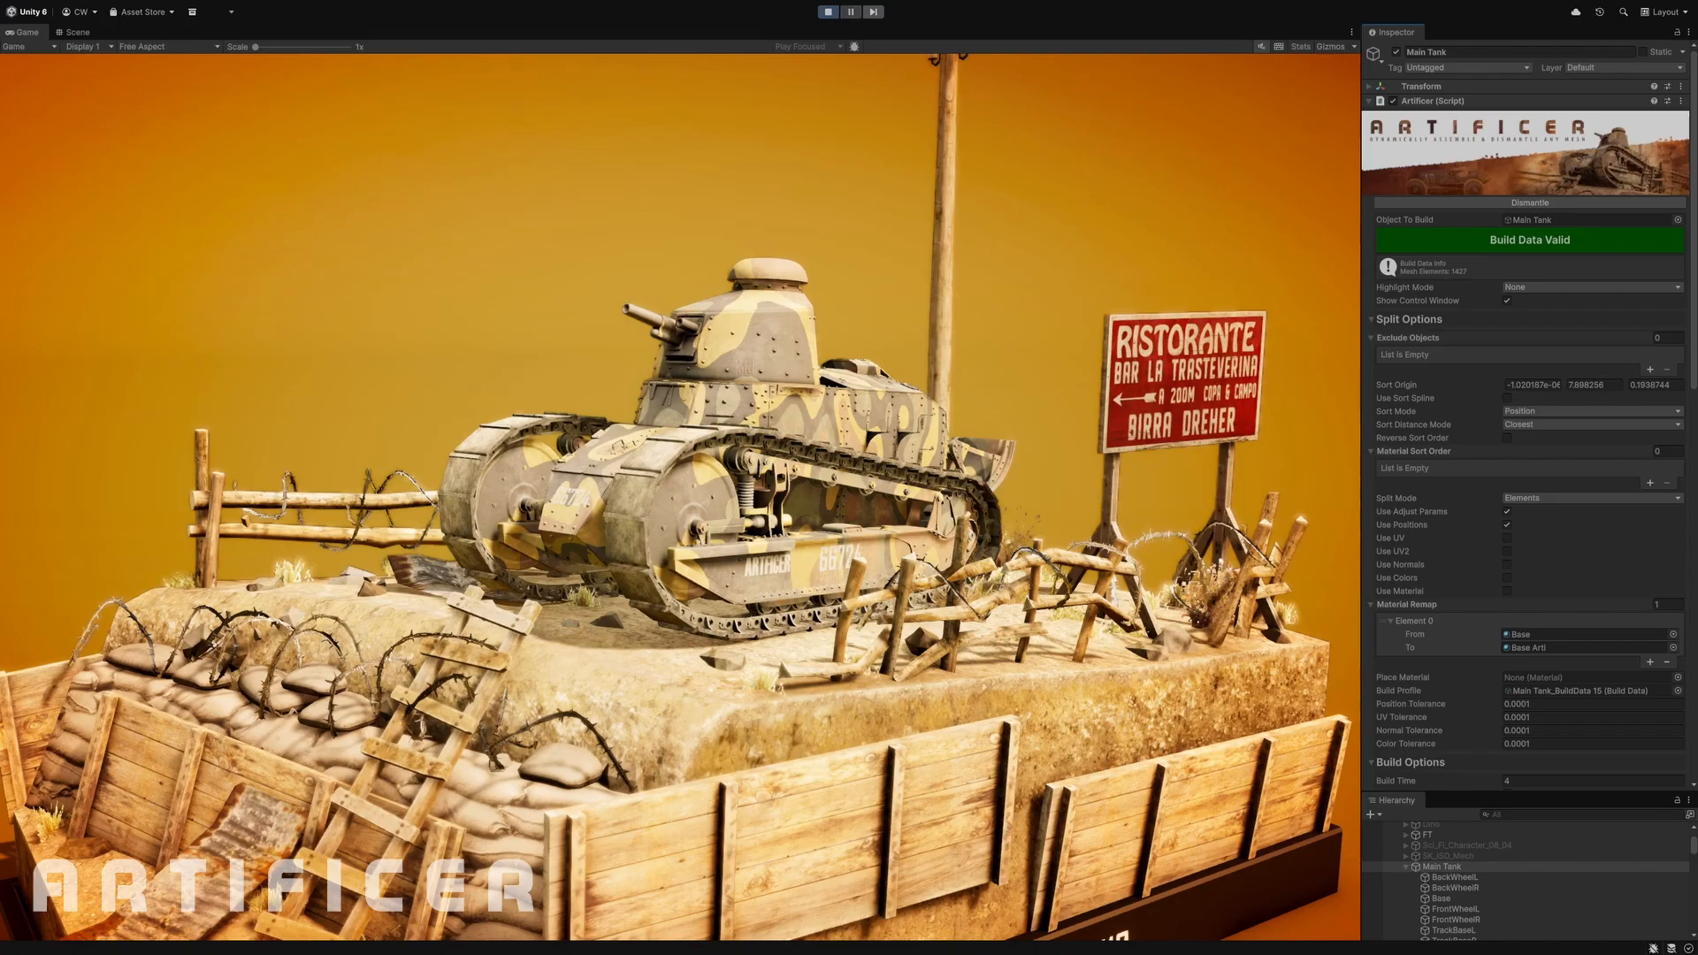
{"action": "key", "text": "ctrl+p"}
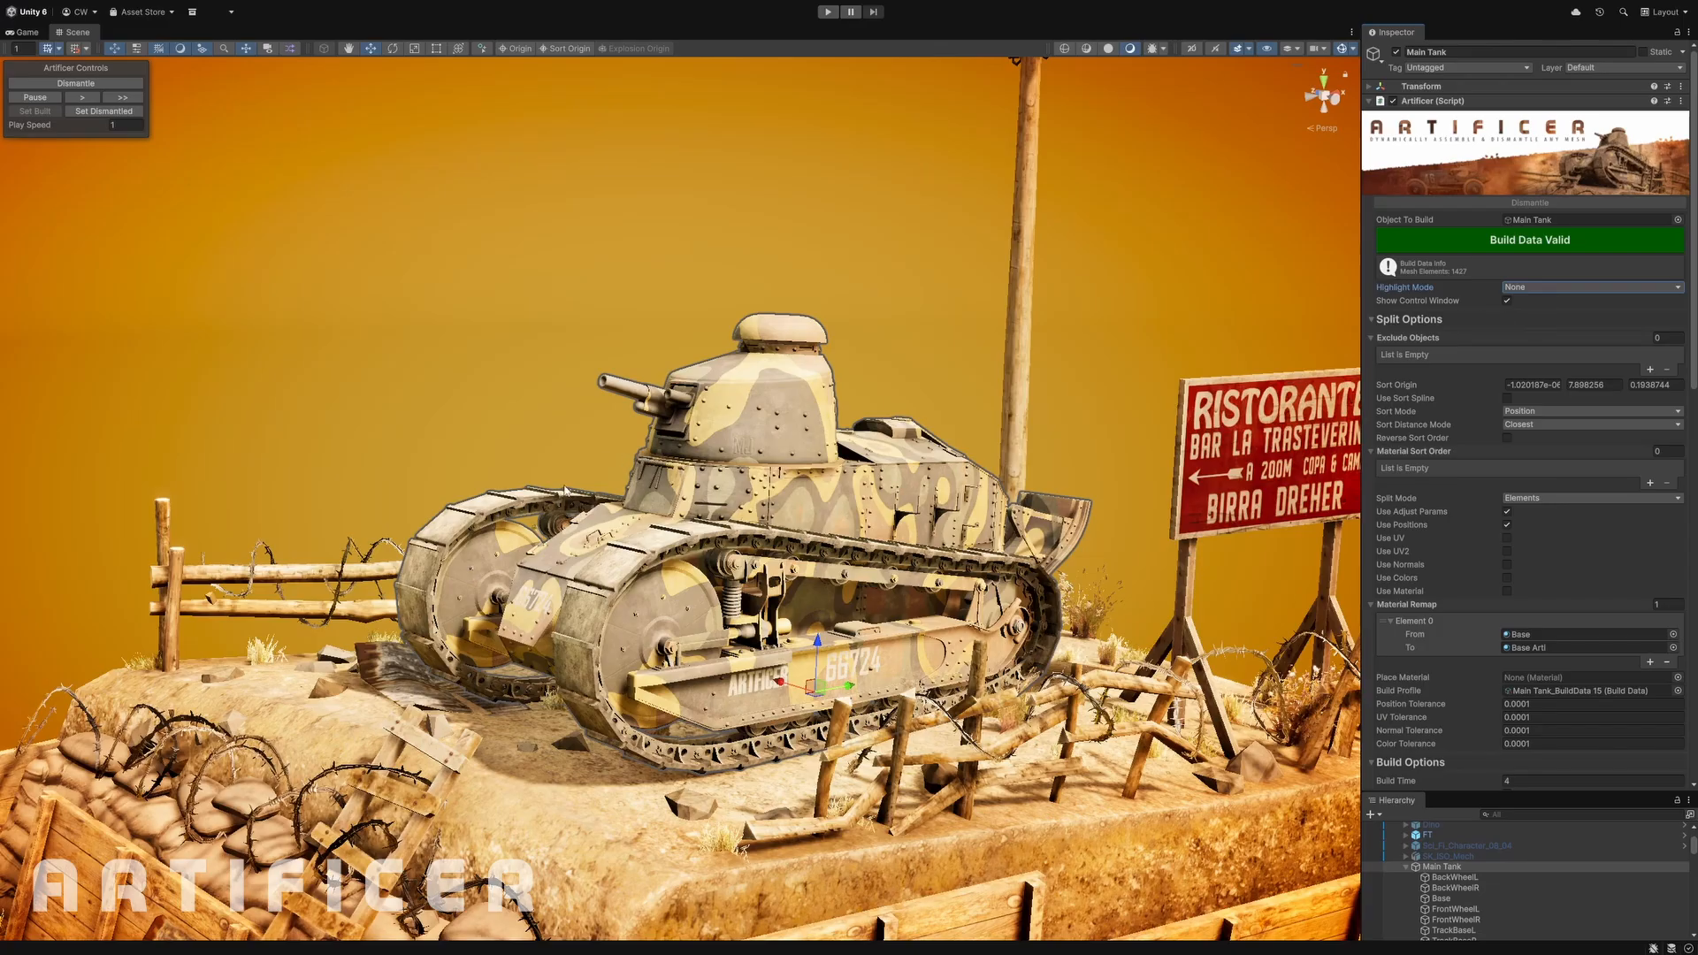
- Set the Main Tank's Highlight Mode to Single and scrub the Highlight value from element 1345 to a turret element
{"action": "left_click", "coordinate": [1529, 288]}
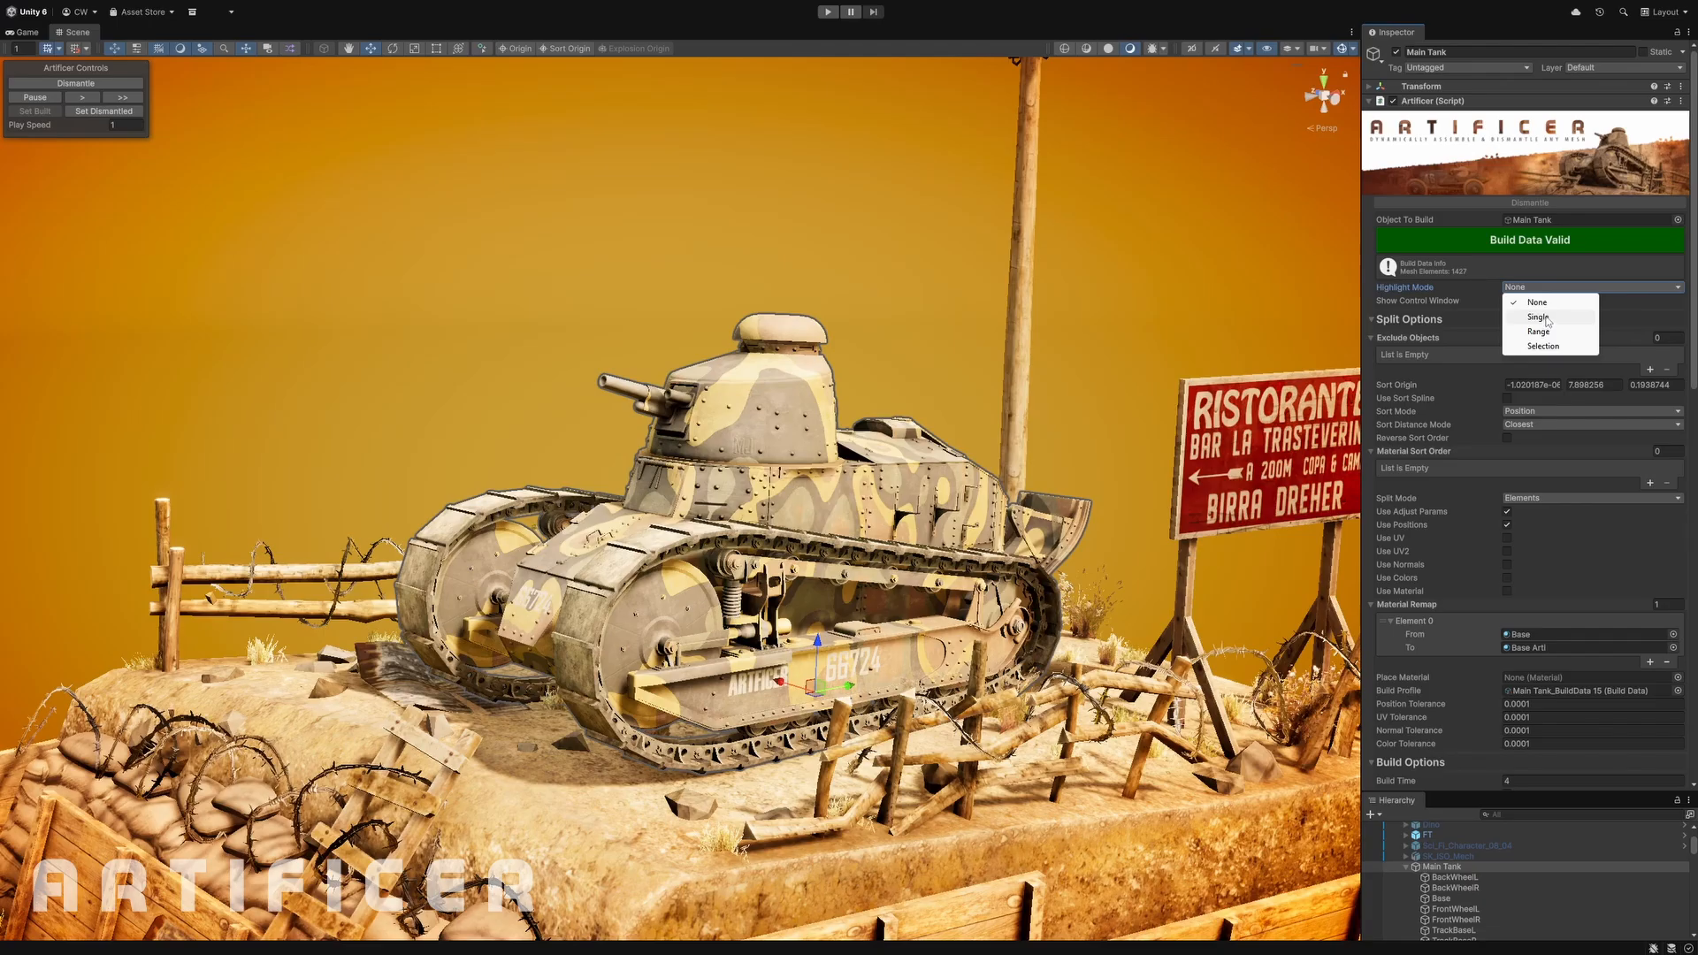
{"action": "left_click", "coordinate": [1547, 321]}
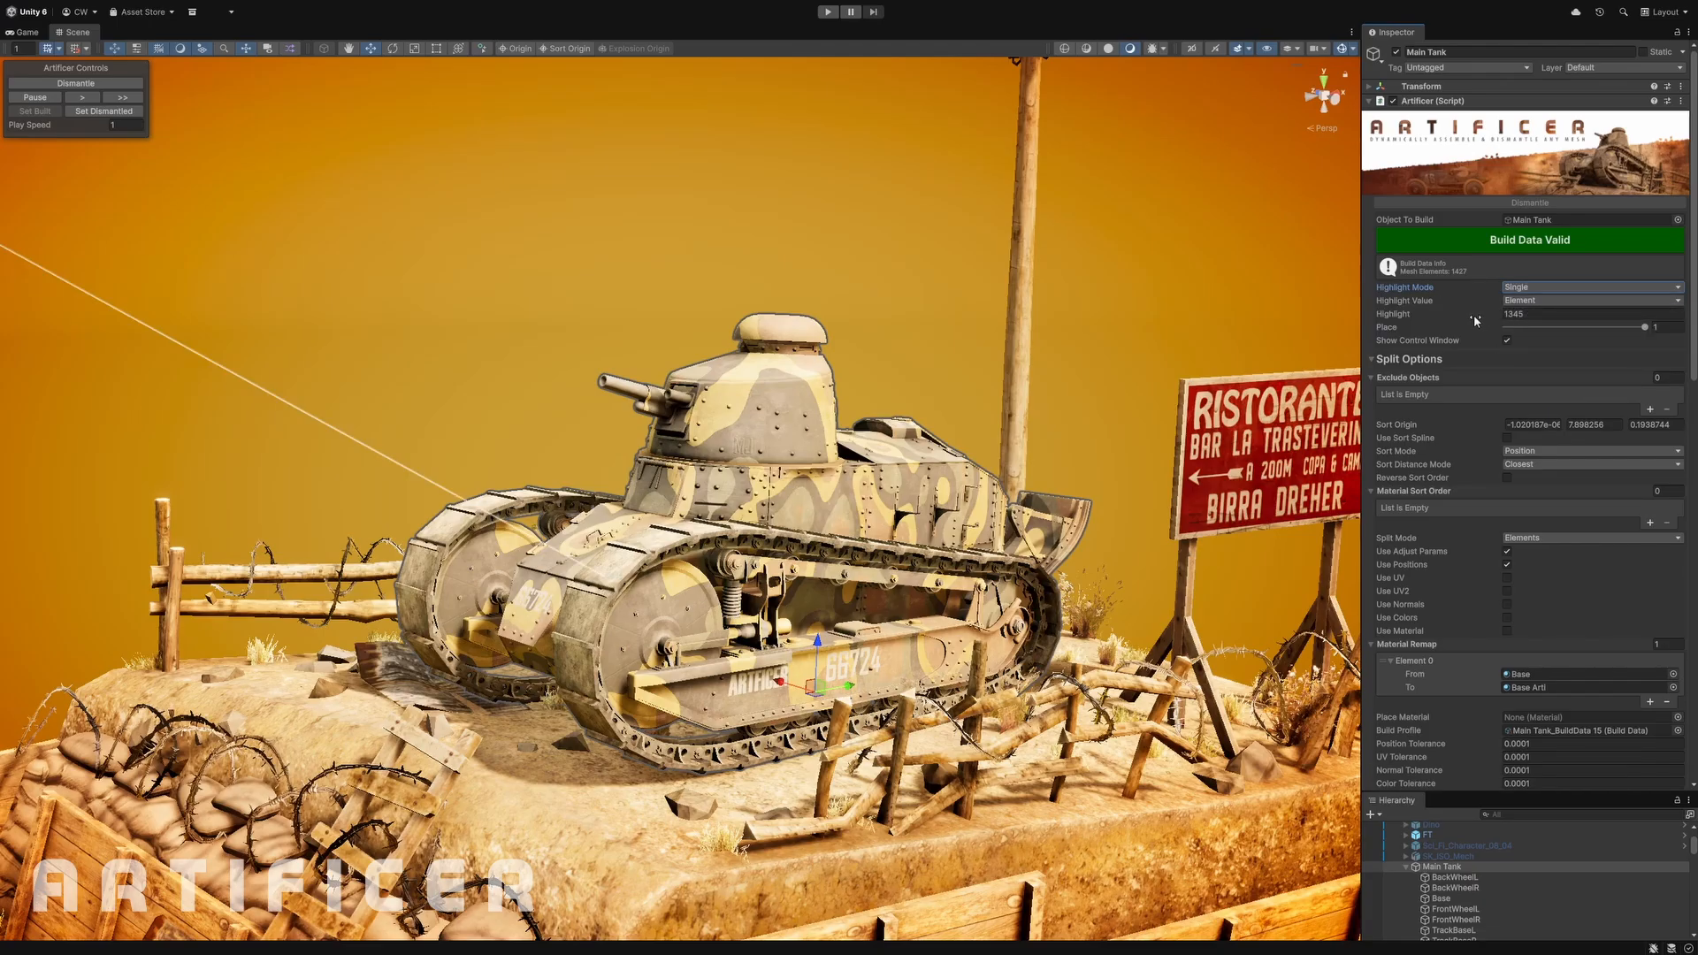
{"action": "right_click_drag", "start_coordinate": [865, 497], "coordinate": [509, 508], "text": "alt"}
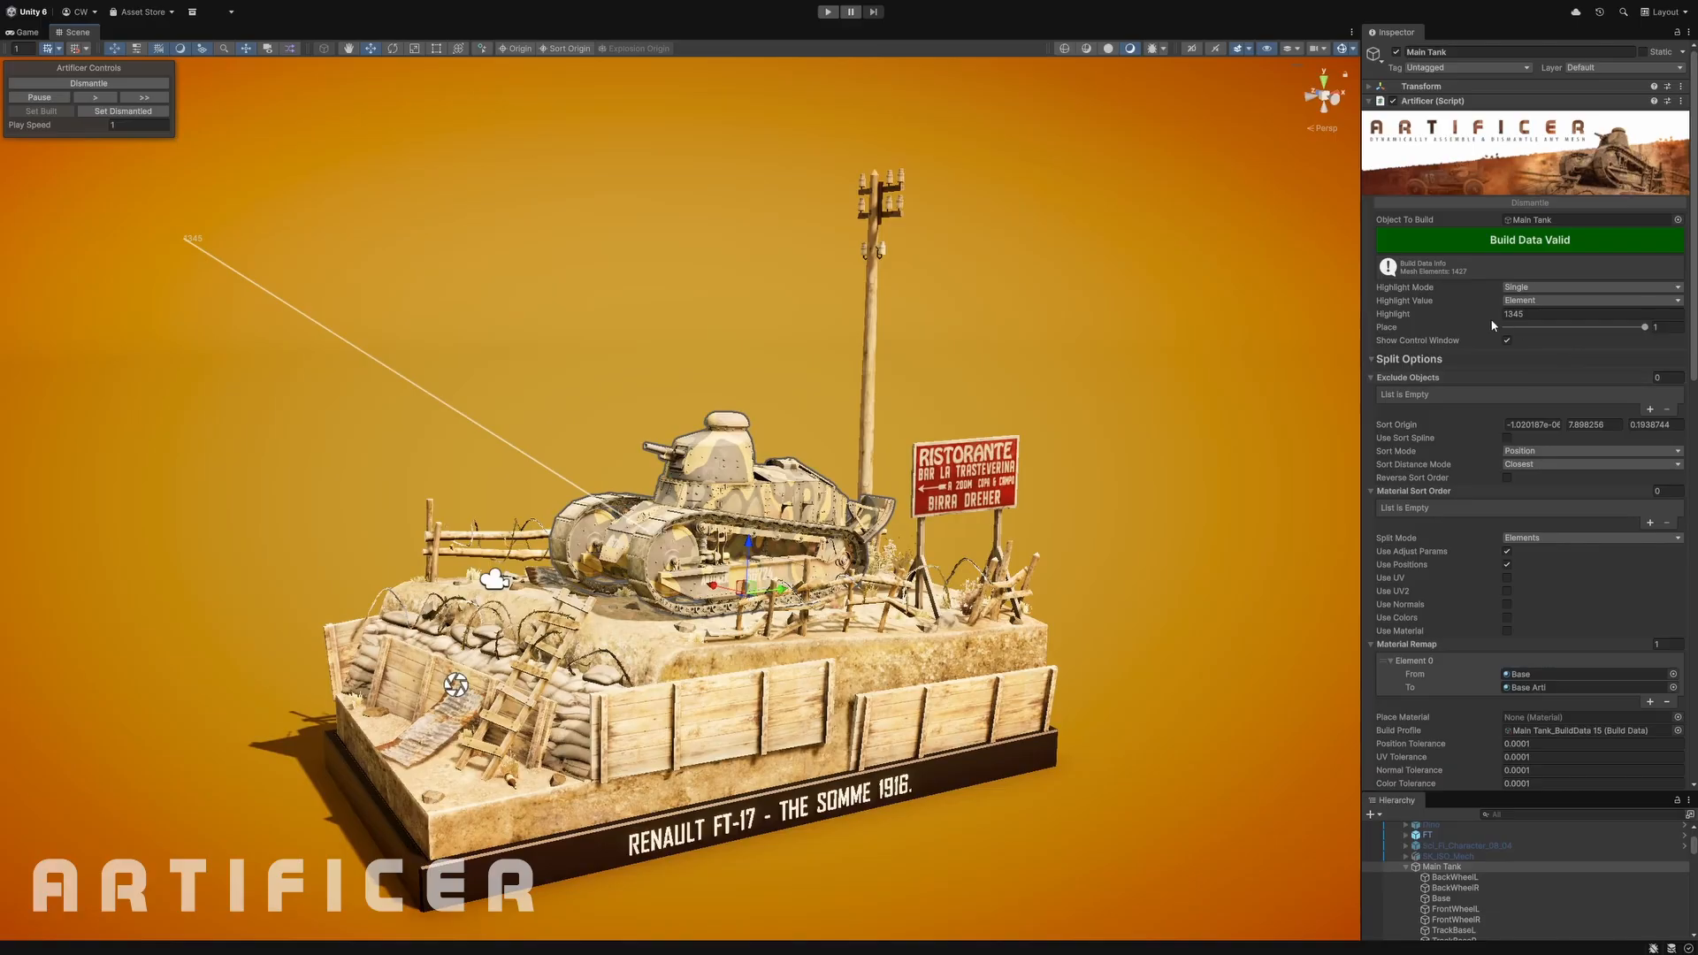
{"action": "mouse_move", "coordinate": [1474, 314]}
{"action": "left_mouse_down"}
{"action": "mouse_move", "coordinate": [1515, 319]}
{"action": "mouse_move", "coordinate": [1477, 313]}
{"action": "left_mouse_up"}
- Set Highlight Mode to Range, shift the highlighted range to elements 340-403, and check the Highlight Value options
{"action": "left_click", "coordinate": [1519, 289]}
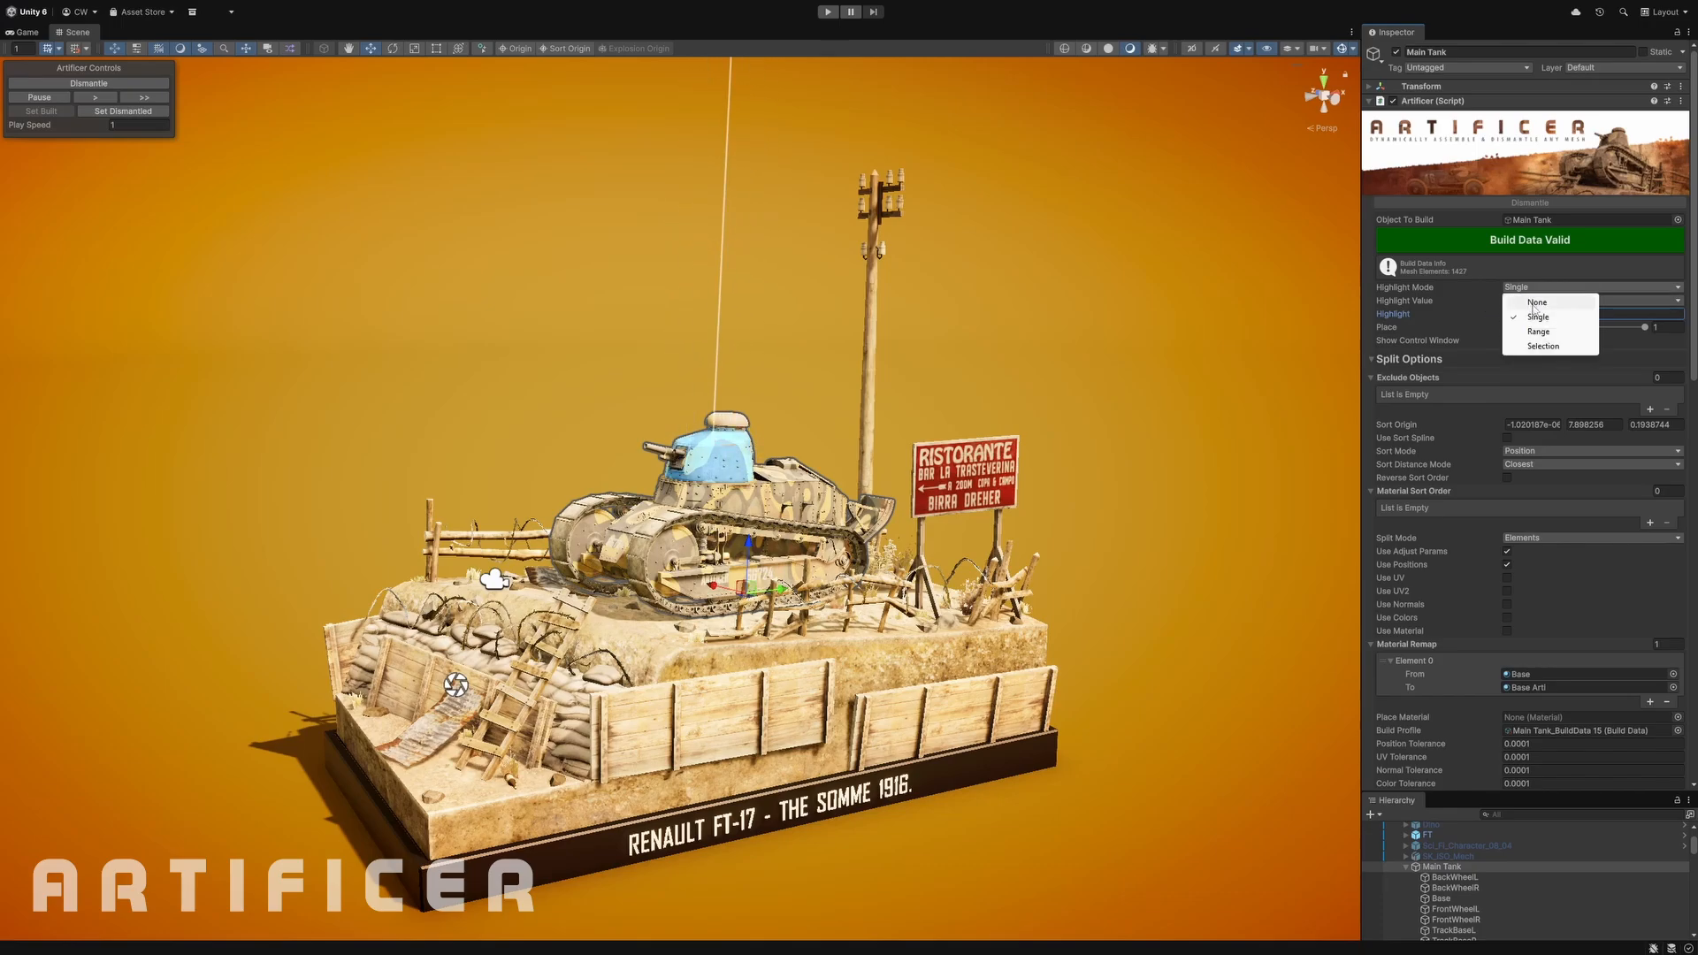
{"action": "left_click", "coordinate": [1536, 335]}
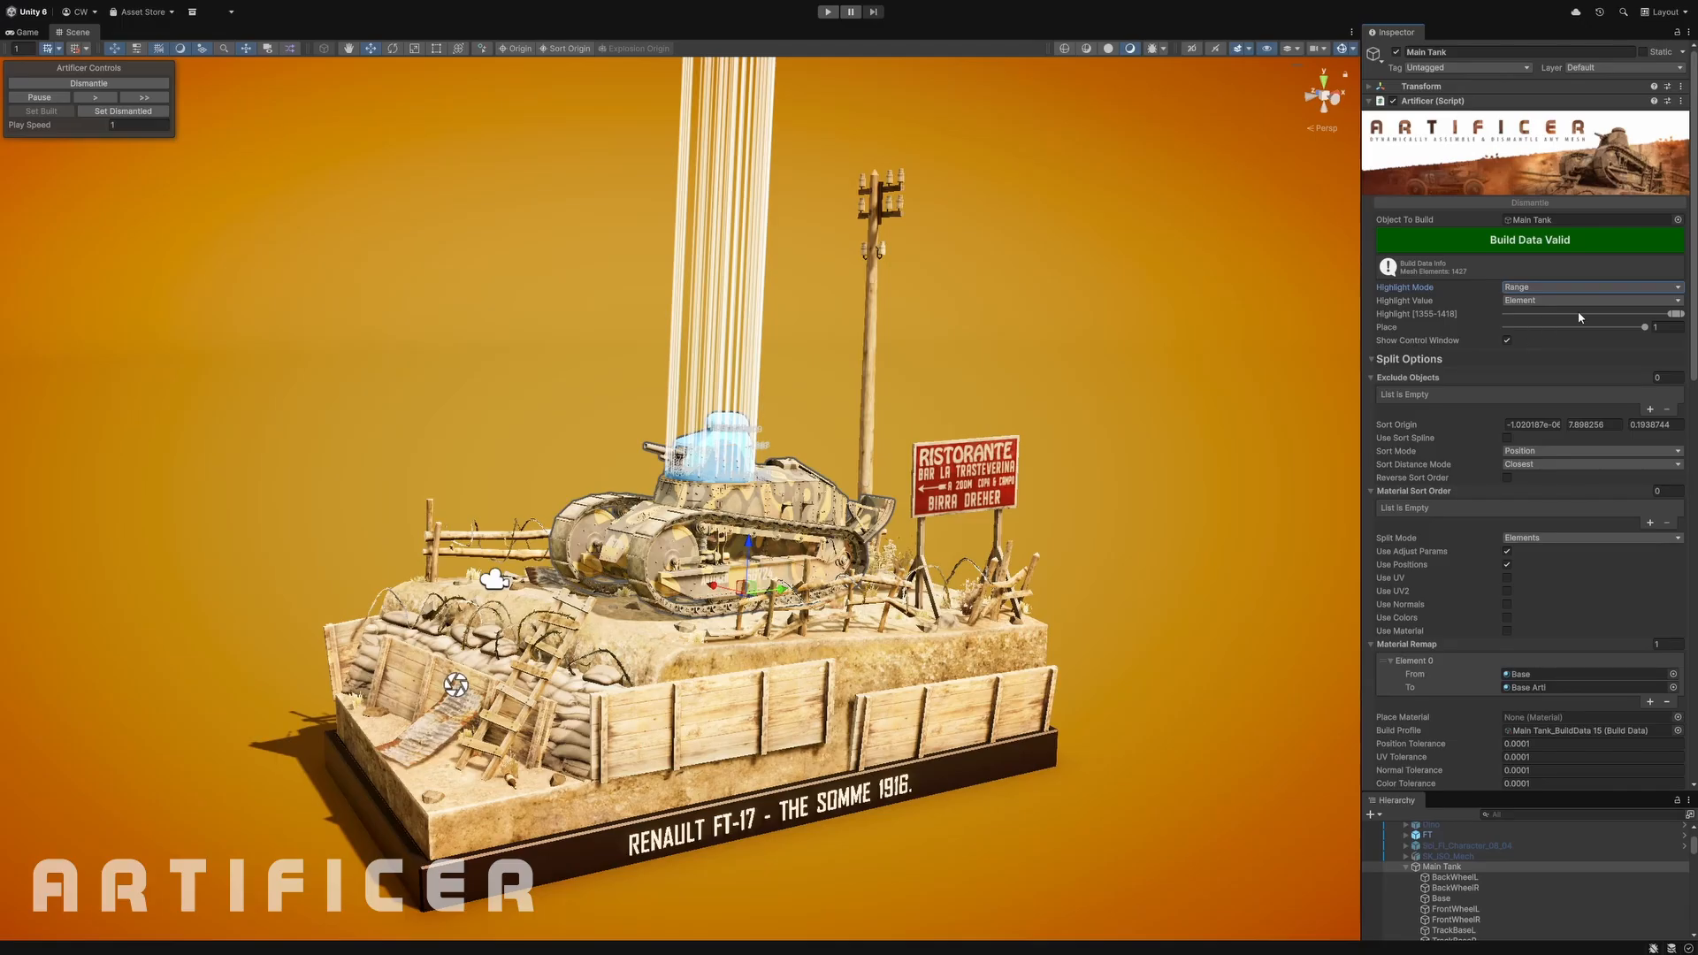
{"action": "left_click_drag", "start_coordinate": [1676, 315], "coordinate": [1545, 306]}
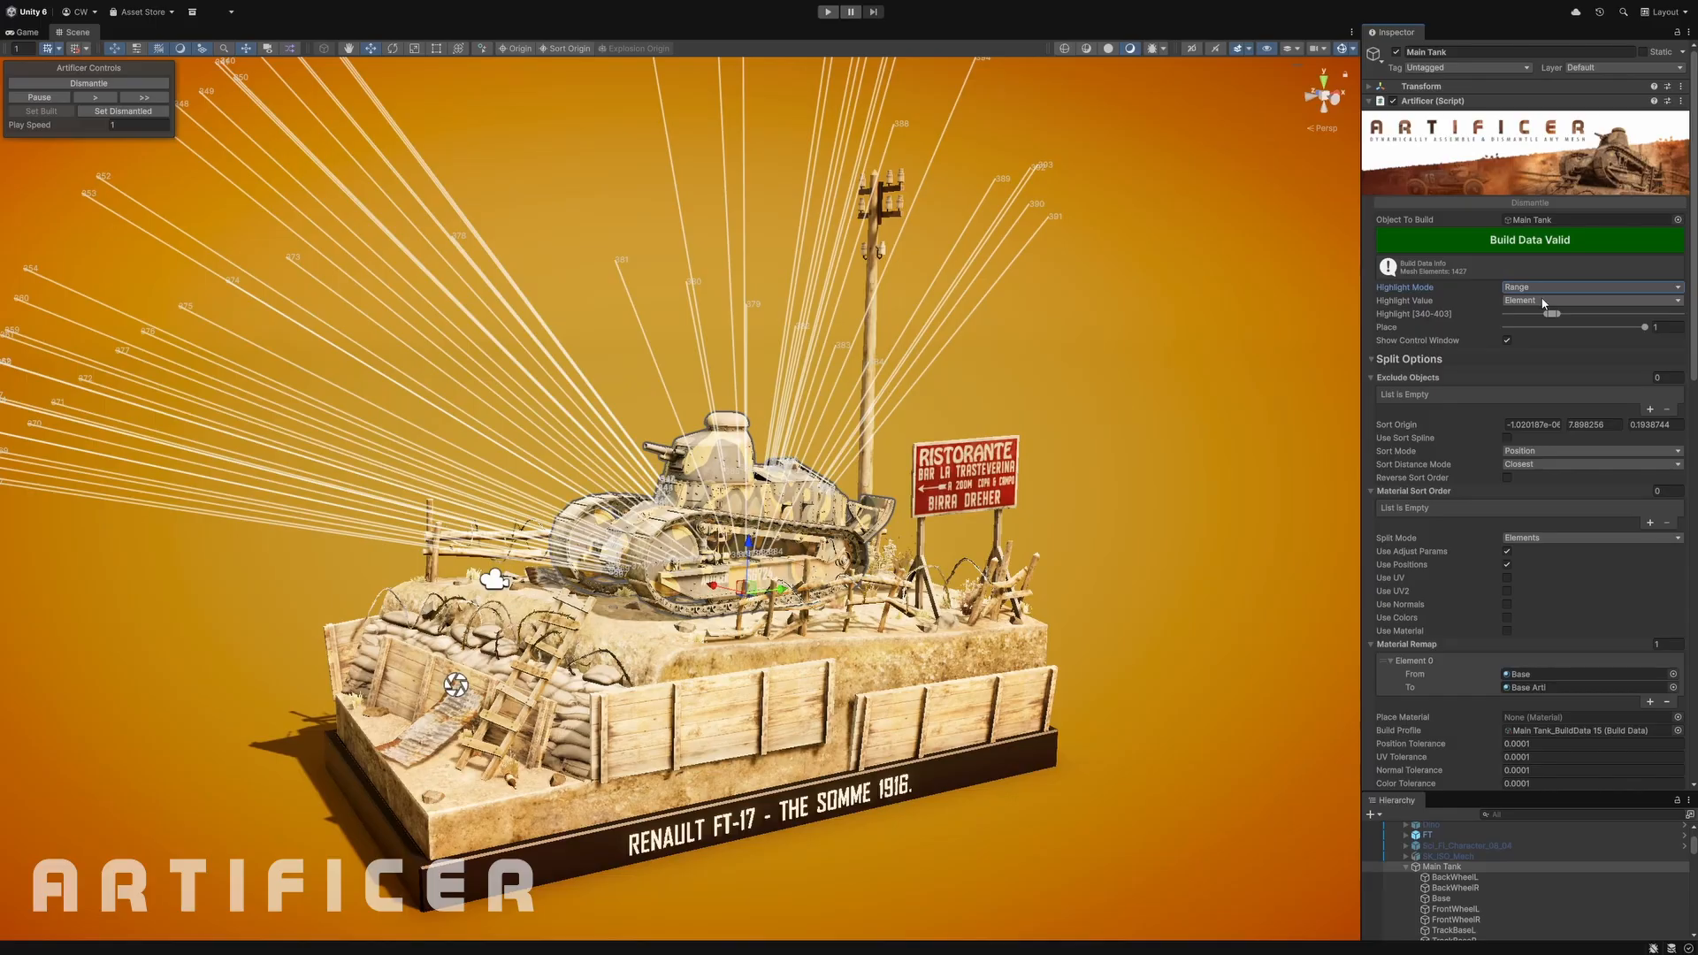
{"action": "left_click", "coordinate": [1544, 303]}
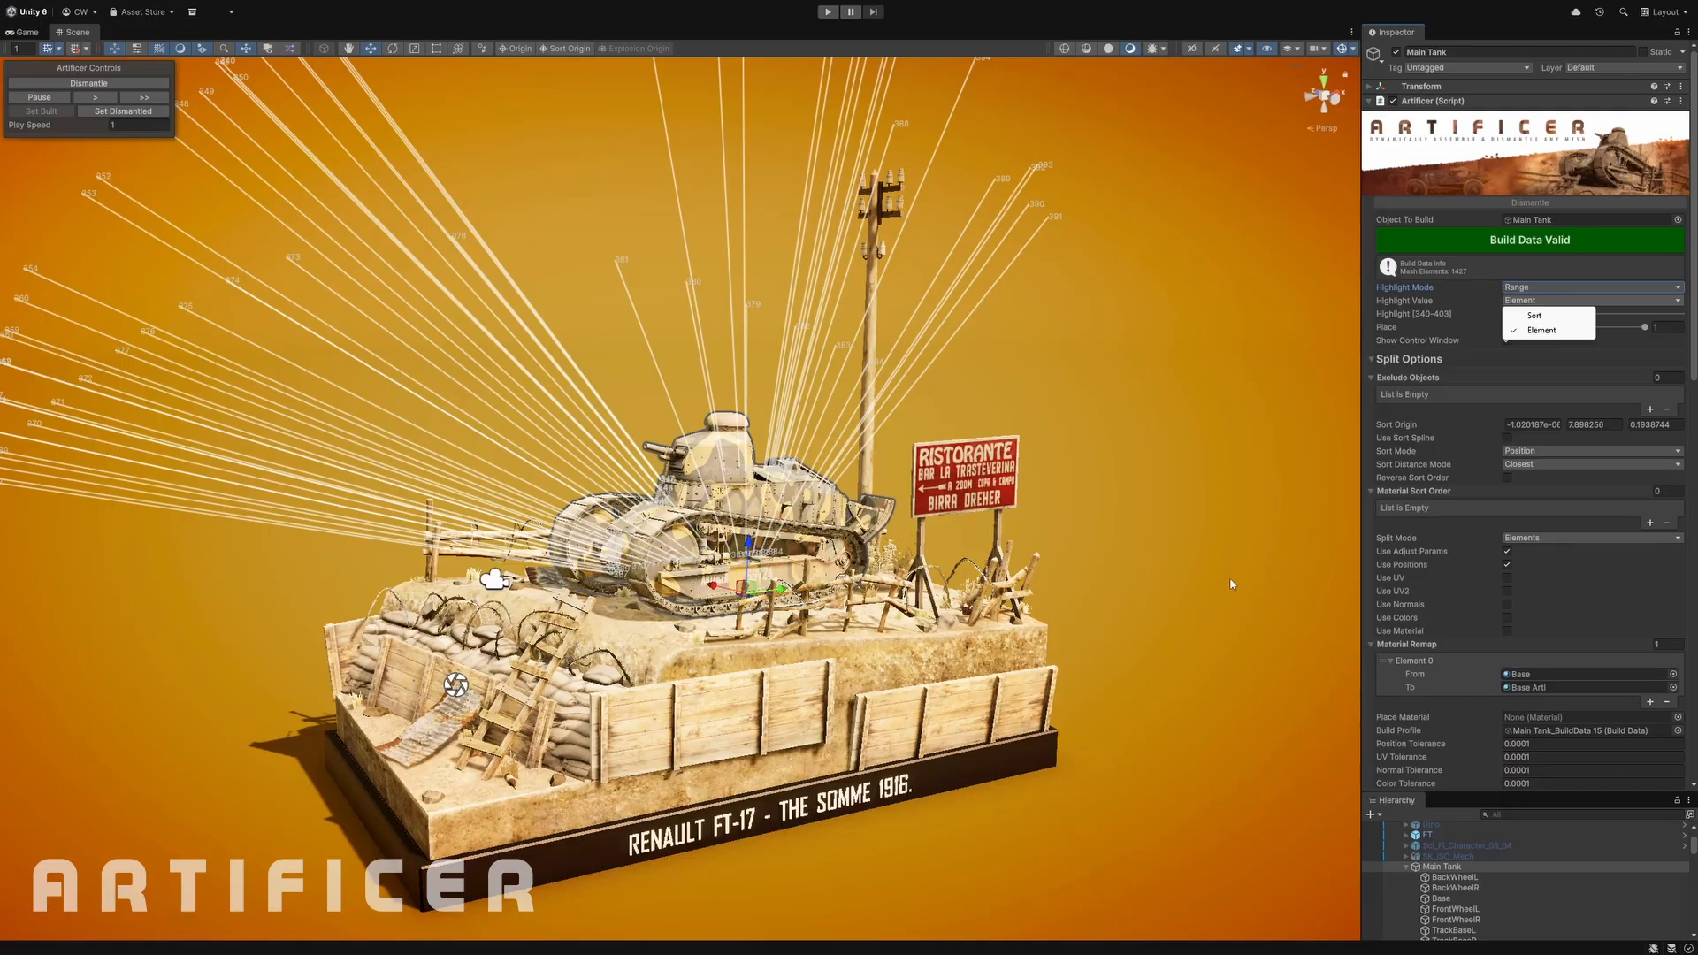
{"action": "left_click", "coordinate": [1696, 308]}
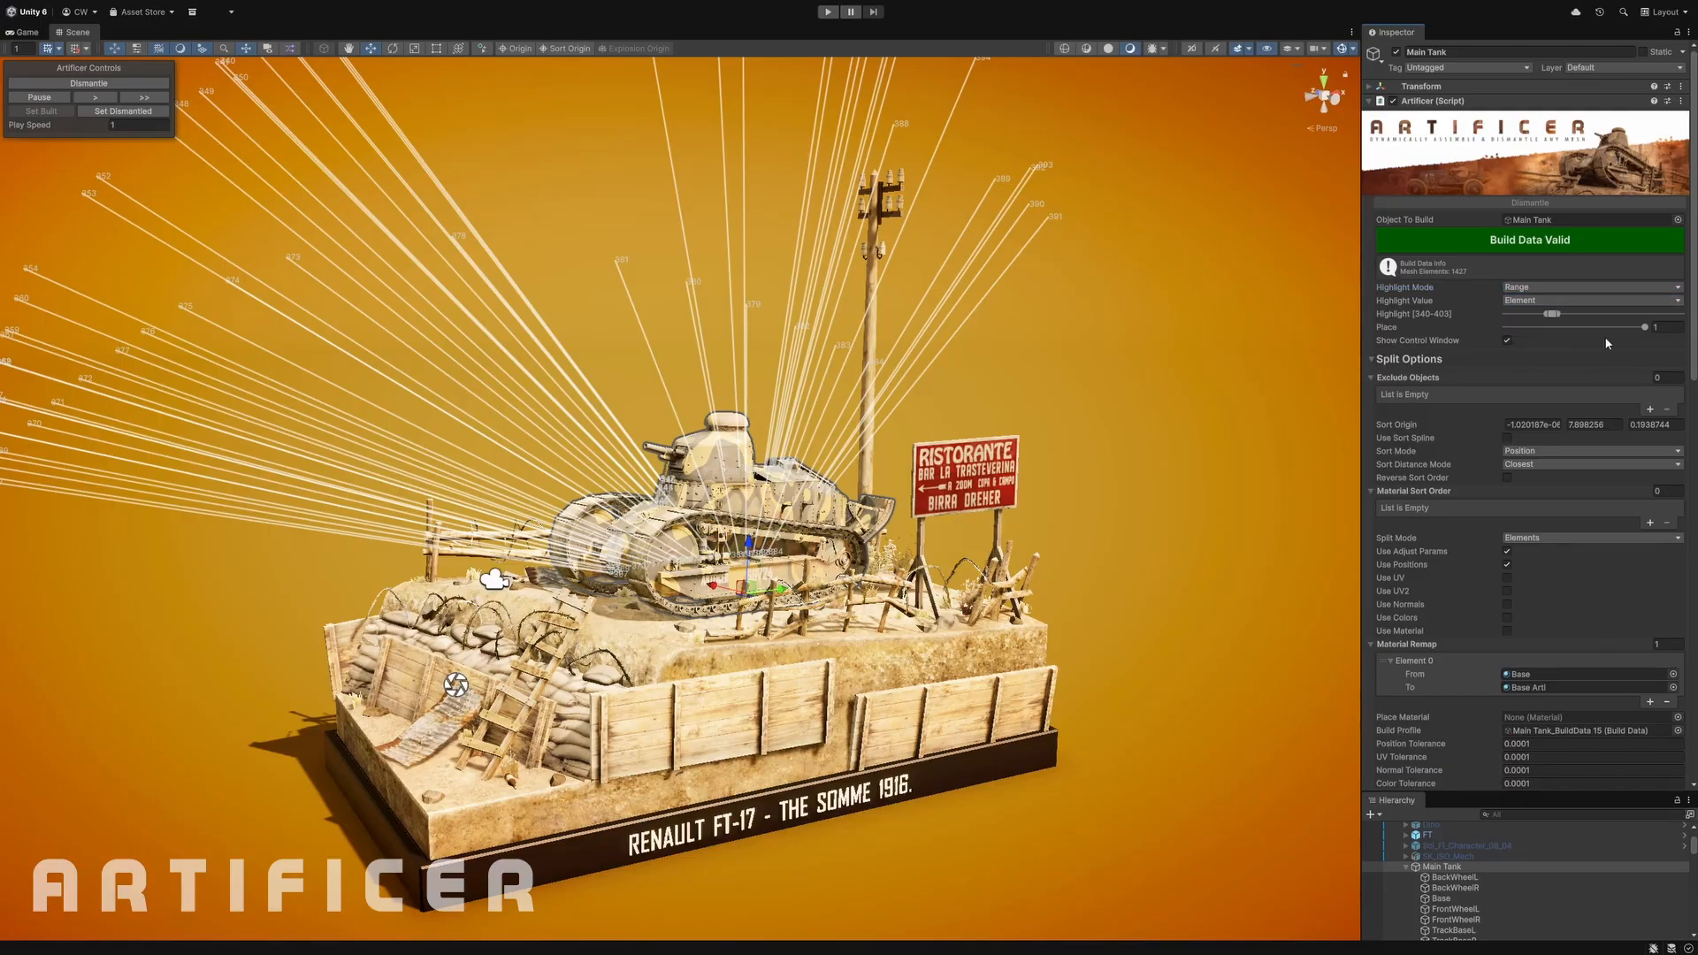
- Scrub Place through about 0.751 for highlighted elements 1364-1427, and set Highlight Mode back to None
{"action": "left_click_drag", "start_coordinate": [1645, 328], "coordinate": [1683, 321]}
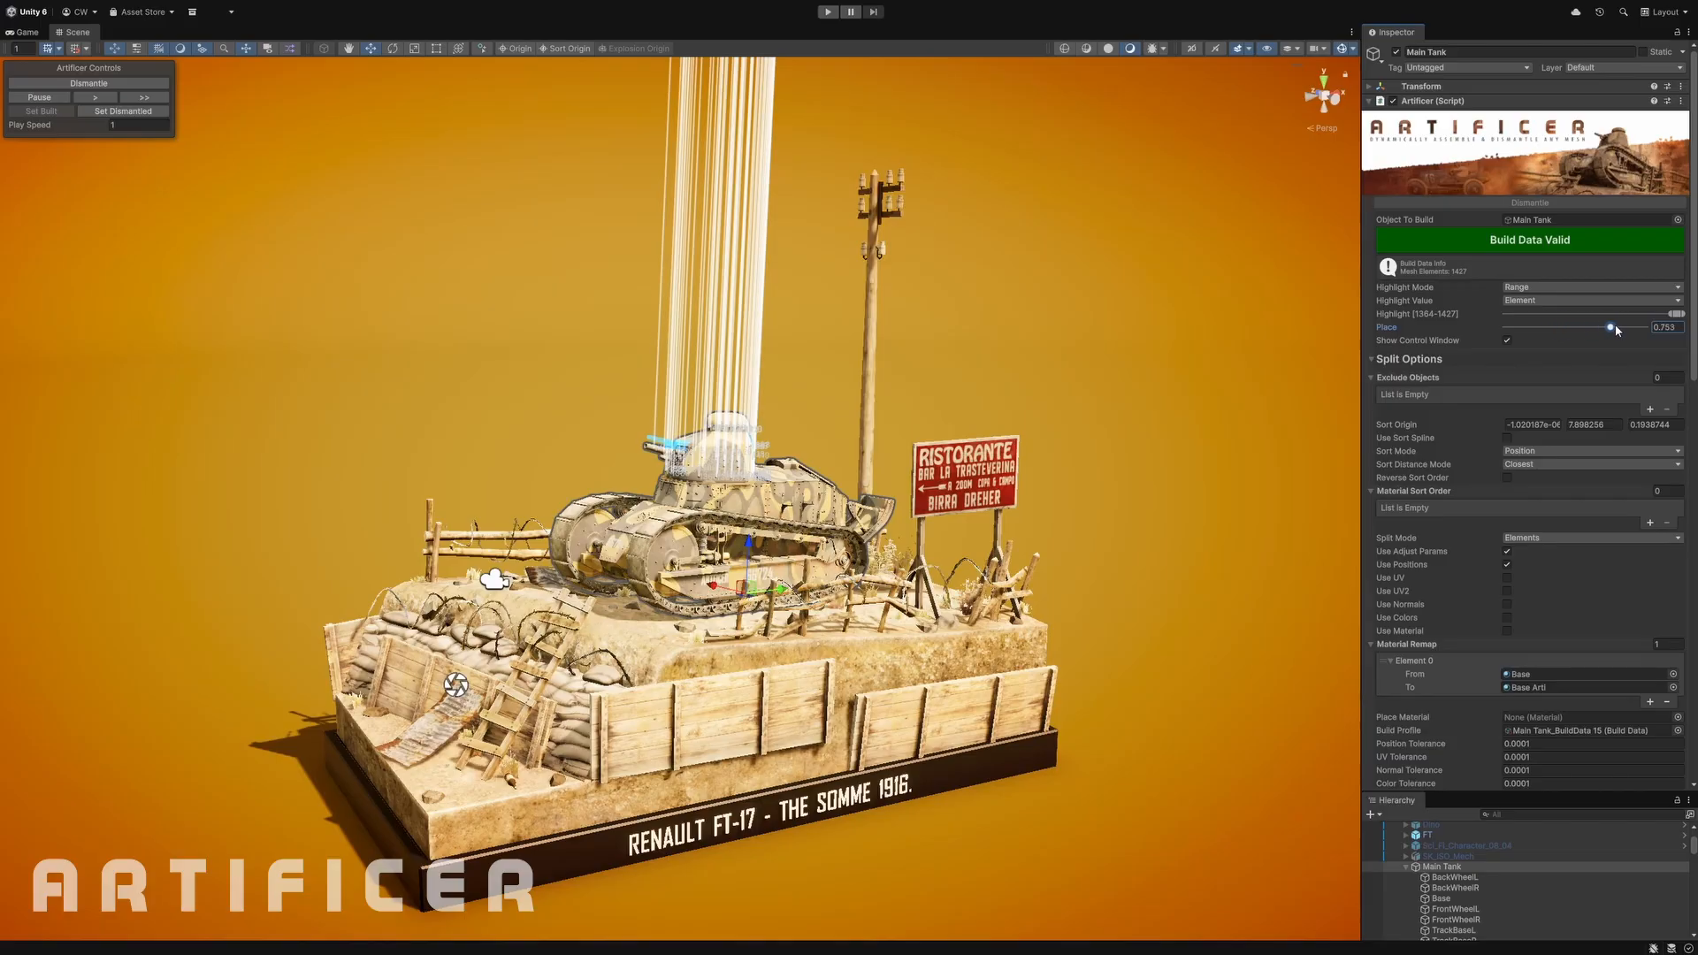
{"action": "mouse_move", "coordinate": [1616, 330]}
{"action": "left_mouse_down"}
{"action": "mouse_move", "coordinate": [1645, 328]}
{"action": "mouse_move", "coordinate": [1598, 323]}
{"action": "left_mouse_up"}
{"action": "left_click", "coordinate": [1526, 289]}
{"action": "left_click", "coordinate": [1537, 301]}
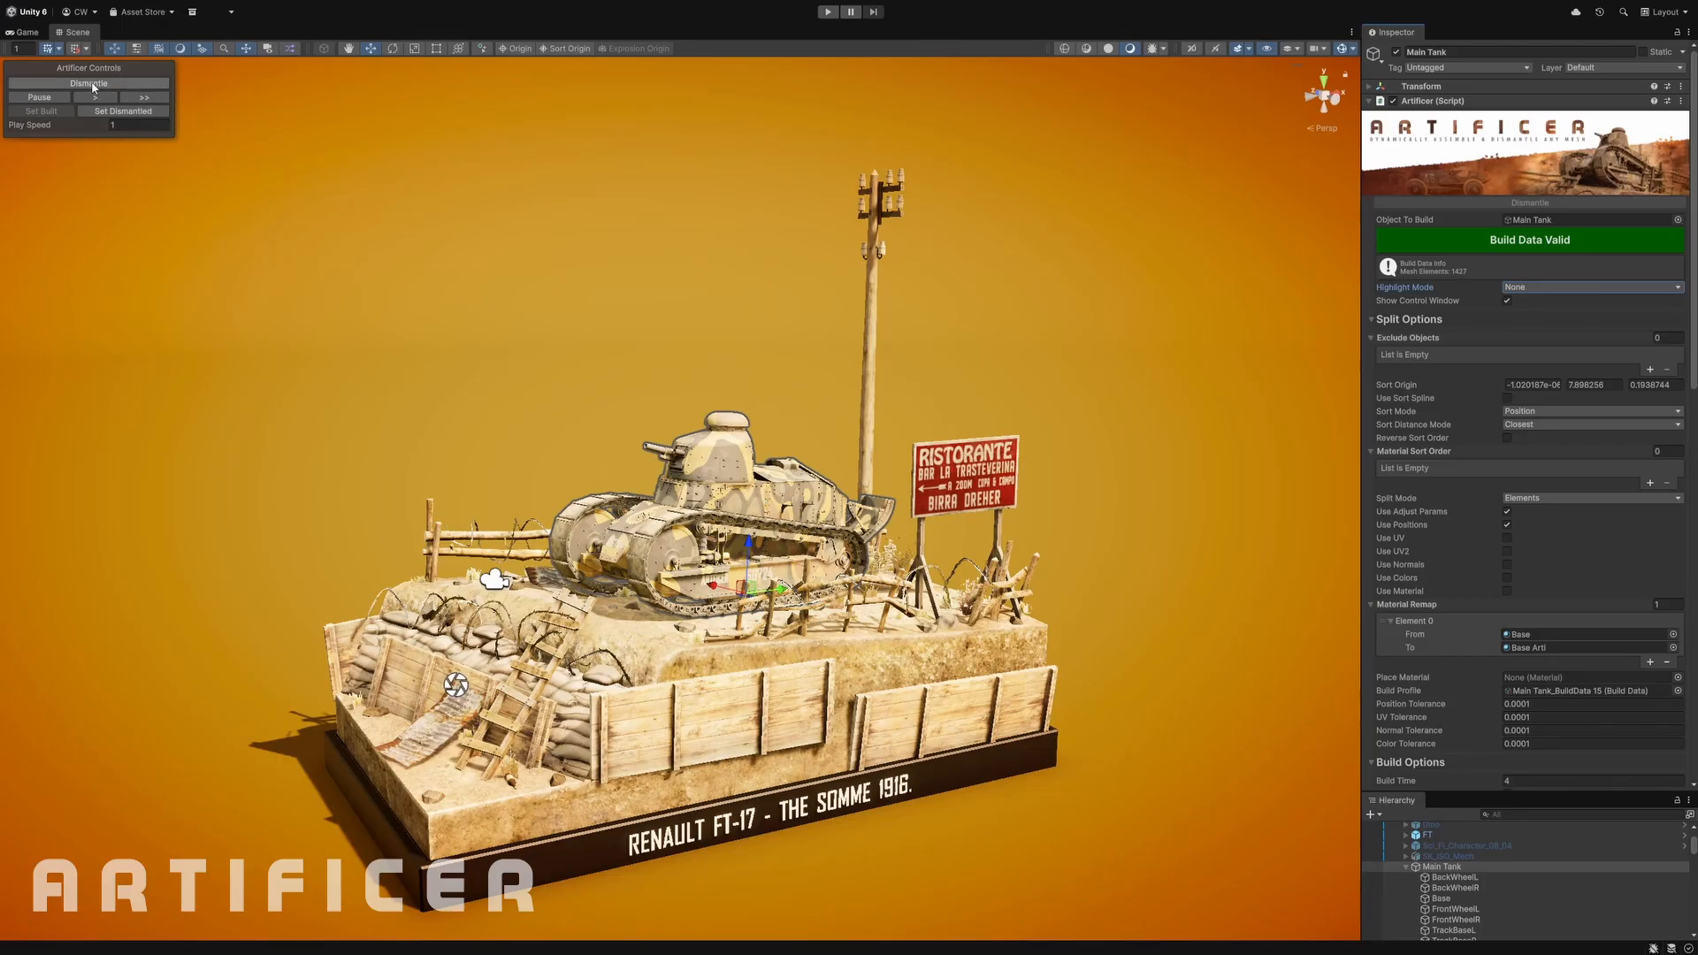
- Dismantle the tank in the Scene view, start reassembling it, pause partway, and advance the build in small and large steps
{"action": "left_click", "coordinate": [89, 83]}
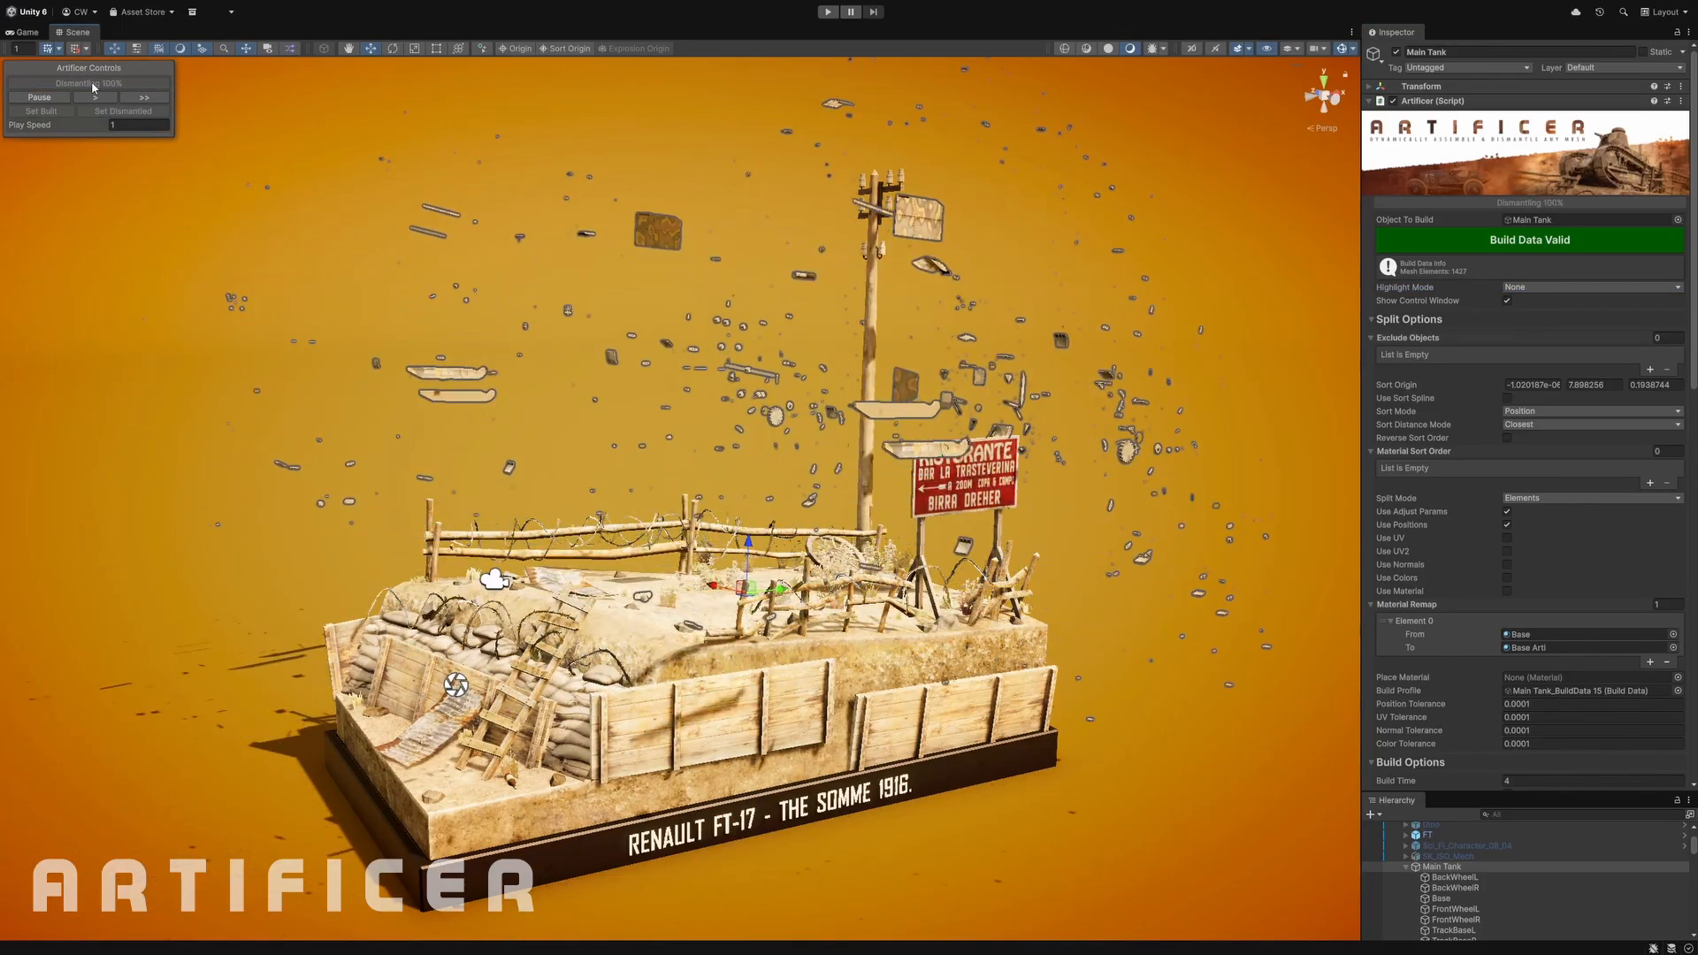
{"action": "left_click", "coordinate": [92, 84]}
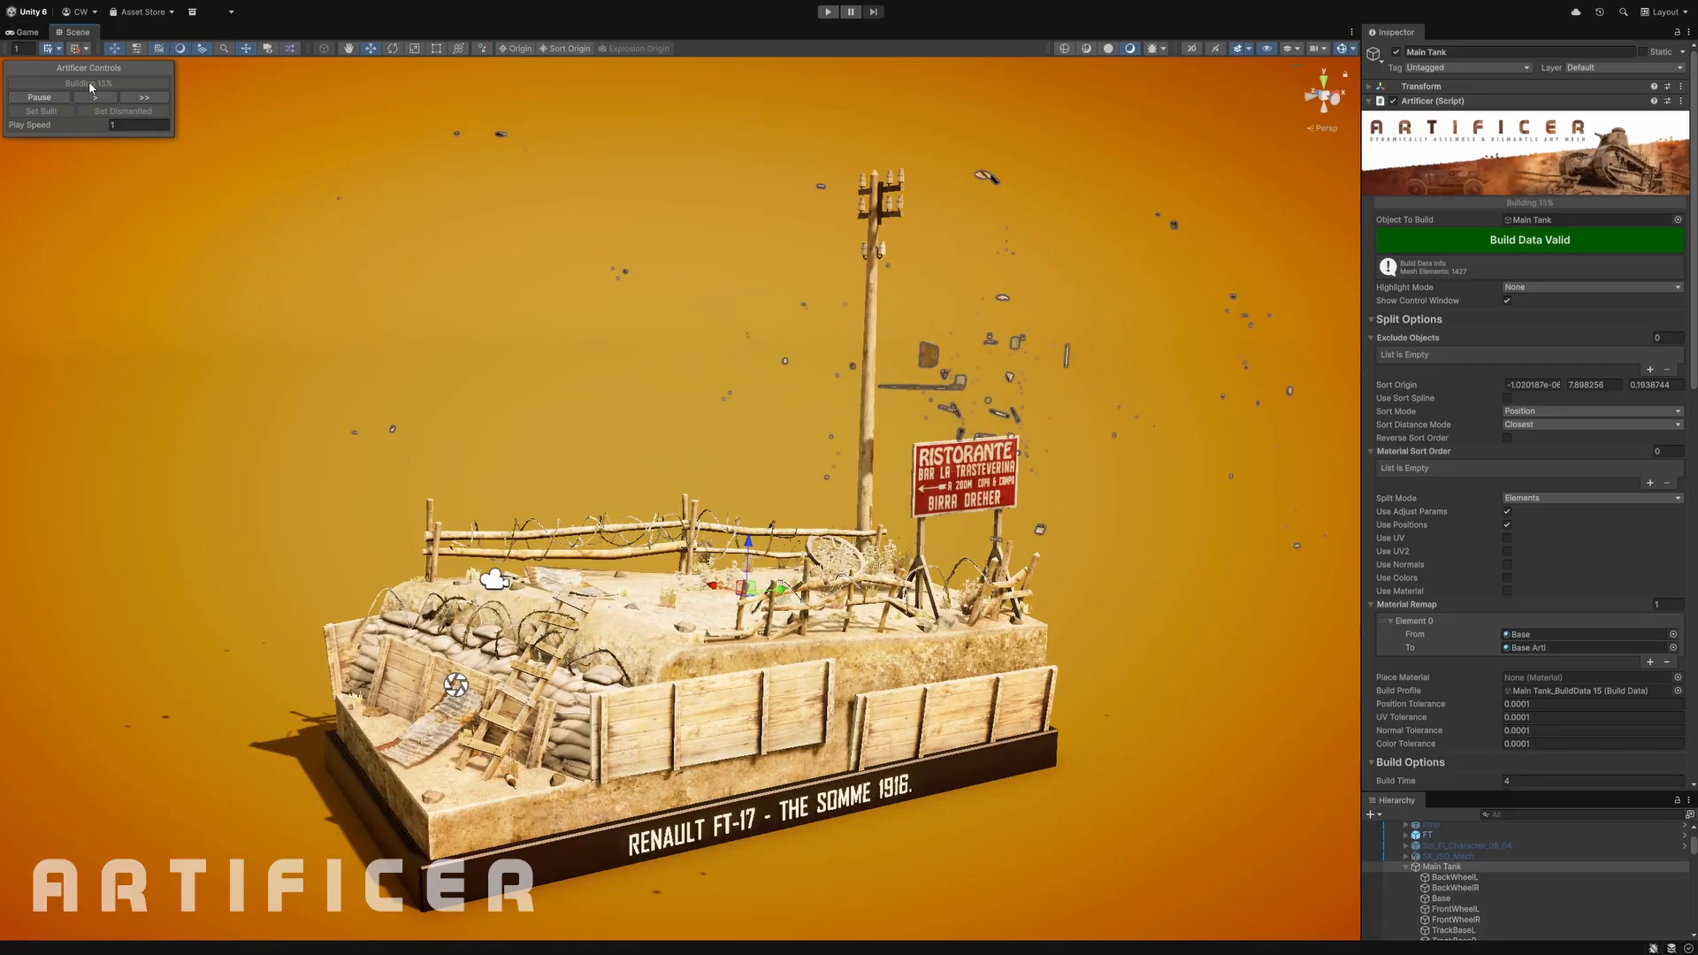
{"action": "left_click", "coordinate": [39, 98]}
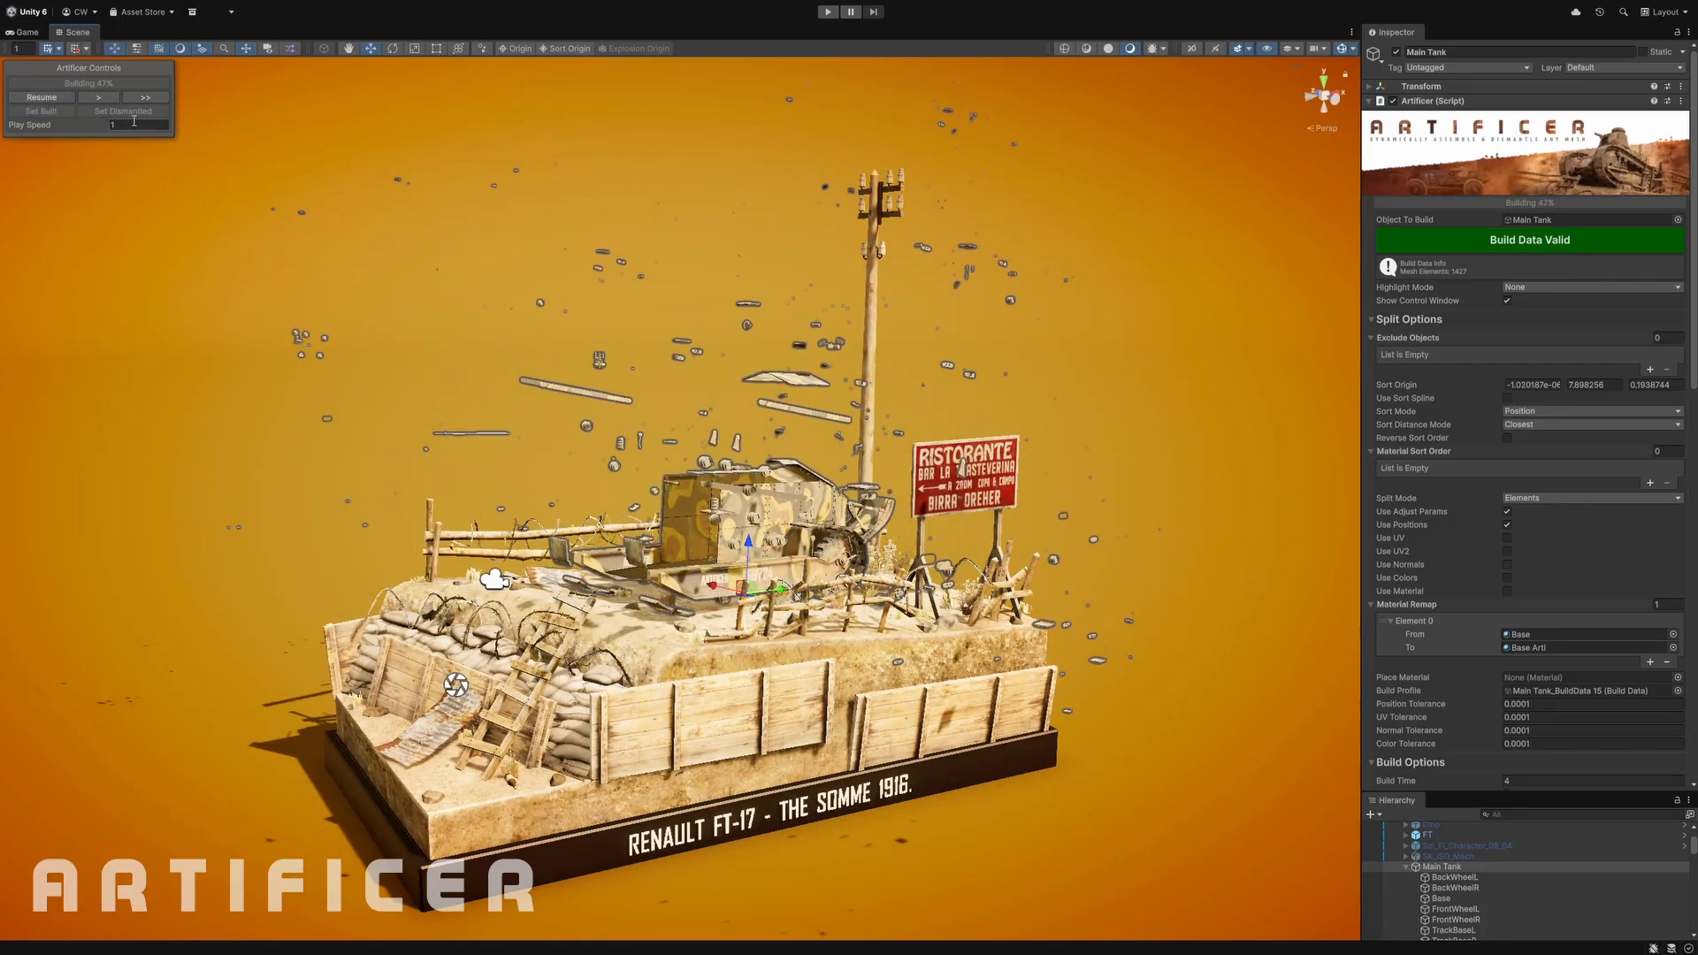
{"action": "left_click", "coordinate": [106, 100]}
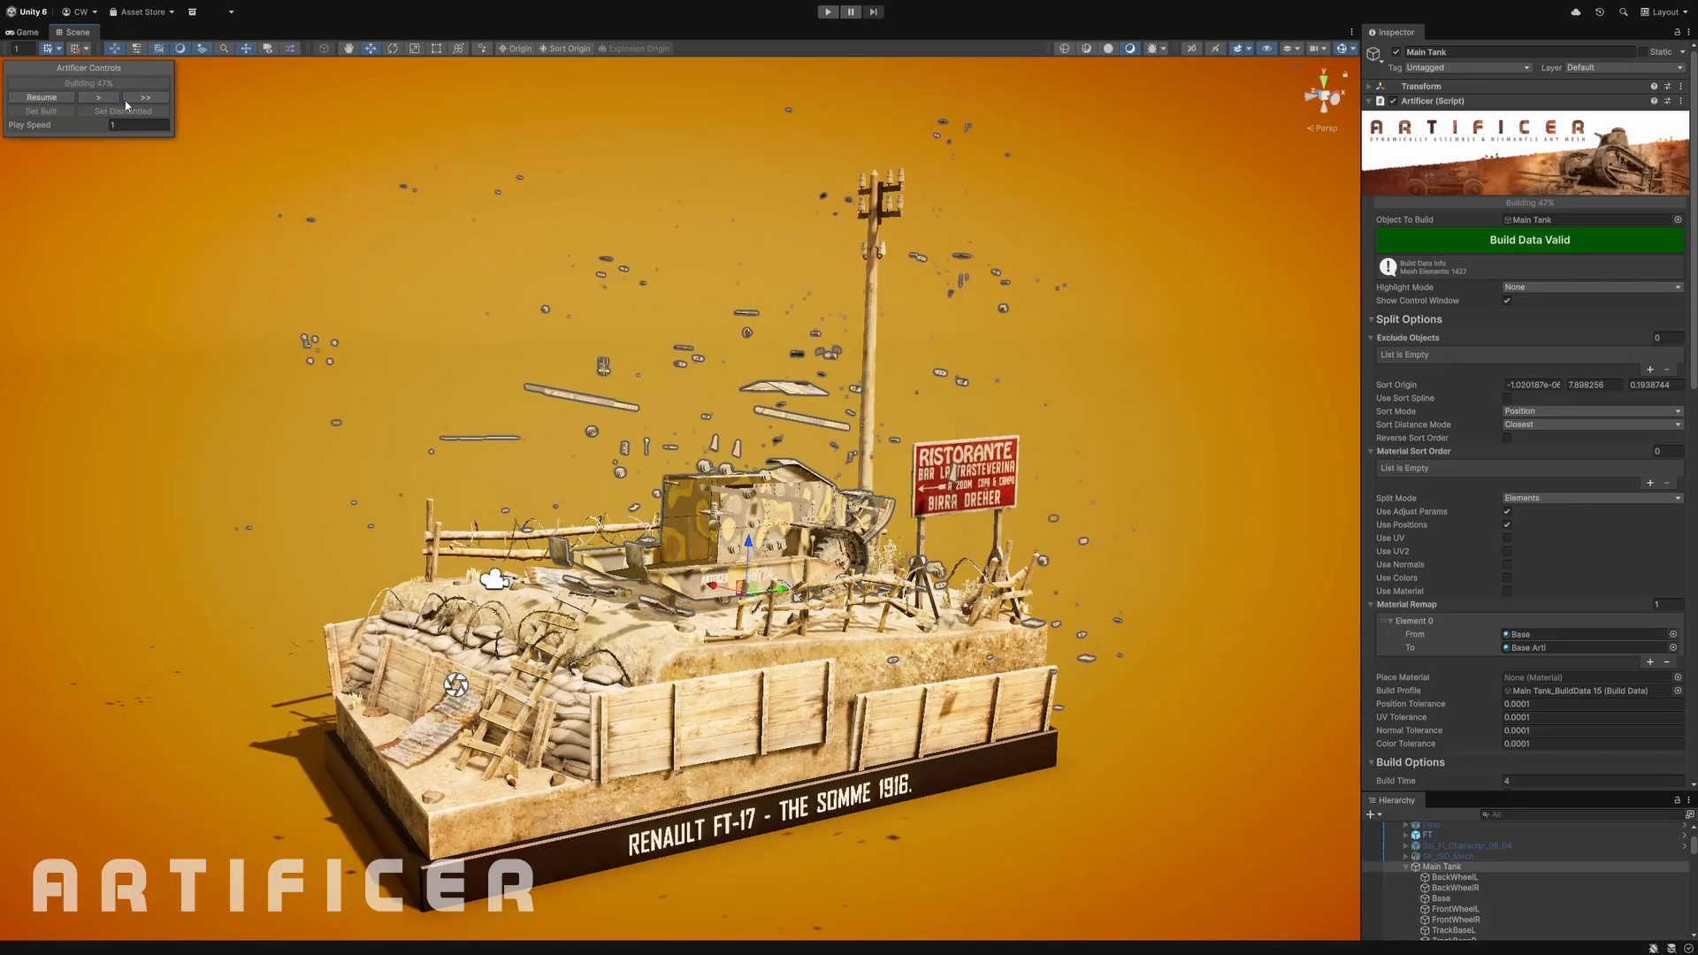
{"action": "left_click", "coordinate": [140, 100]}
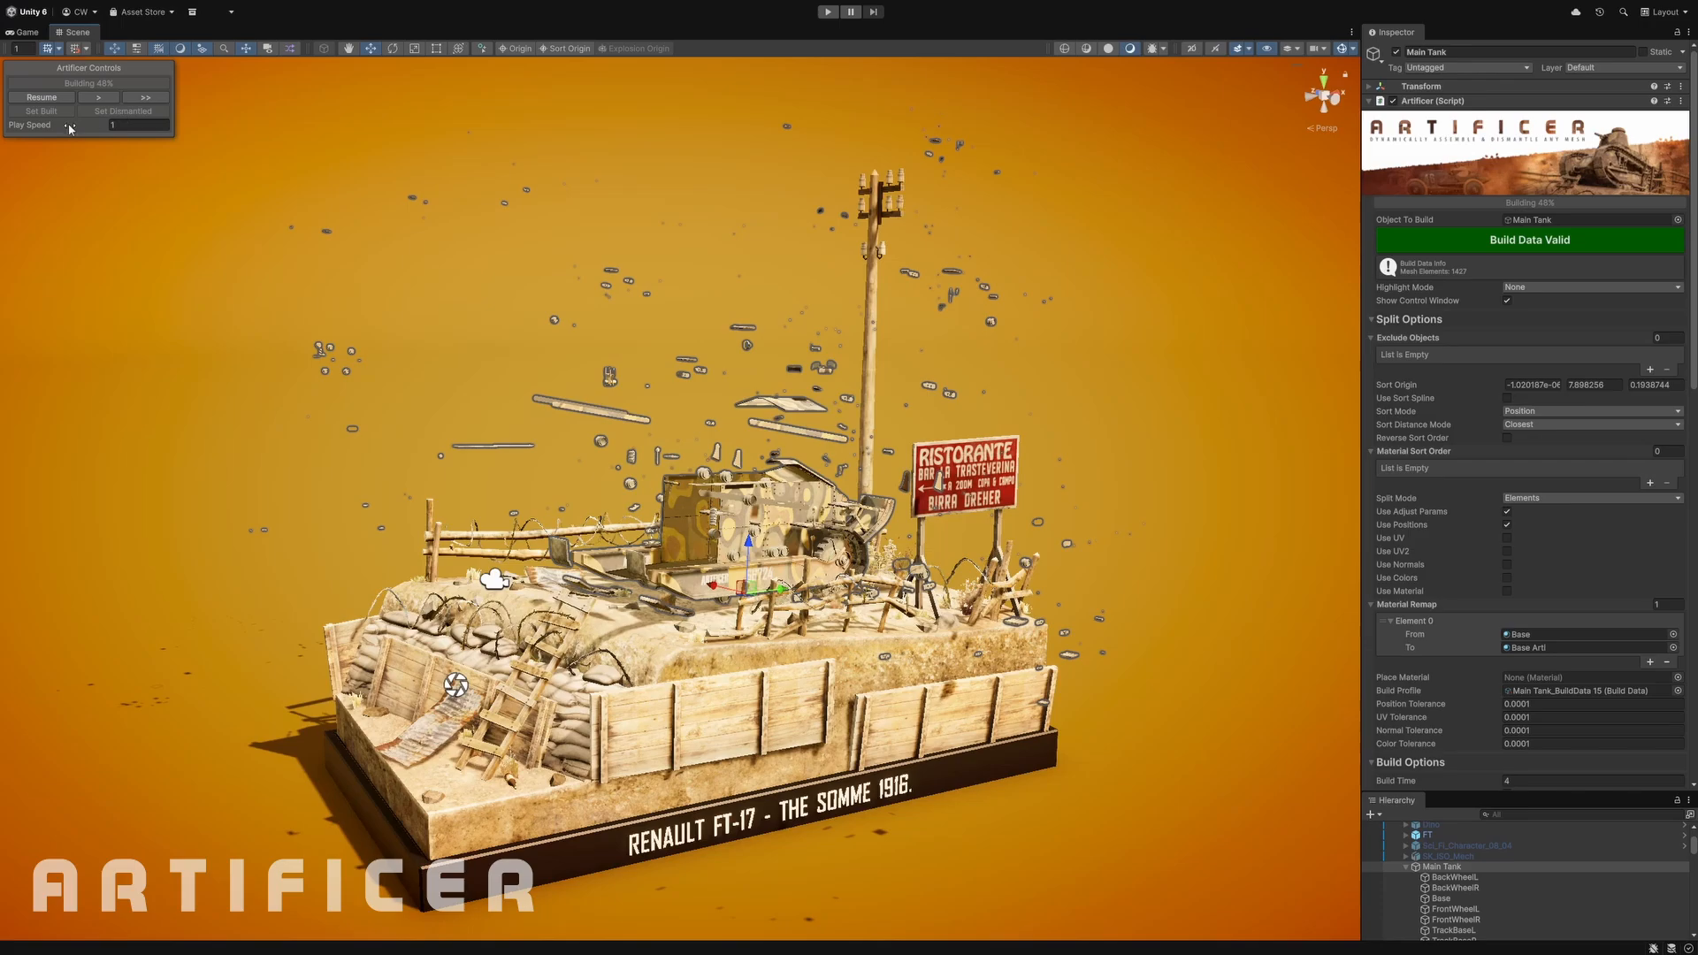
- Resume the tank's assembly with Play Speed lowered to 0.61, raise it to 1.96, and dismantle the tank again
{"action": "left_click_drag", "start_coordinate": [70, 129], "coordinate": [61, 131]}
{"action": "left_click", "coordinate": [40, 97]}
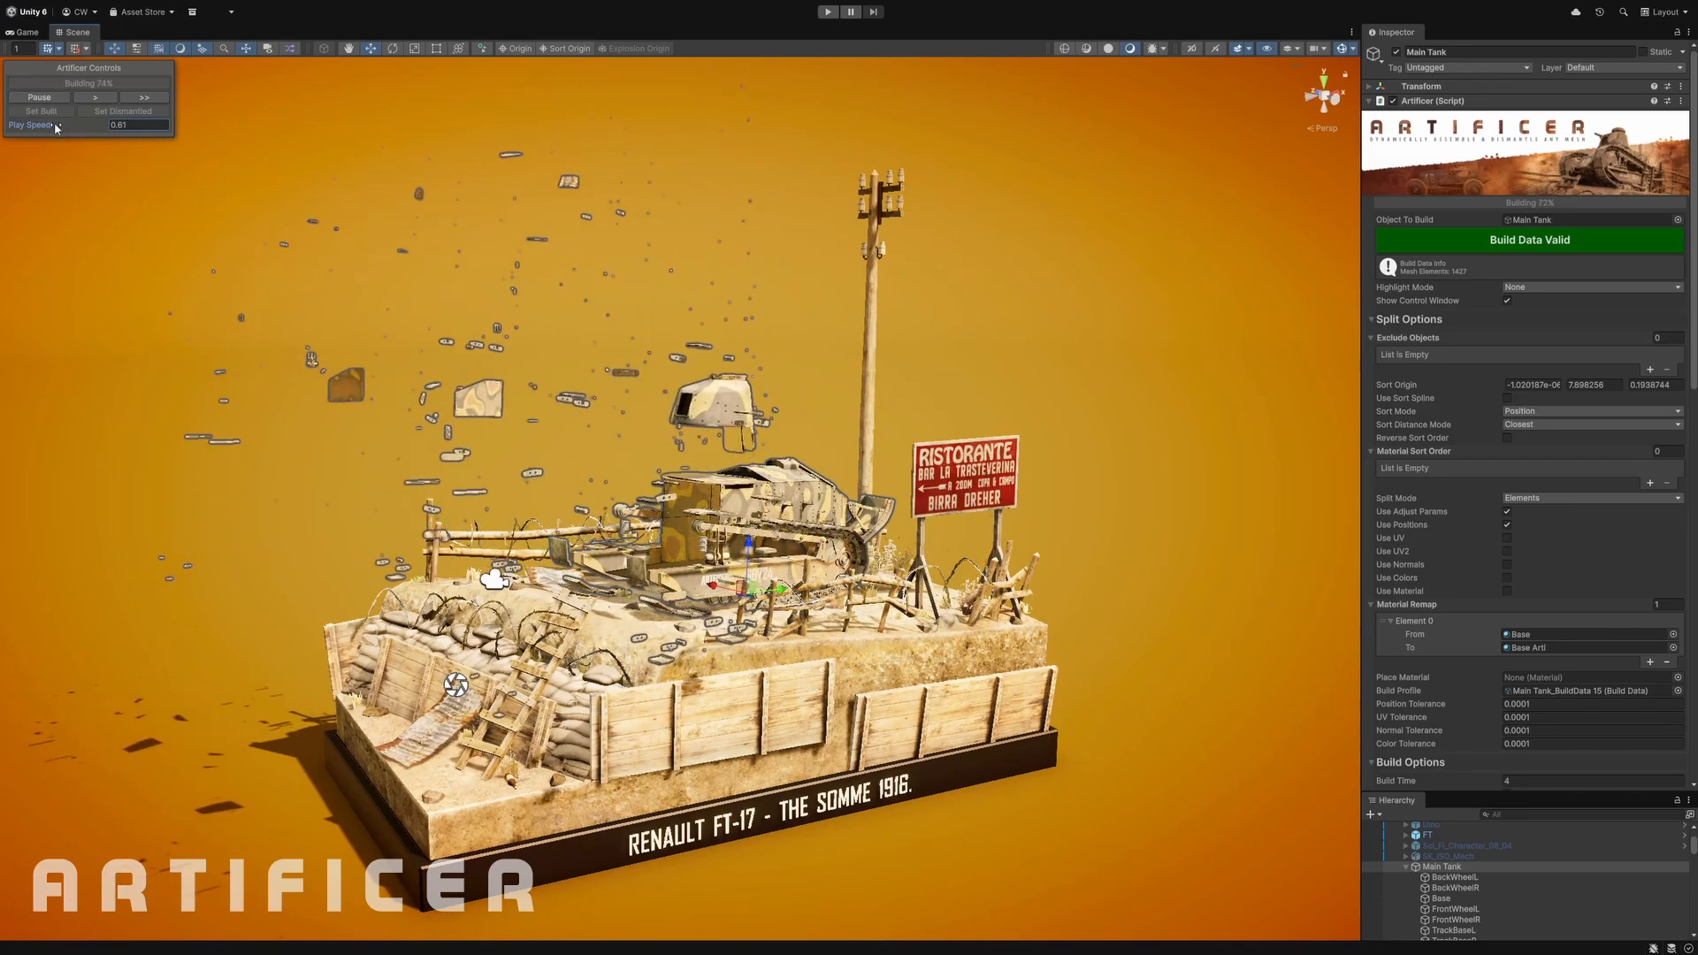
{"action": "left_click_drag", "start_coordinate": [54, 125], "coordinate": [85, 128]}
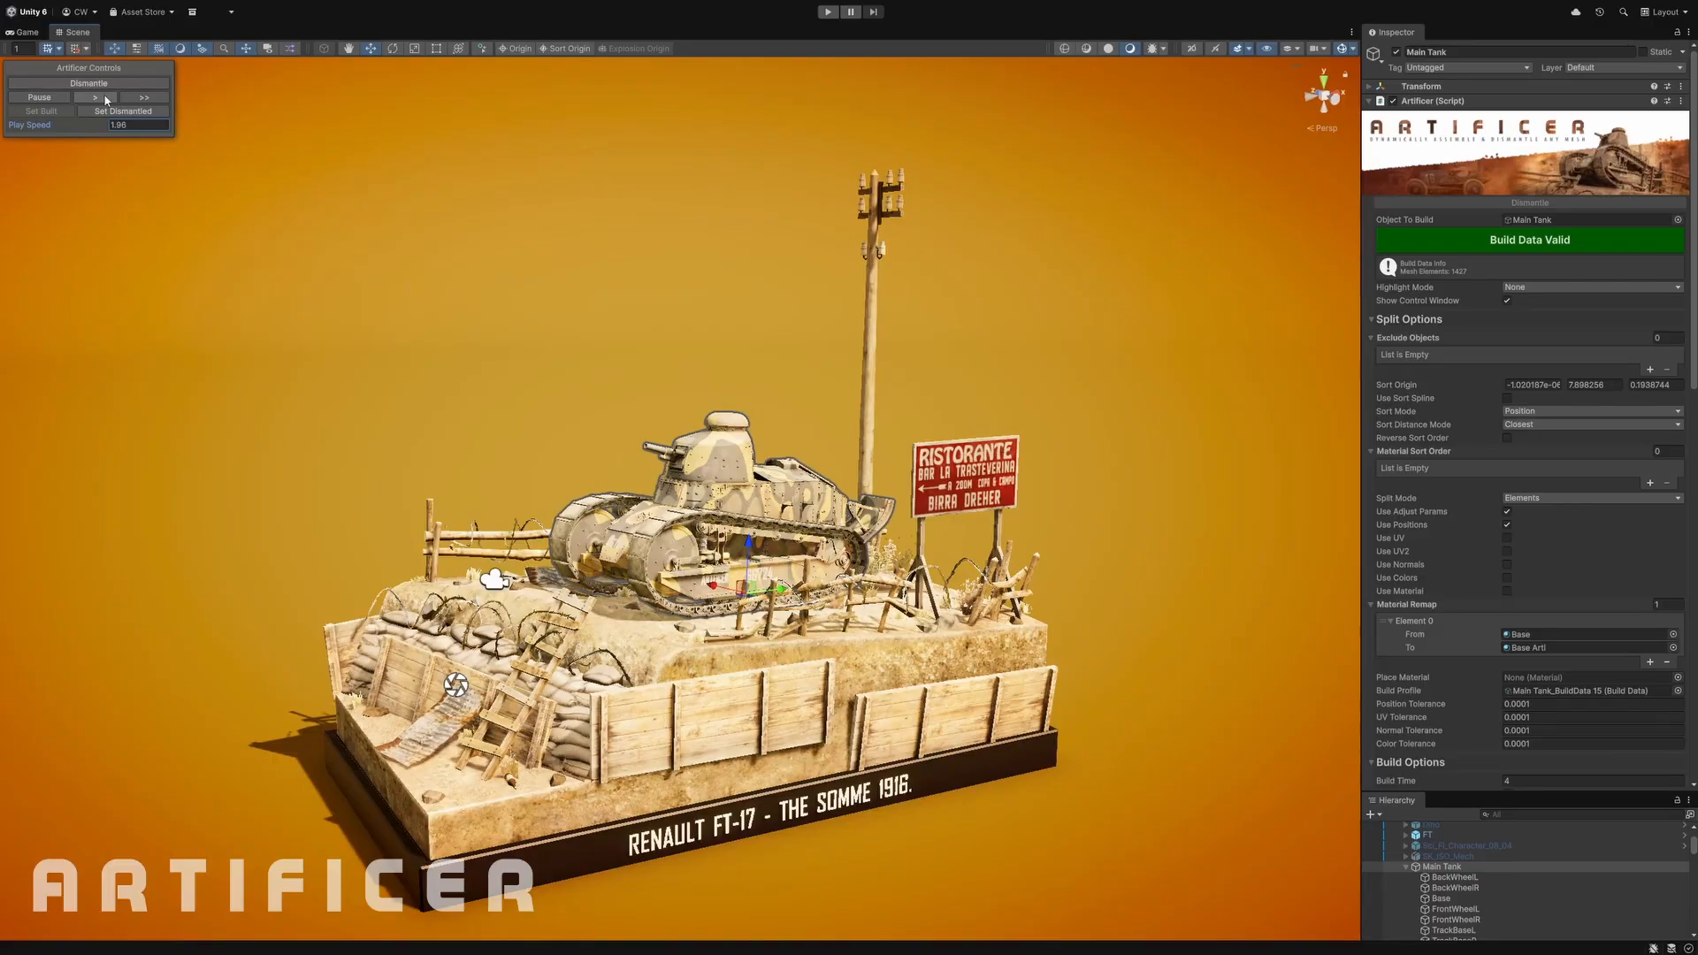
{"action": "left_click", "coordinate": [97, 84]}
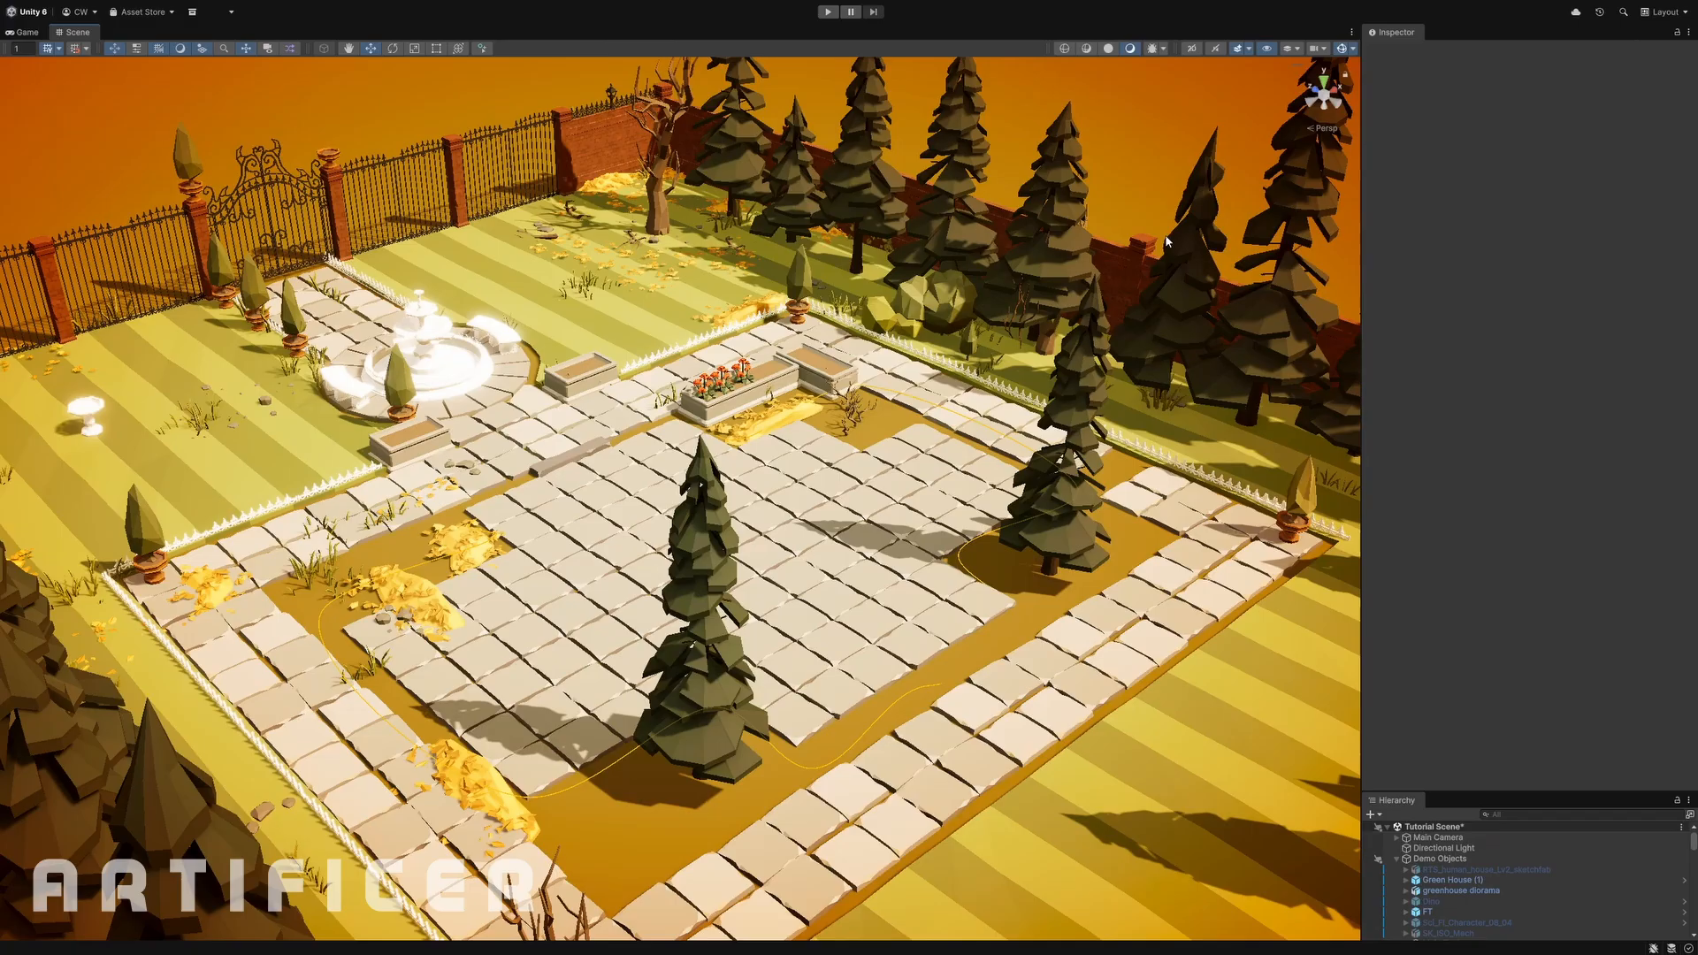
- Assemble the Green House (1) object in the Scene view, pausing the build partway and resuming it to completion
{"action": "left_click", "coordinate": [1451, 880]}
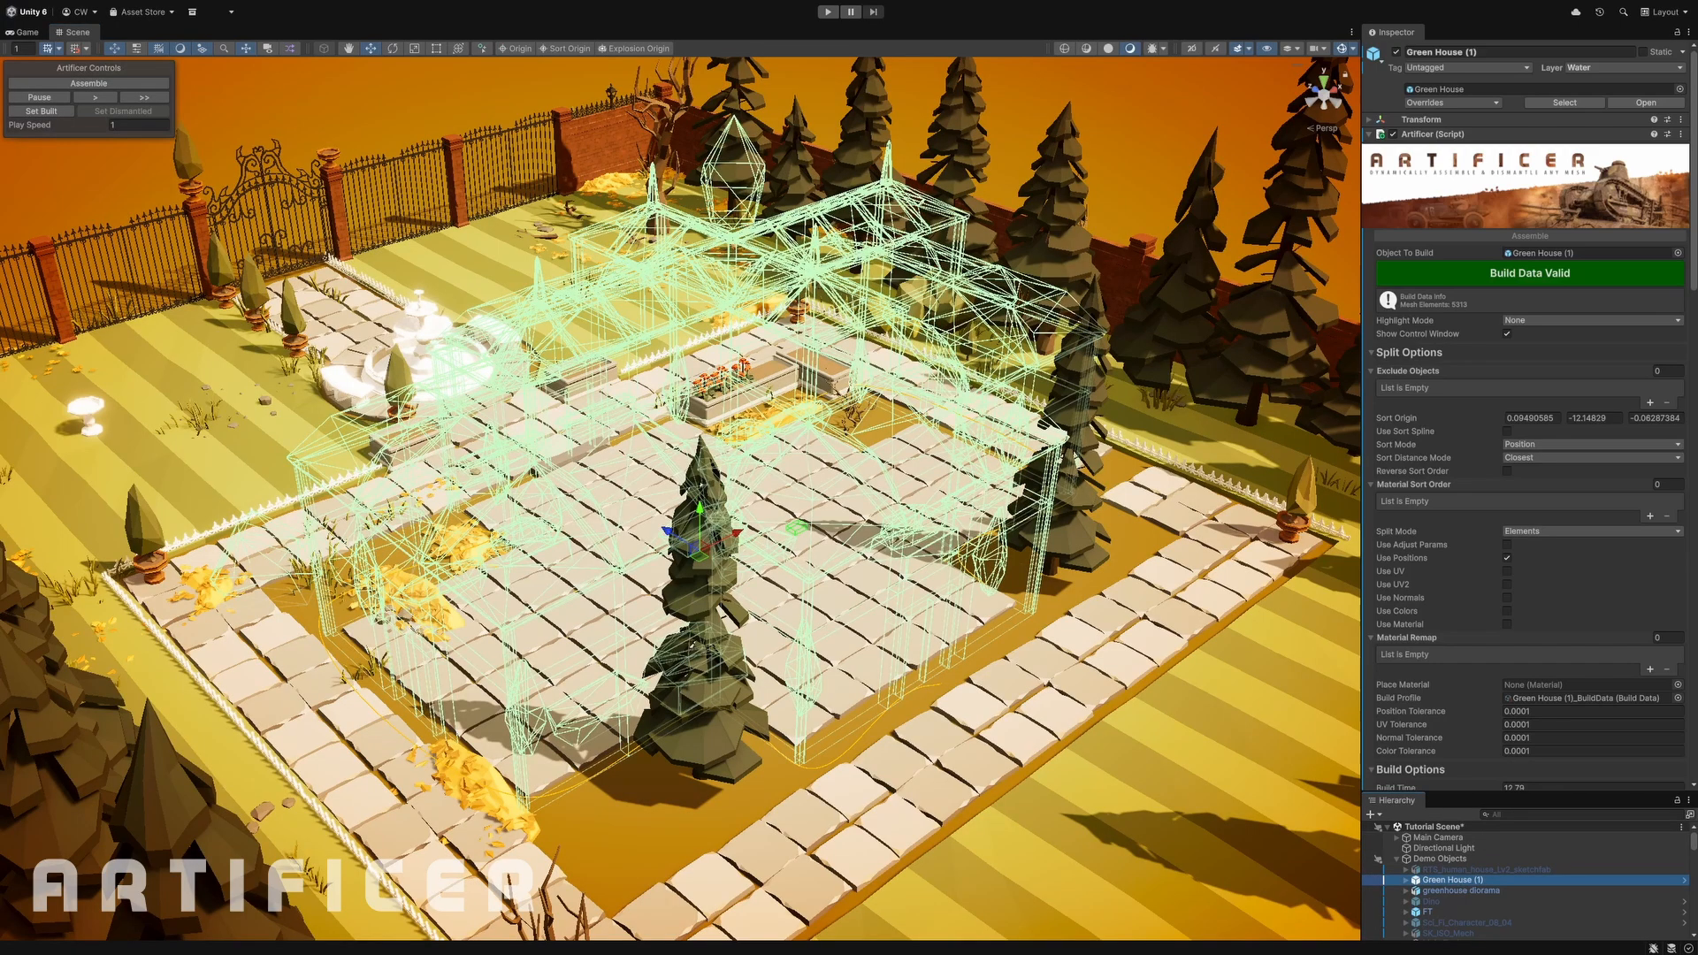
{"action": "left_click", "coordinate": [1406, 880]}
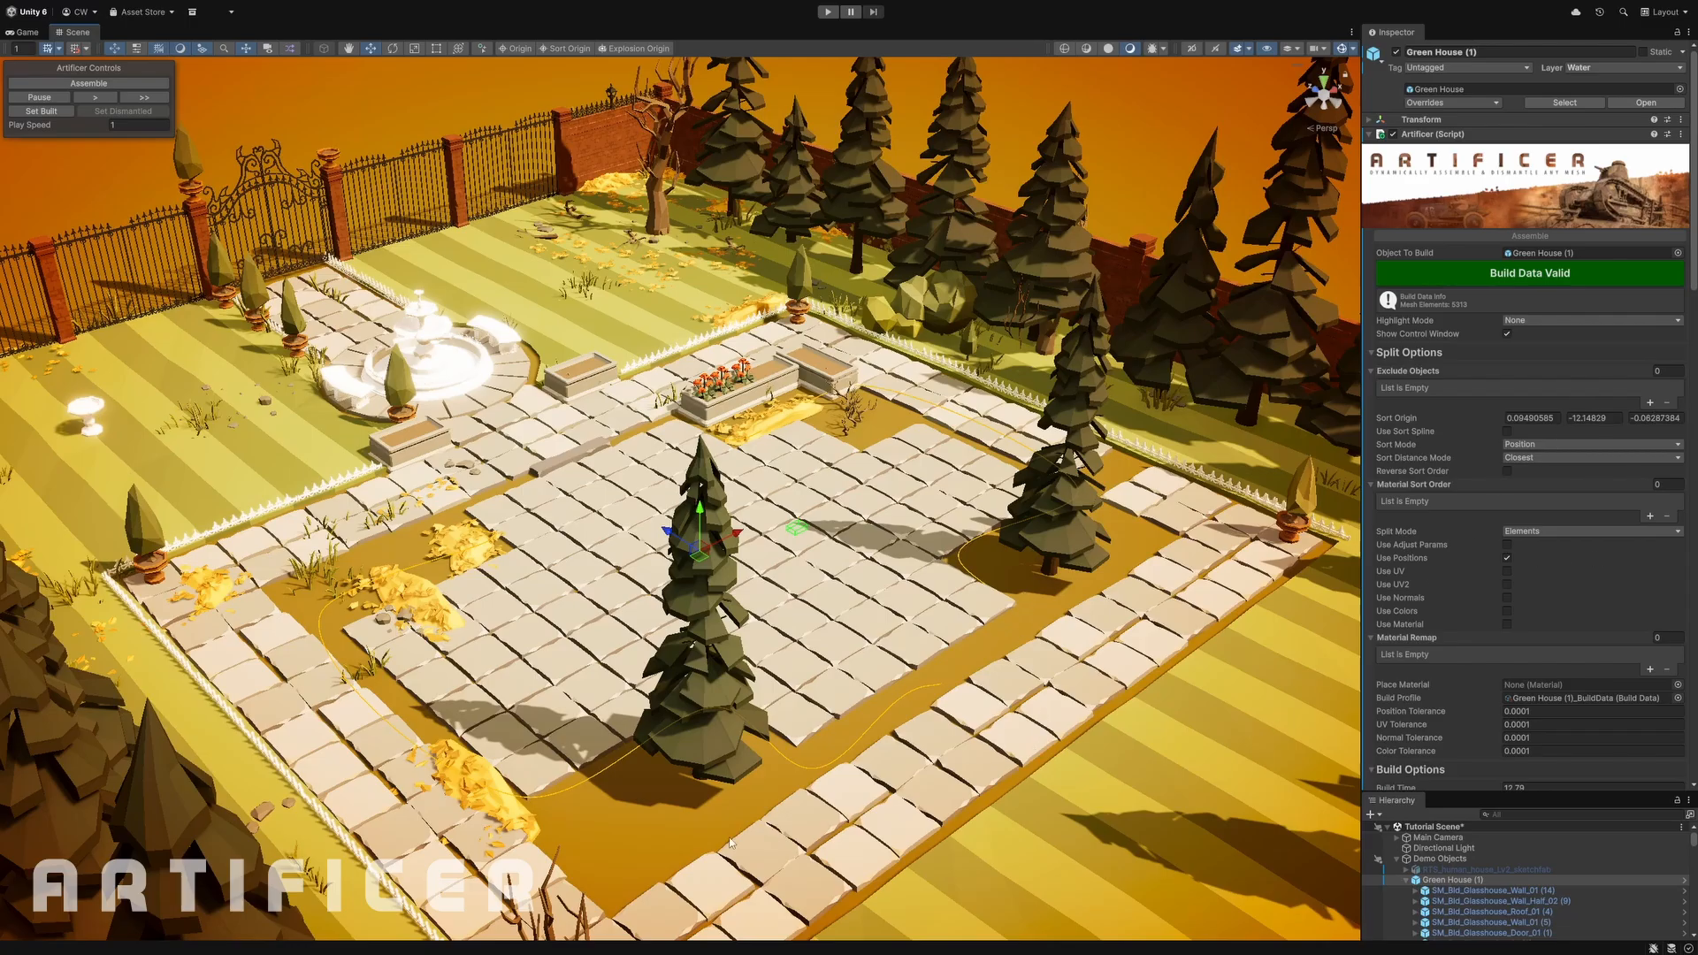
{"action": "left_click", "coordinate": [115, 84]}
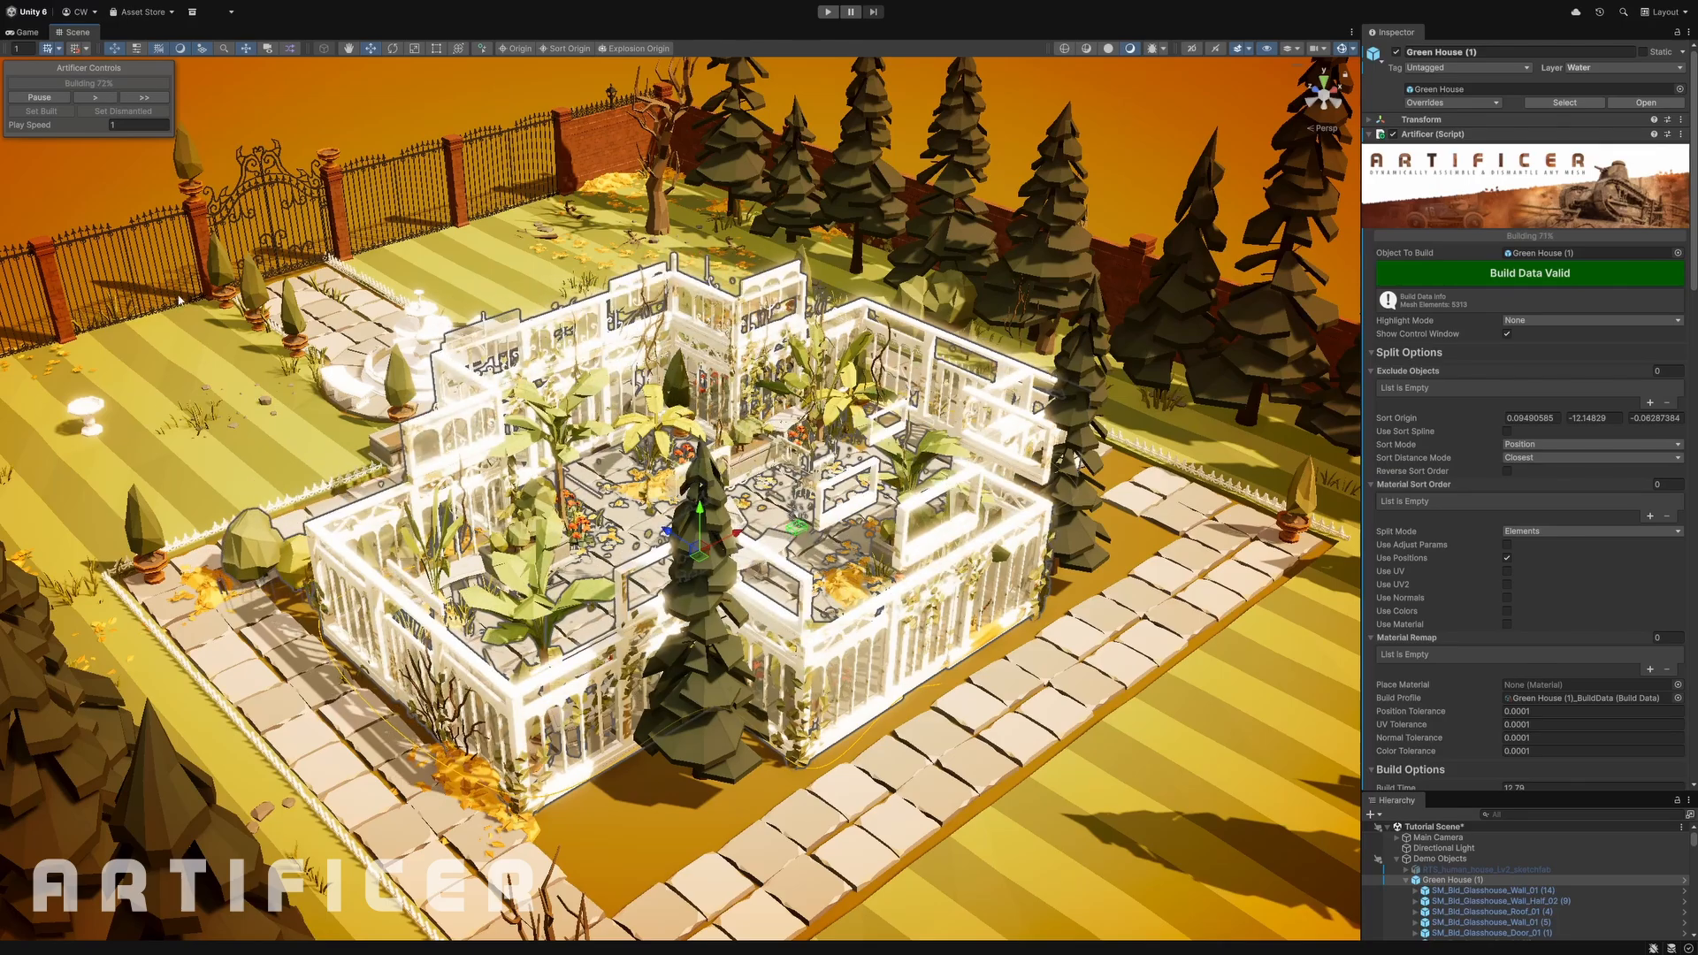
{"action": "left_click", "coordinate": [52, 99]}
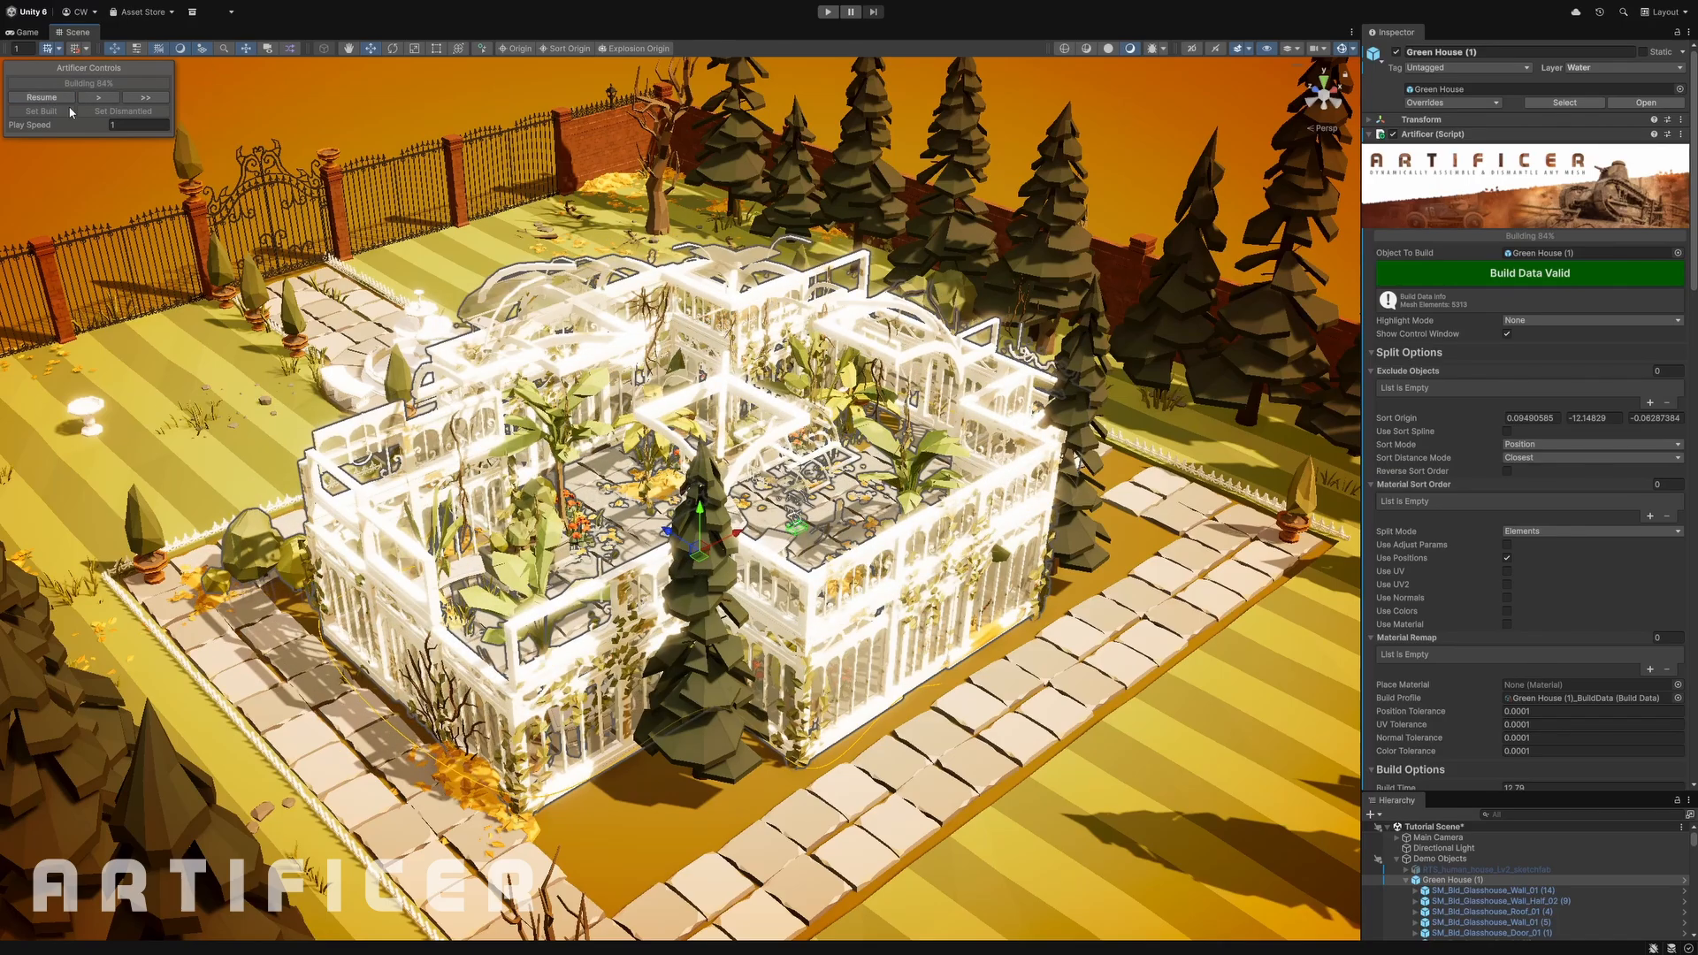
{"action": "left_click", "coordinate": [52, 100]}
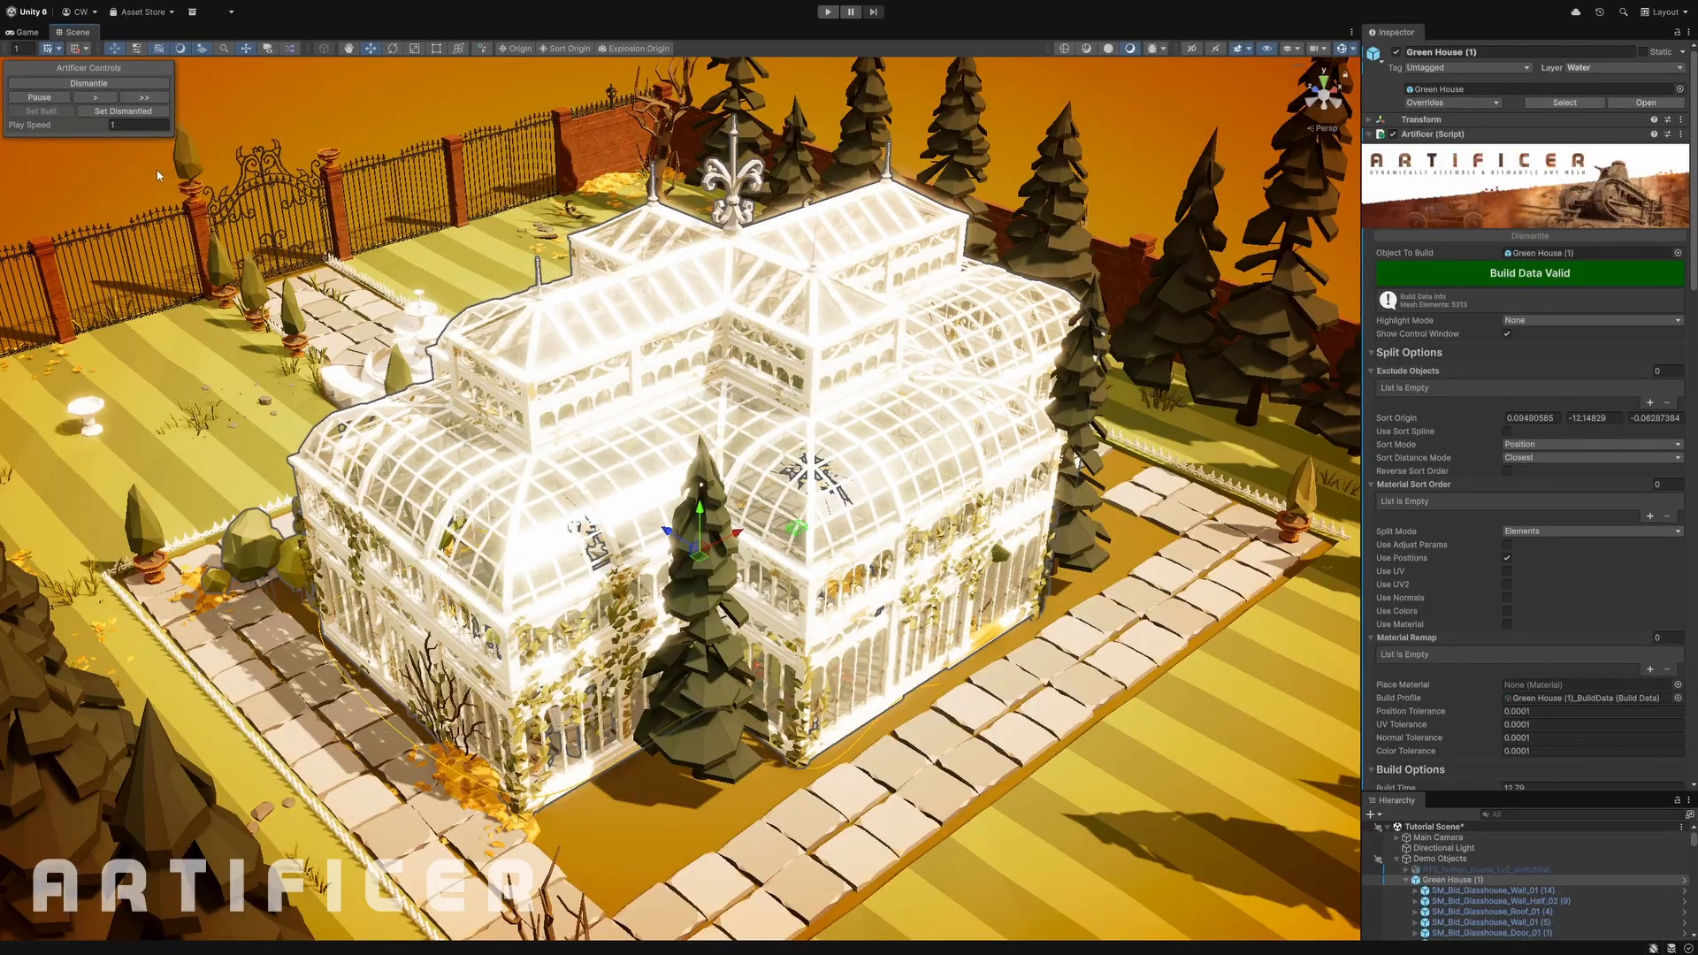
- Set the Green House (1) object to dismantled, enable Use Sort Spline with the Green House Spline, and rebuild its build data
{"action": "left_click", "coordinate": [123, 111]}
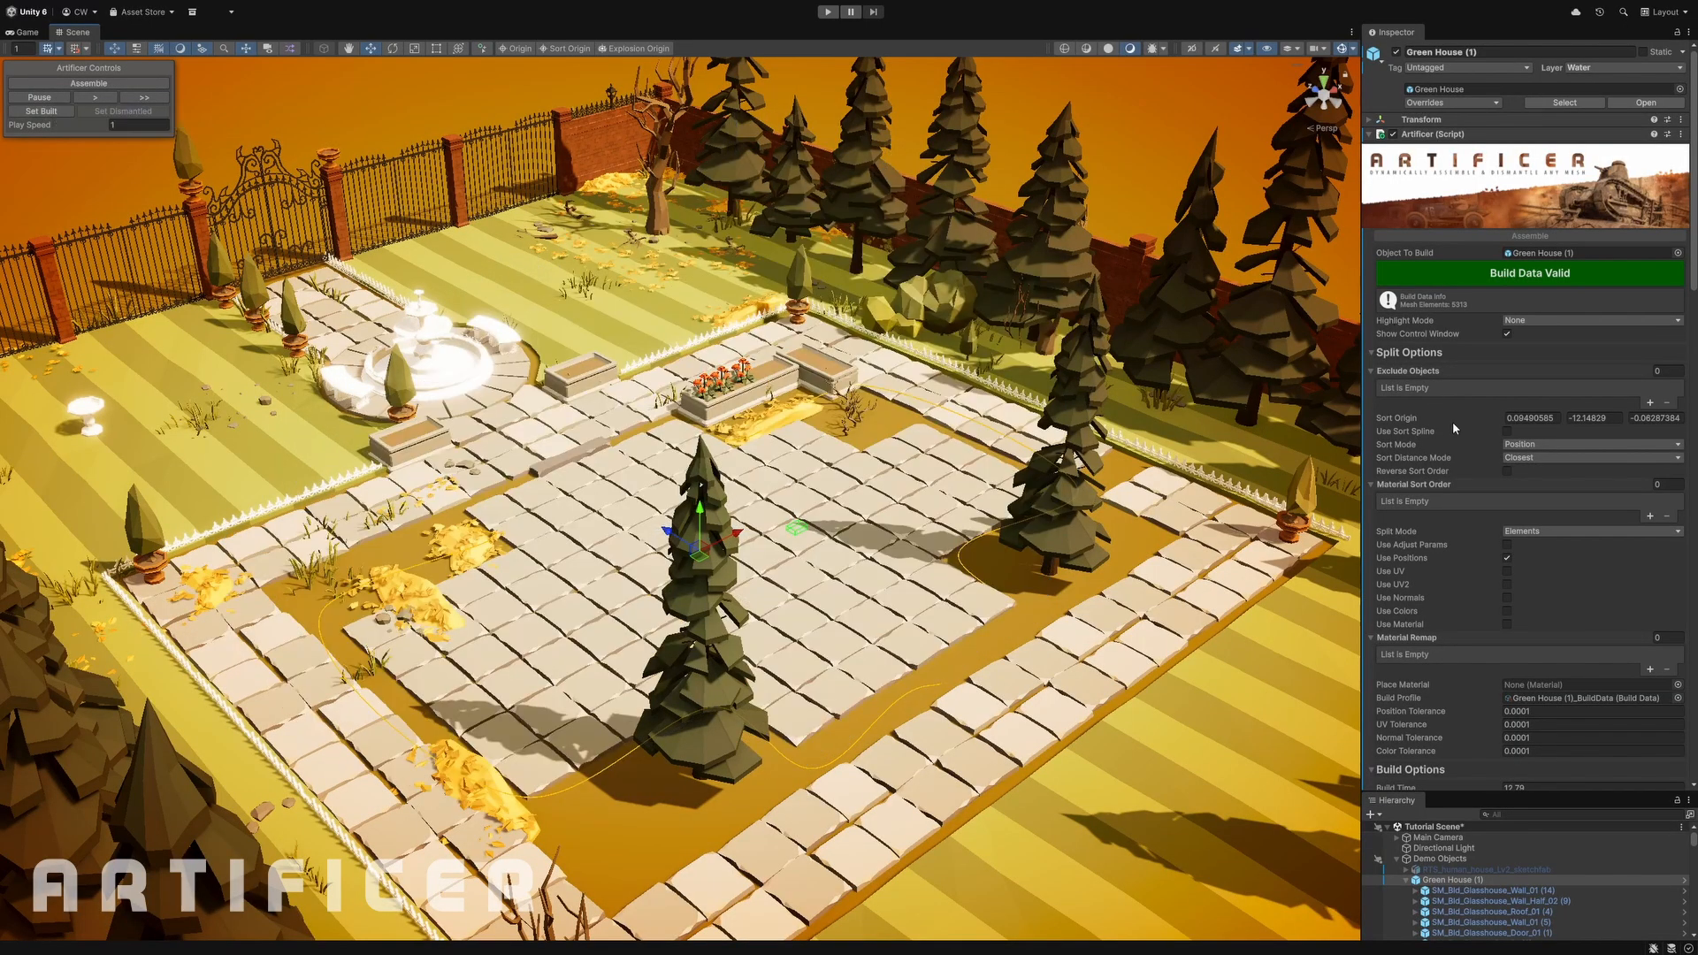
{"action": "left_click", "coordinate": [1507, 432]}
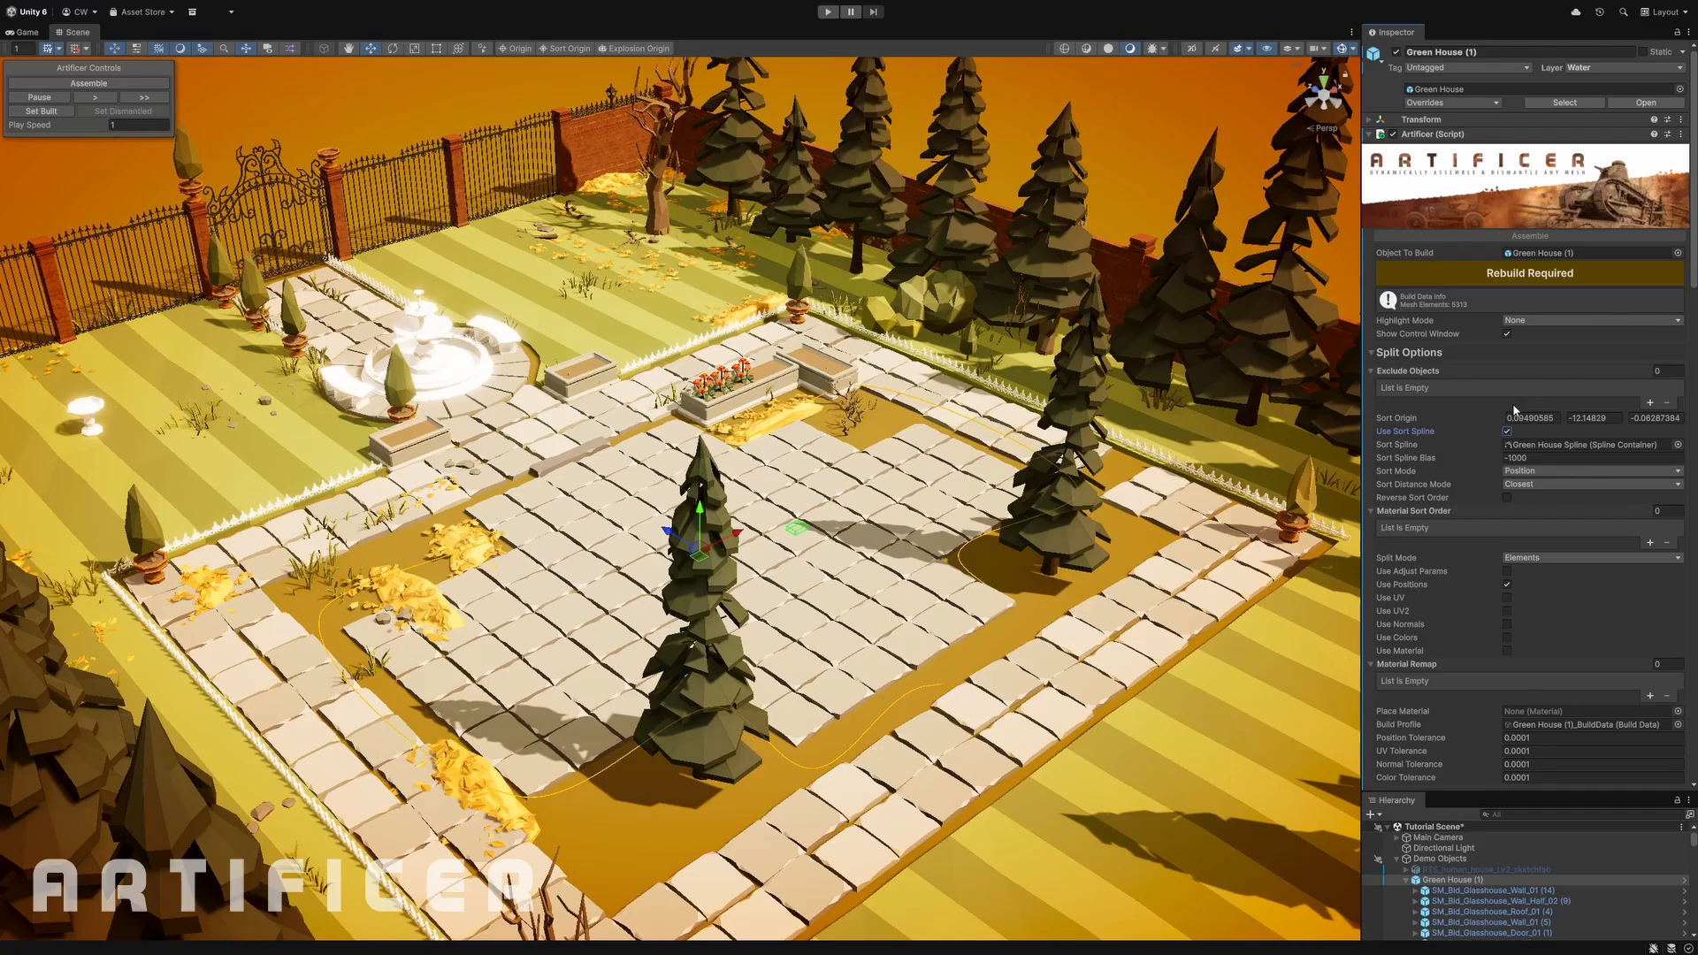
{"action": "left_click", "coordinate": [1555, 278]}
- Assemble the greenhouse along the sort spline, following the build from several sides of the model until it is complete
{"action": "left_click", "coordinate": [90, 84]}
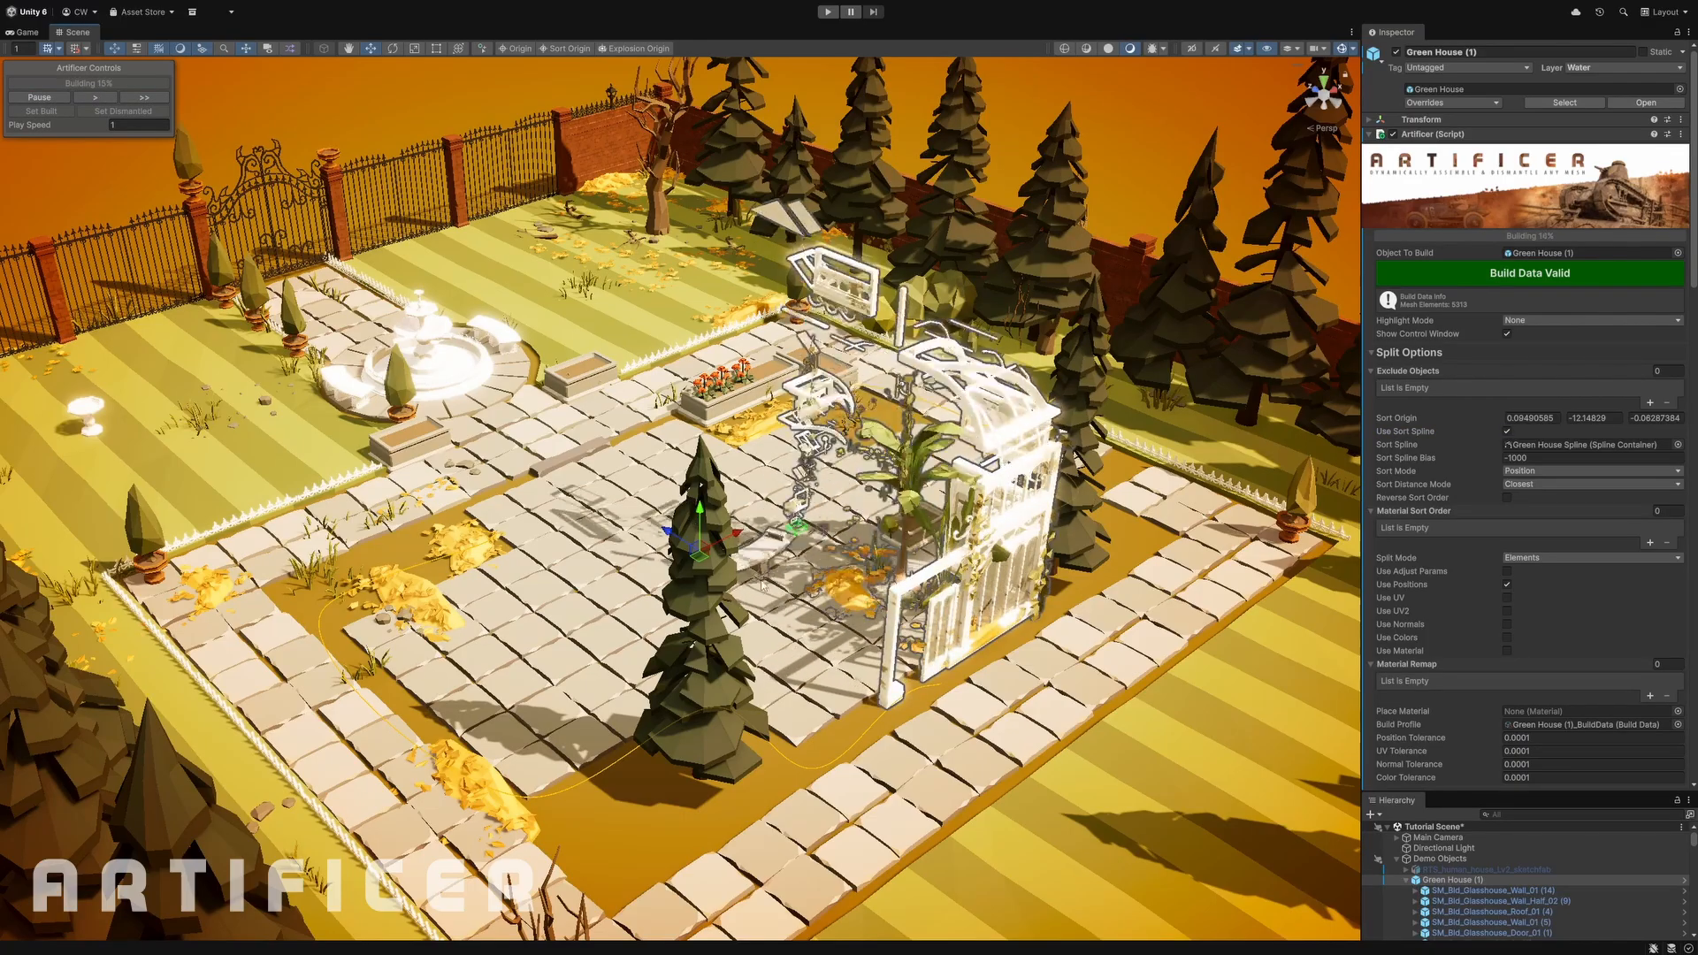
{"action": "left_click_drag", "start_coordinate": [687, 511], "coordinate": [1075, 548], "text": "alt"}
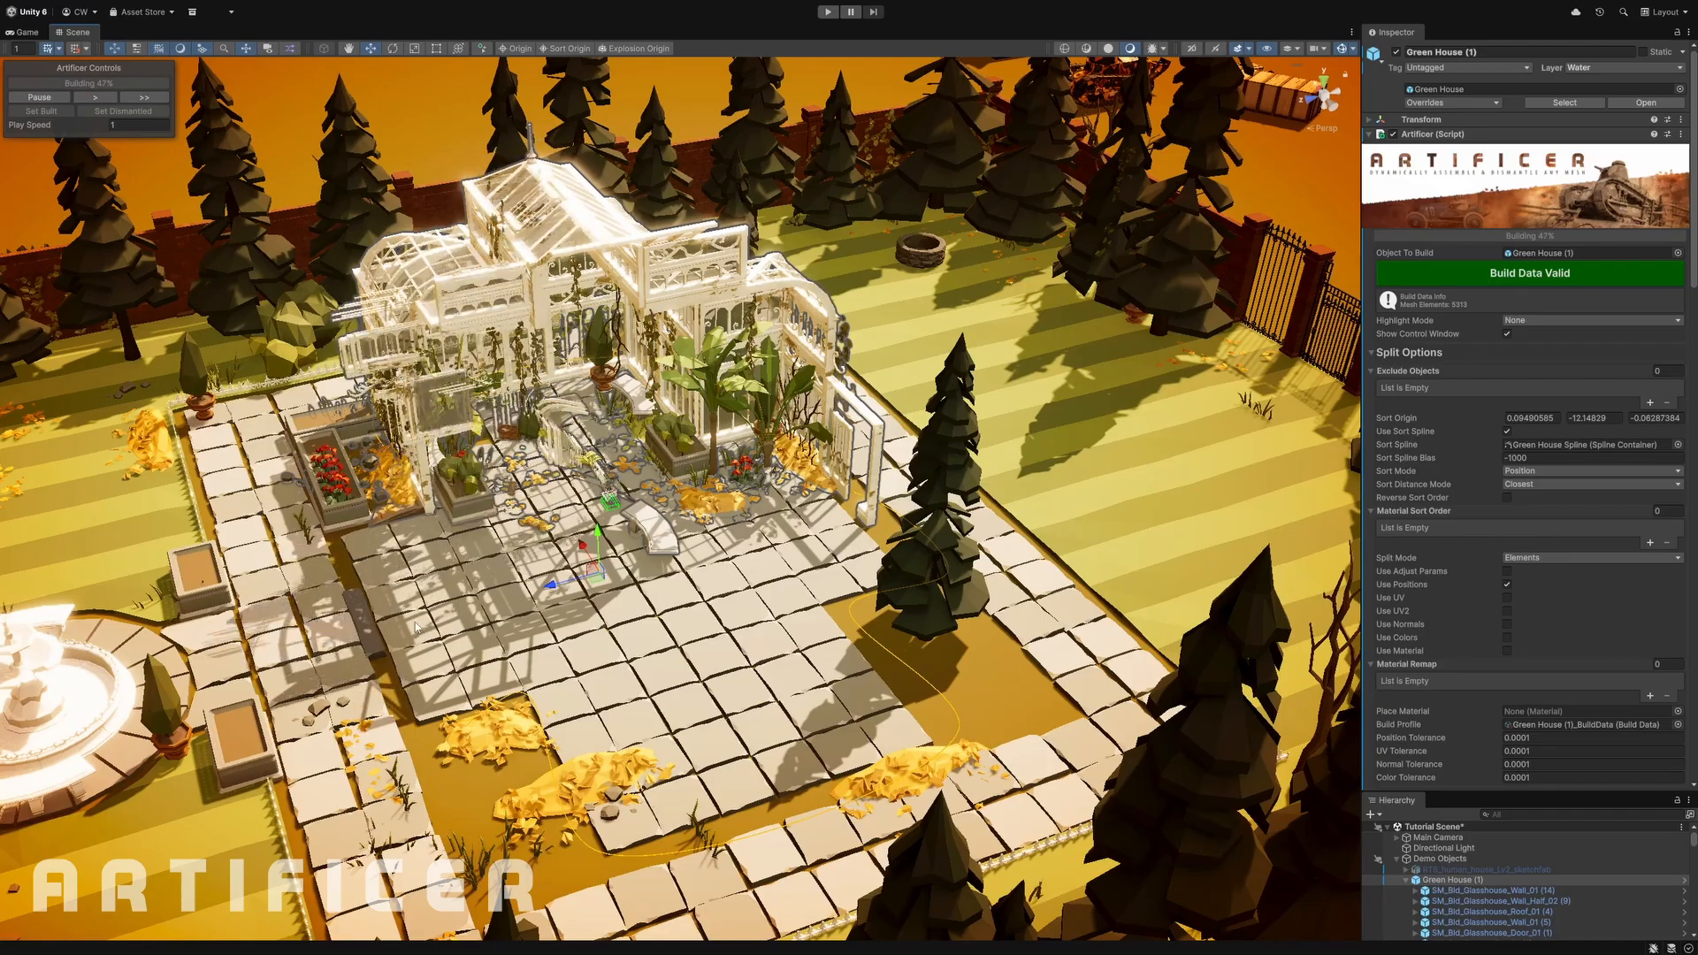
{"action": "left_click_drag", "start_coordinate": [849, 706], "coordinate": [694, 738], "text": "alt"}
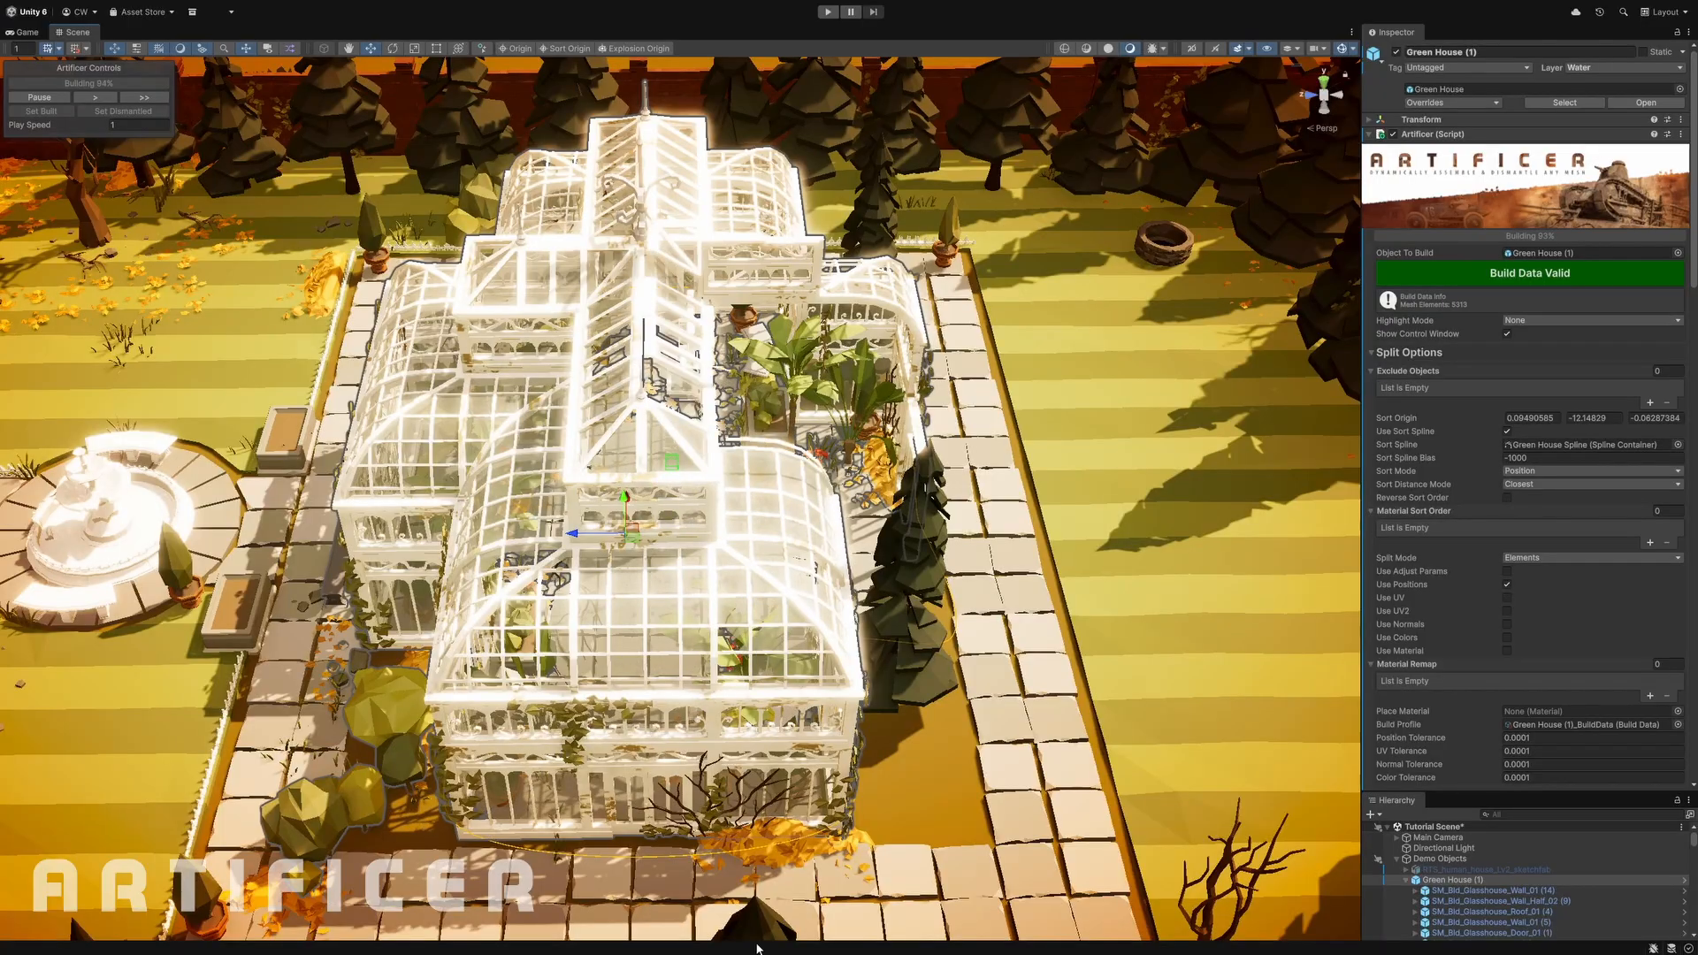
{"action": "left_click_drag", "start_coordinate": [869, 713], "coordinate": [686, 706], "text": "alt"}
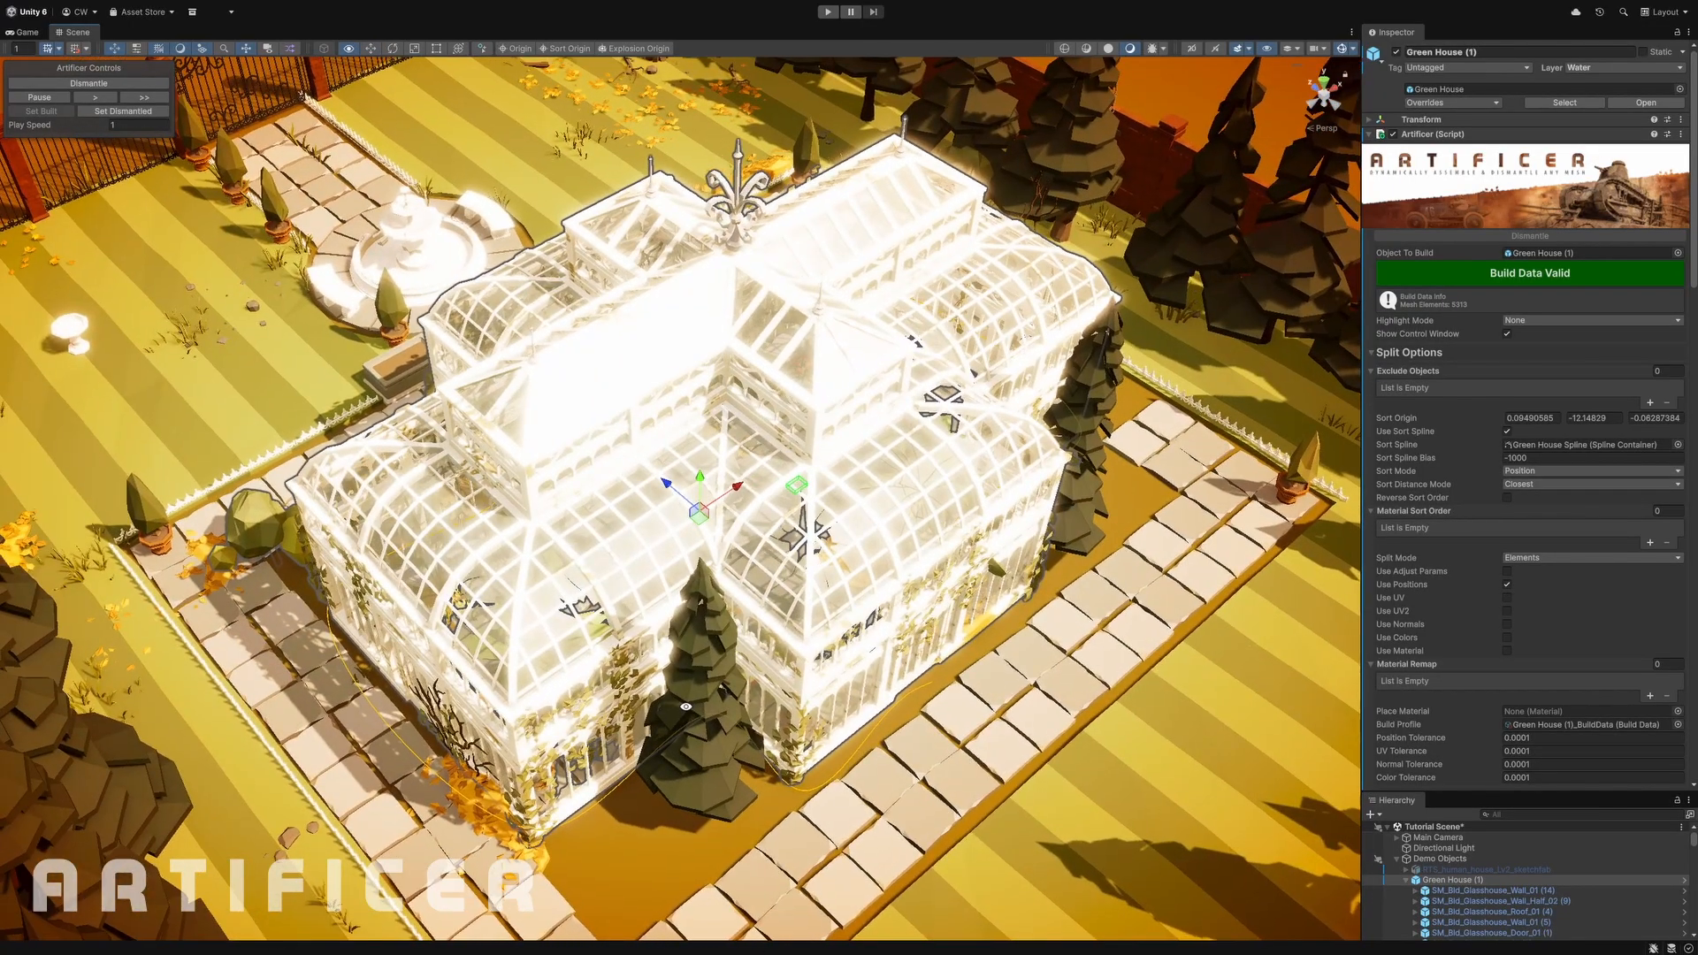
- Set the greenhouse to dismantled, change Sort Spline Bias to -10, and assemble it again with rebuilt data
{"action": "left_click", "coordinate": [114, 112]}
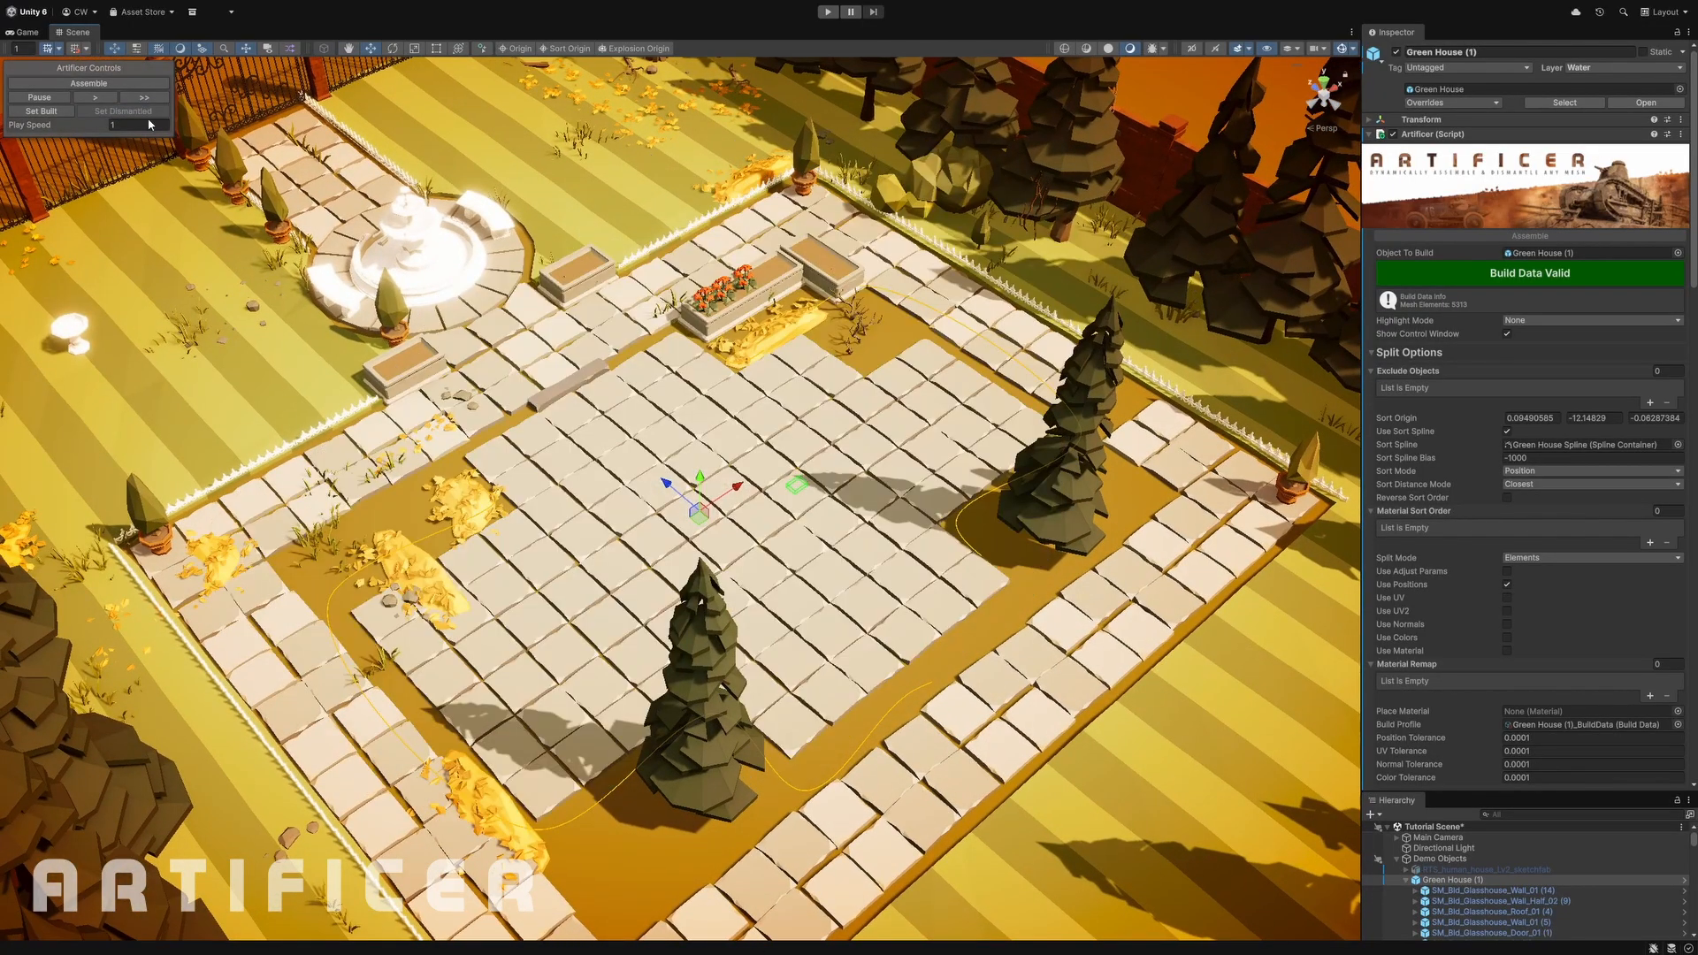
{"action": "left_click", "coordinate": [1539, 458]}
{"action": "type", "text": "-10"}
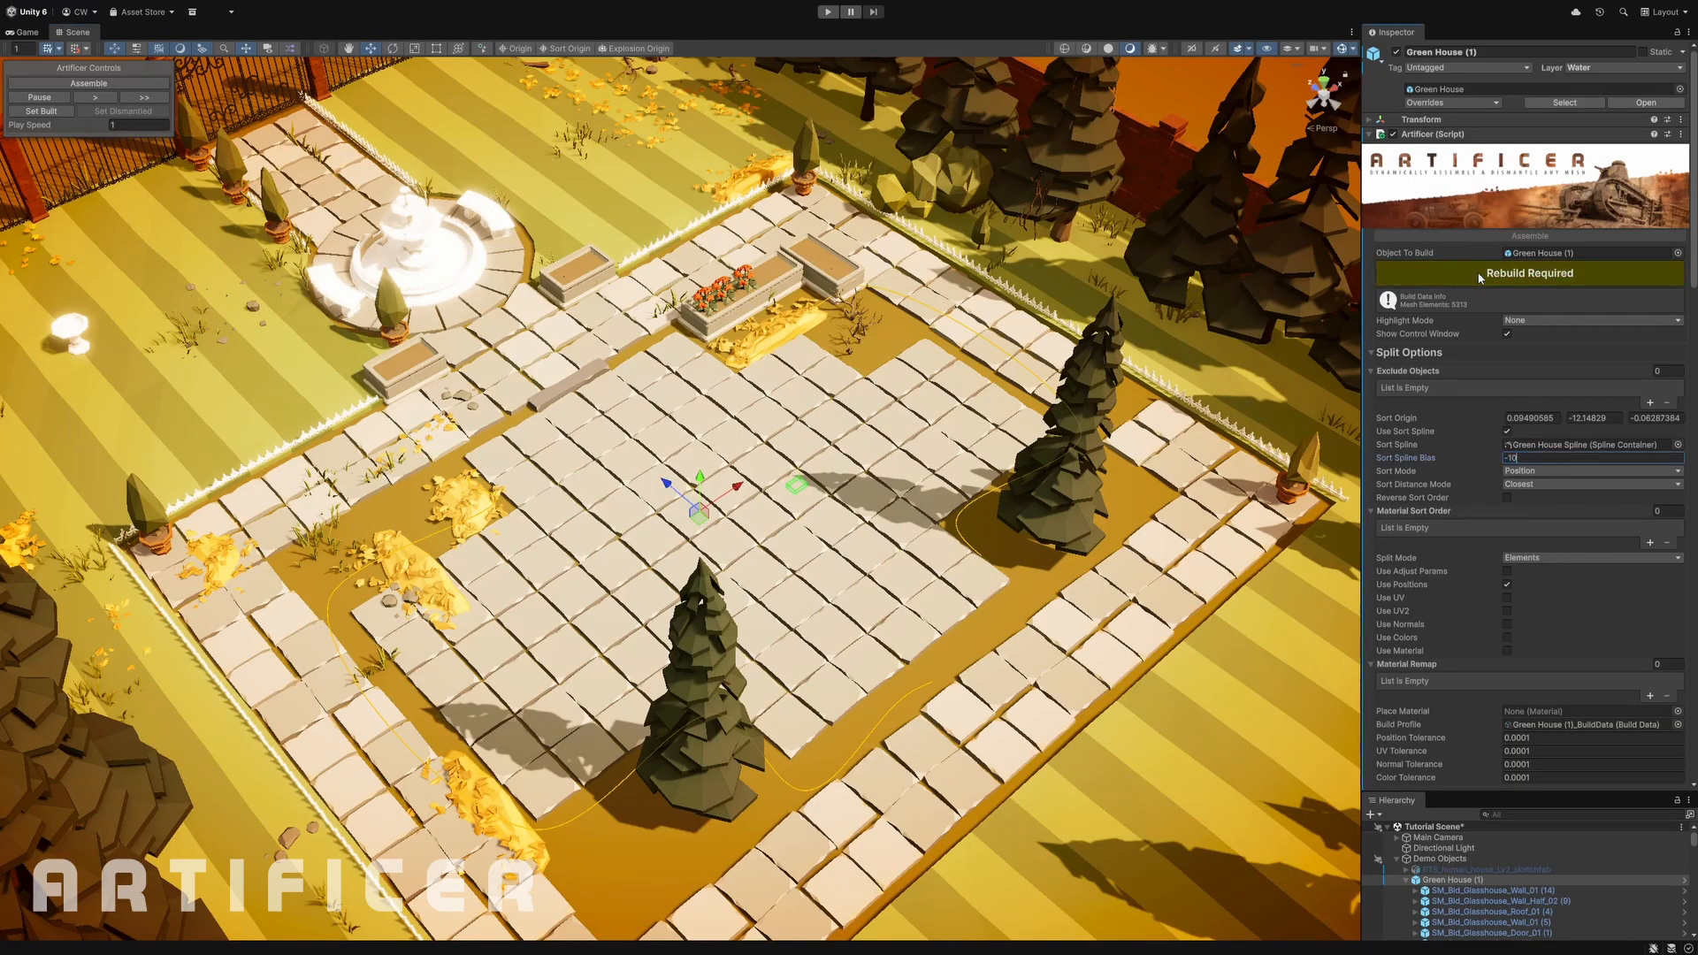
{"action": "left_click", "coordinate": [88, 84]}
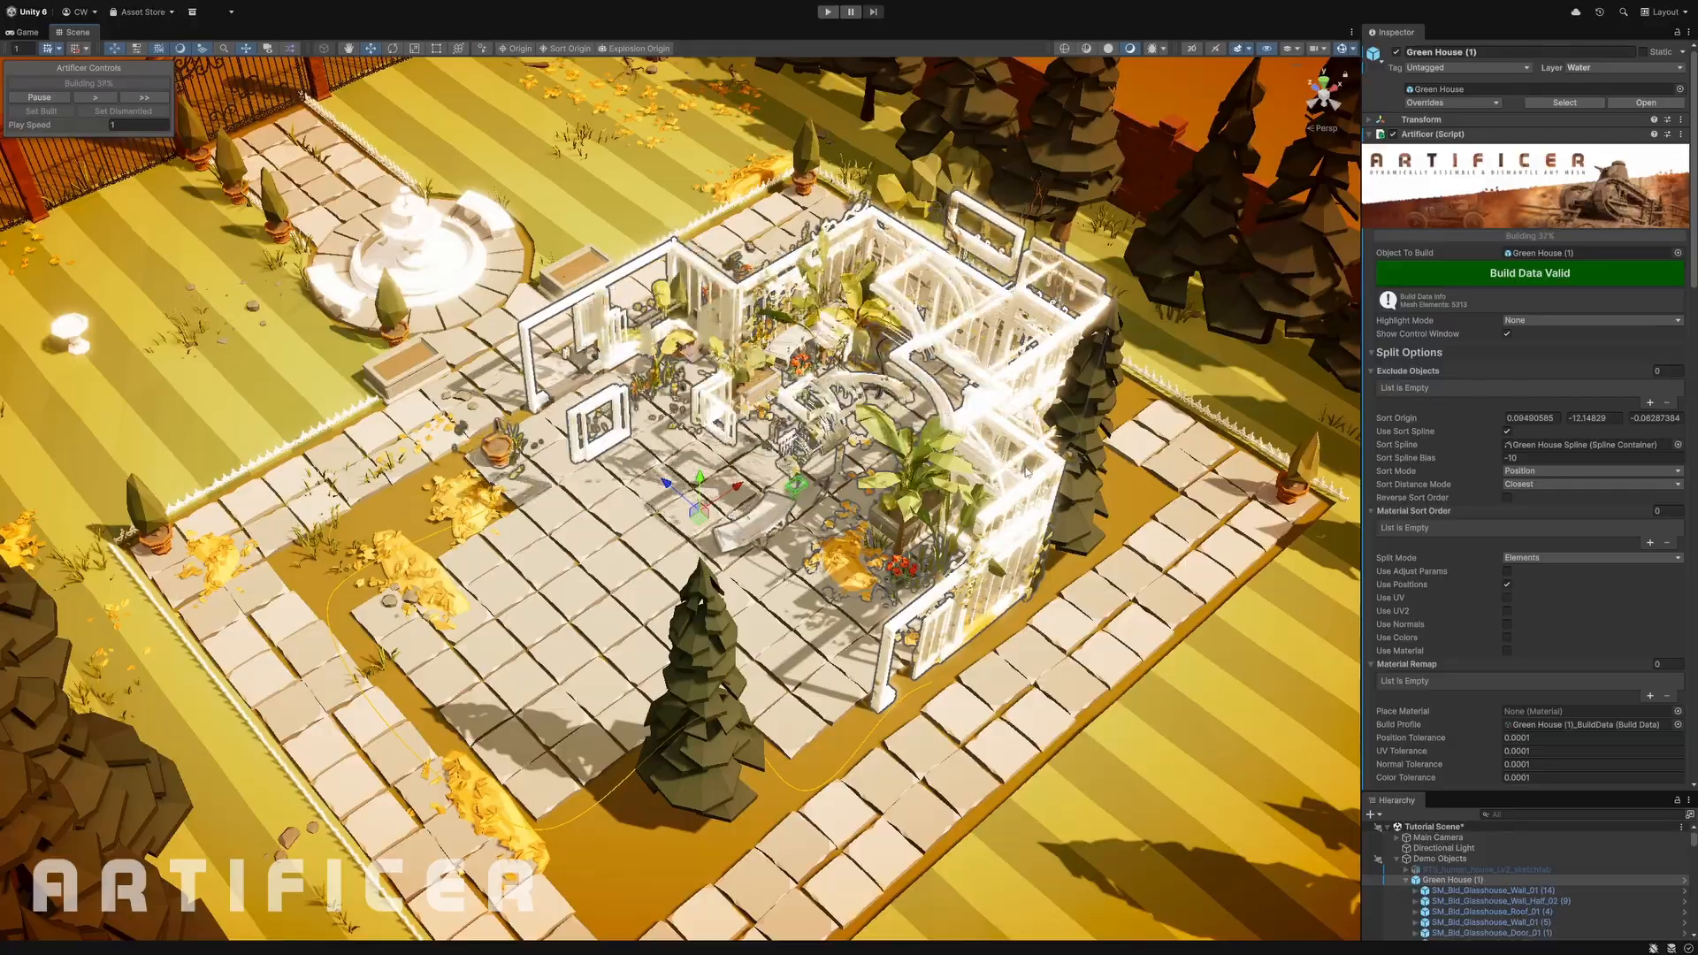
{"action": "left_click_drag", "start_coordinate": [369, 460], "coordinate": [469, 473], "text": "alt"}
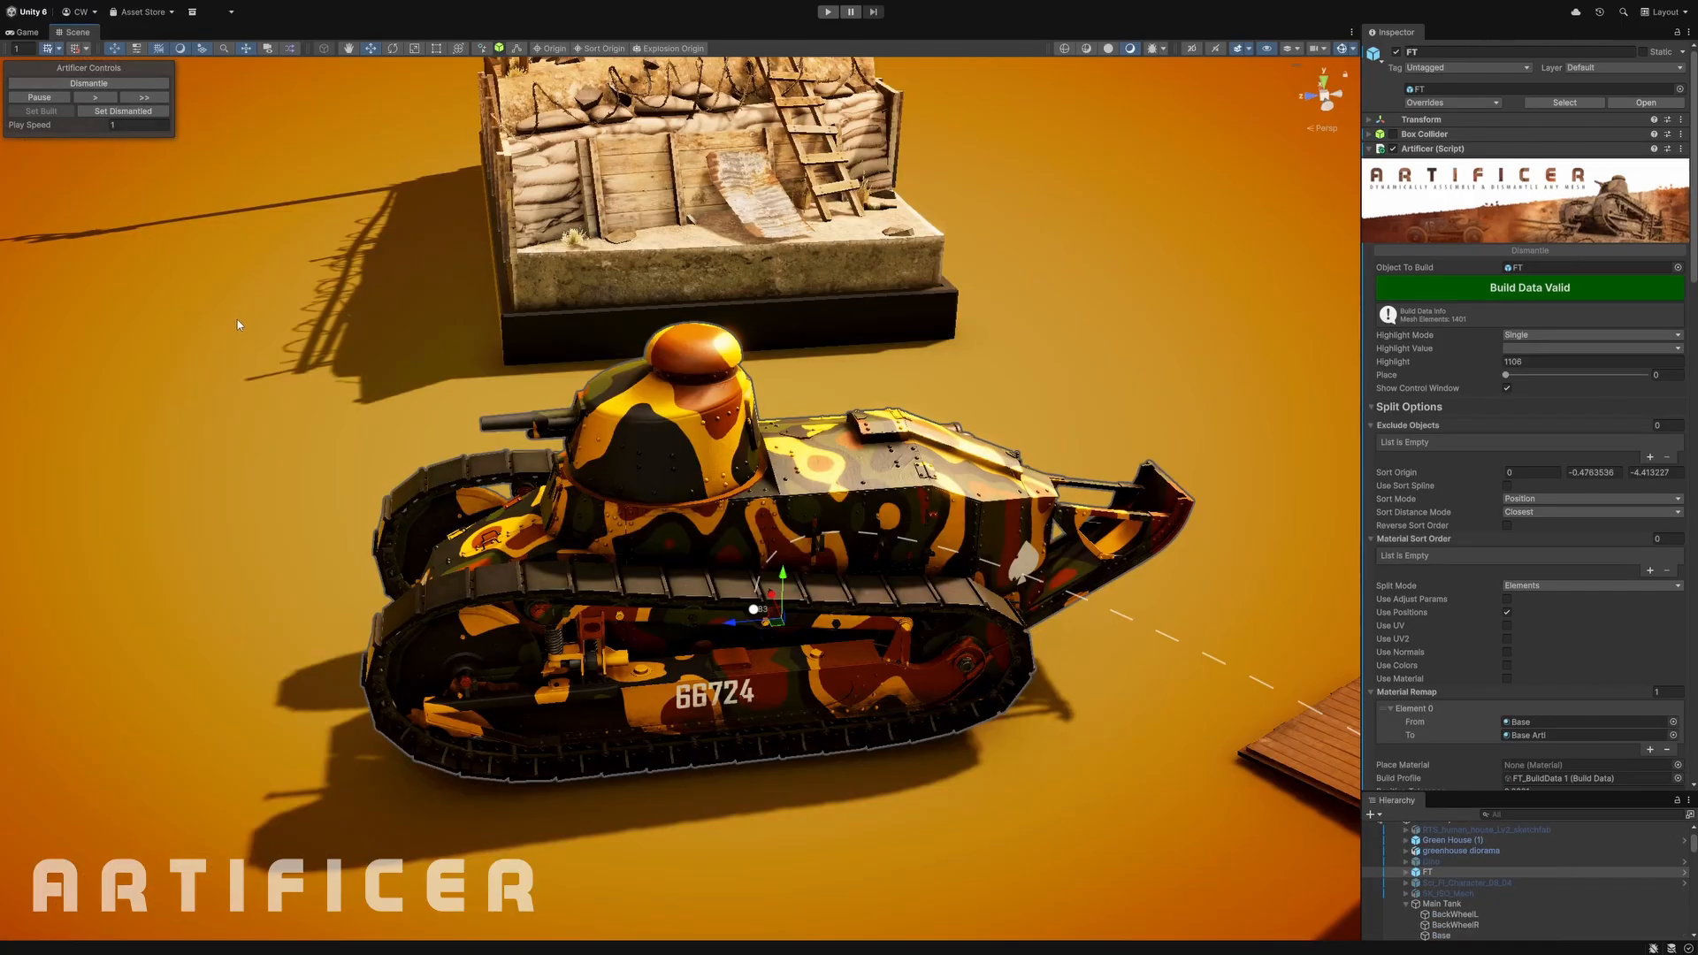
- Dismantle the FT tank in the Scene view, start reassembling it, pause partway, and advance the build in steps
{"action": "left_click_drag", "start_coordinate": [237, 324], "coordinate": [245, 297], "text": "alt"}
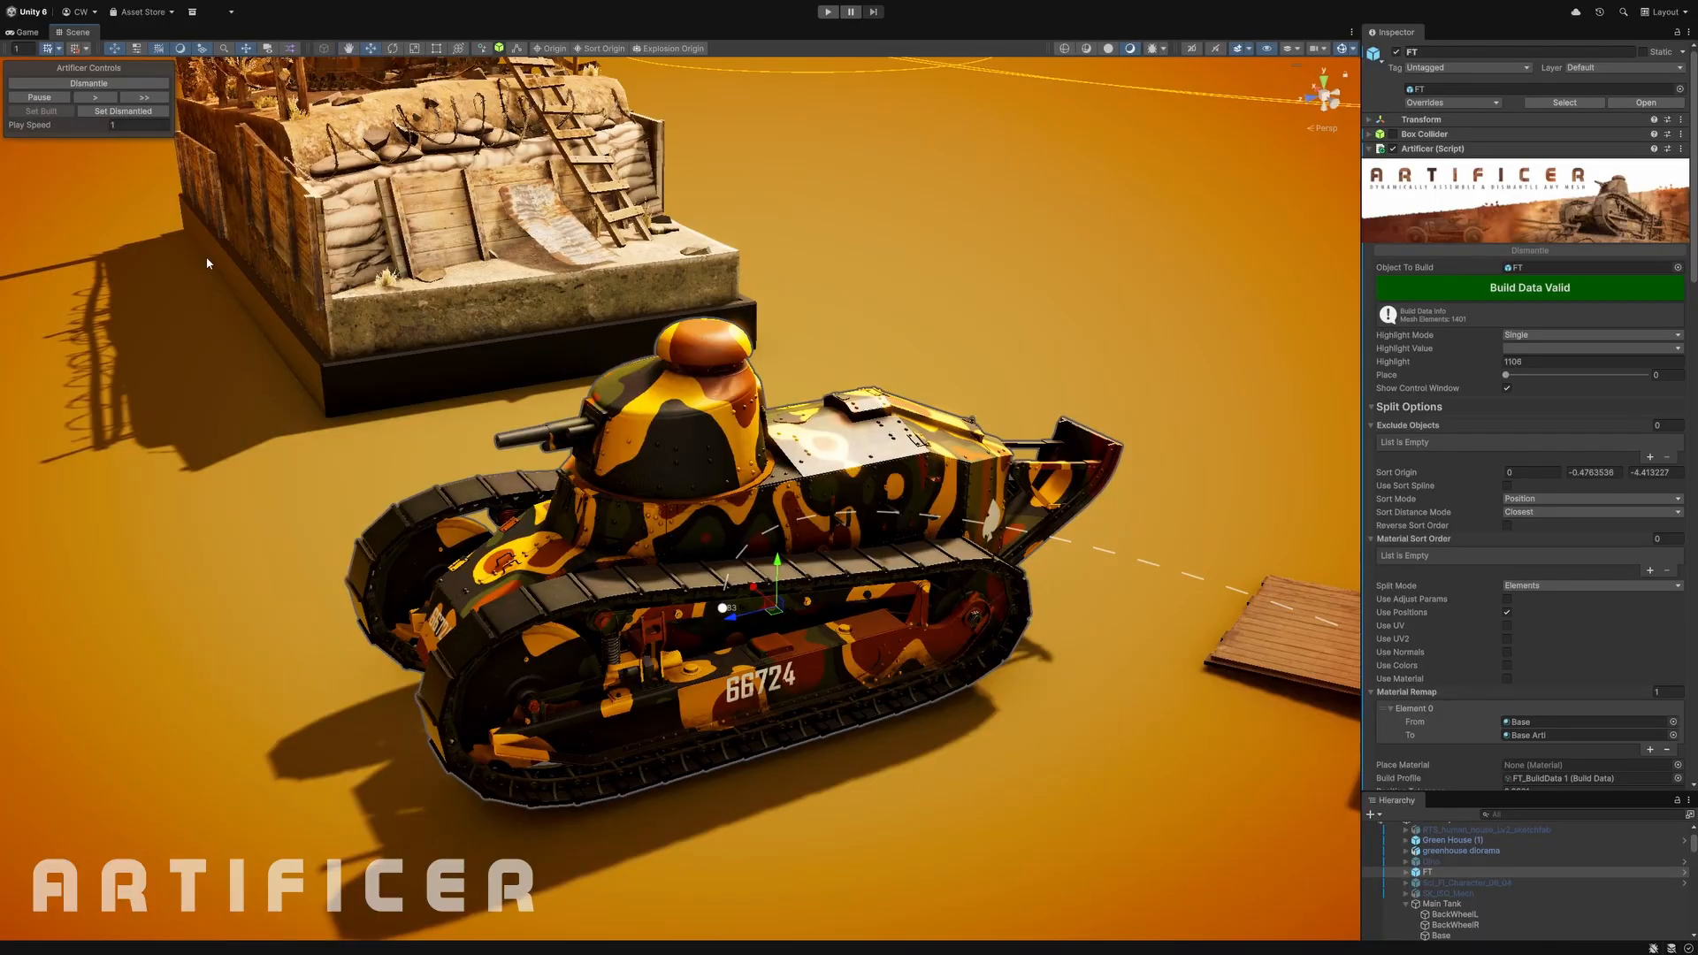
{"action": "left_click", "coordinate": [94, 96]}
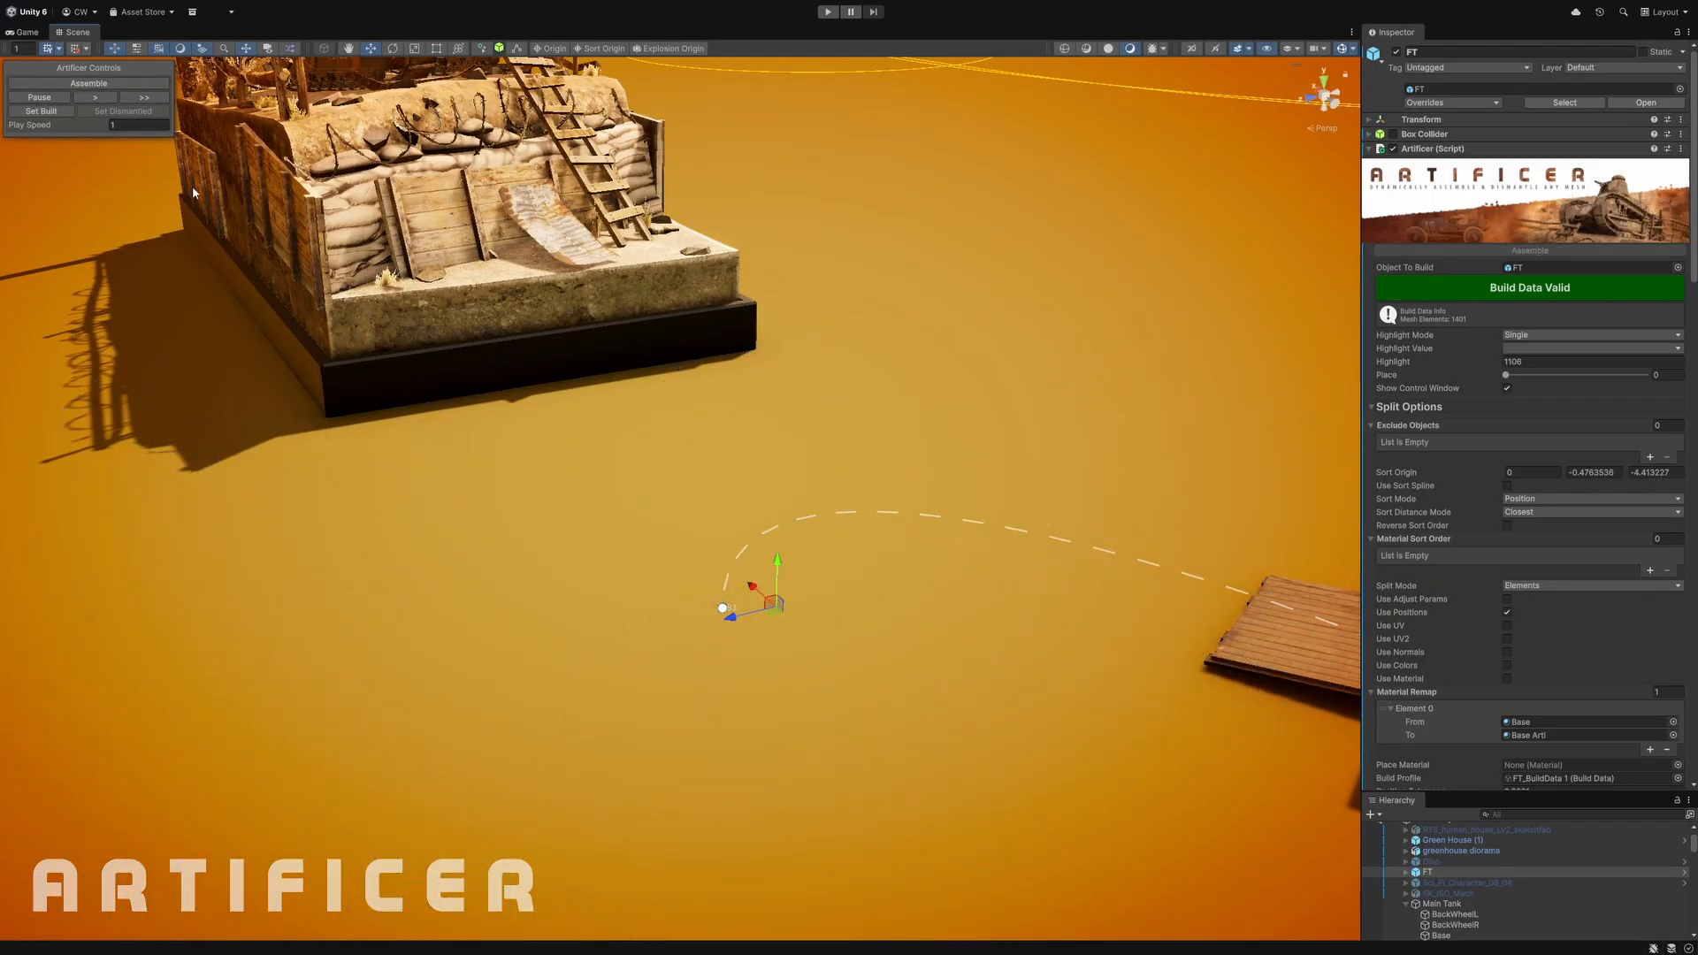
{"action": "left_click", "coordinate": [73, 85]}
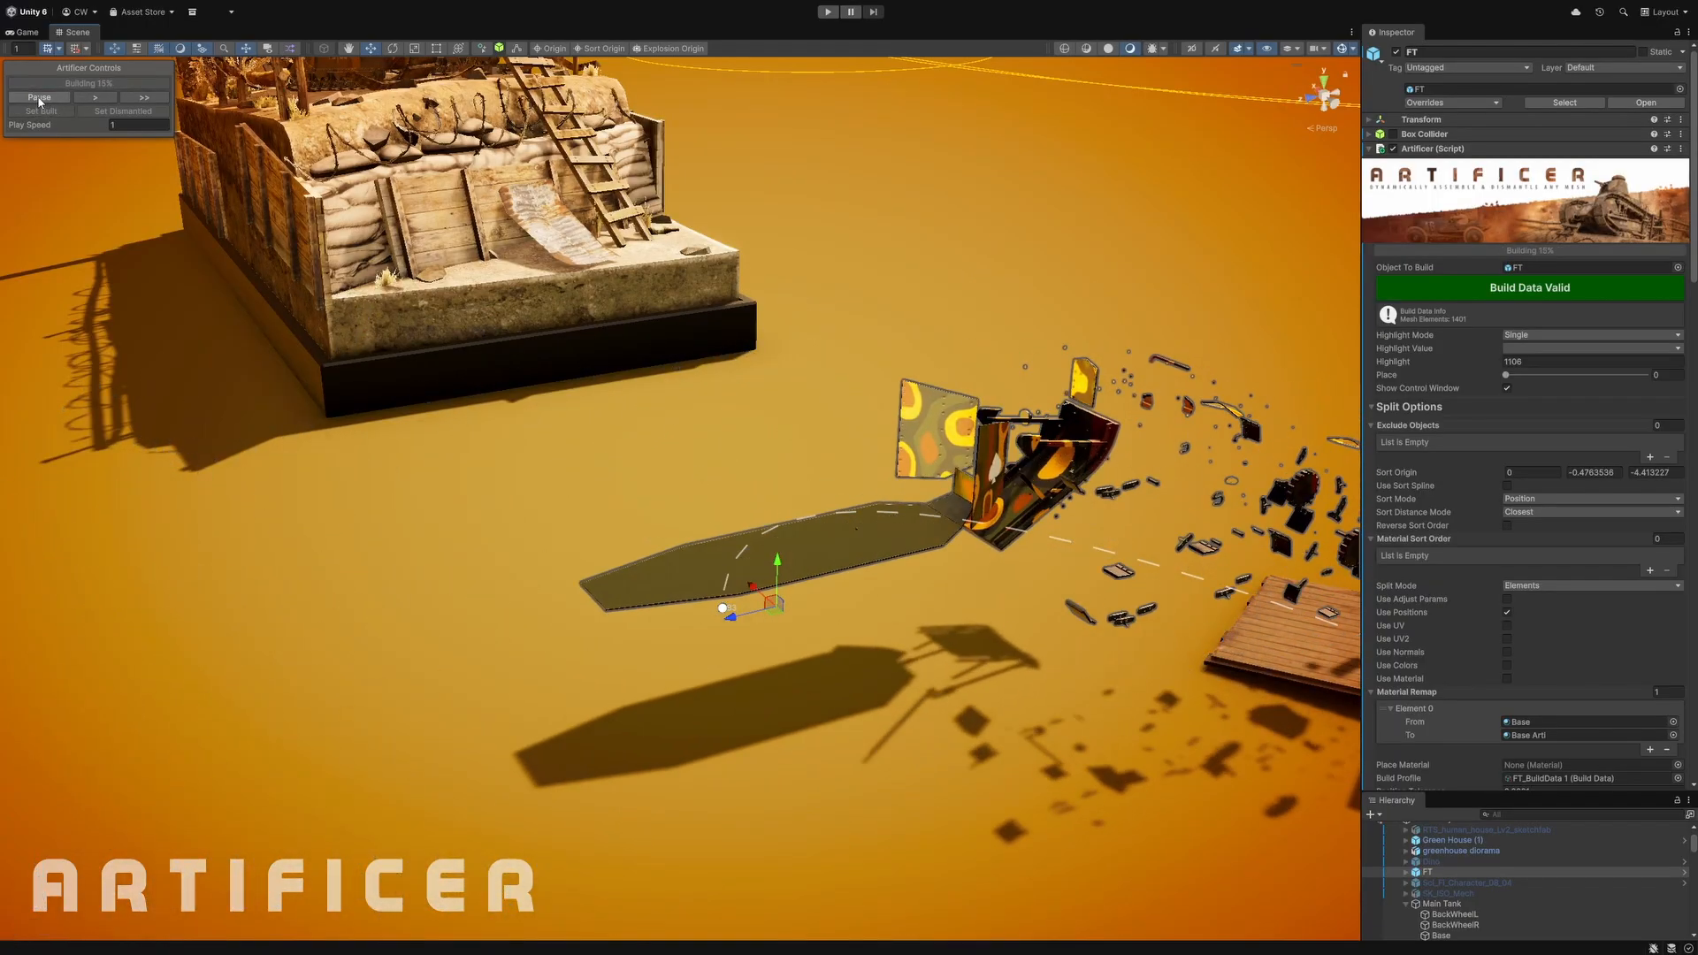
{"action": "left_click", "coordinate": [38, 98]}
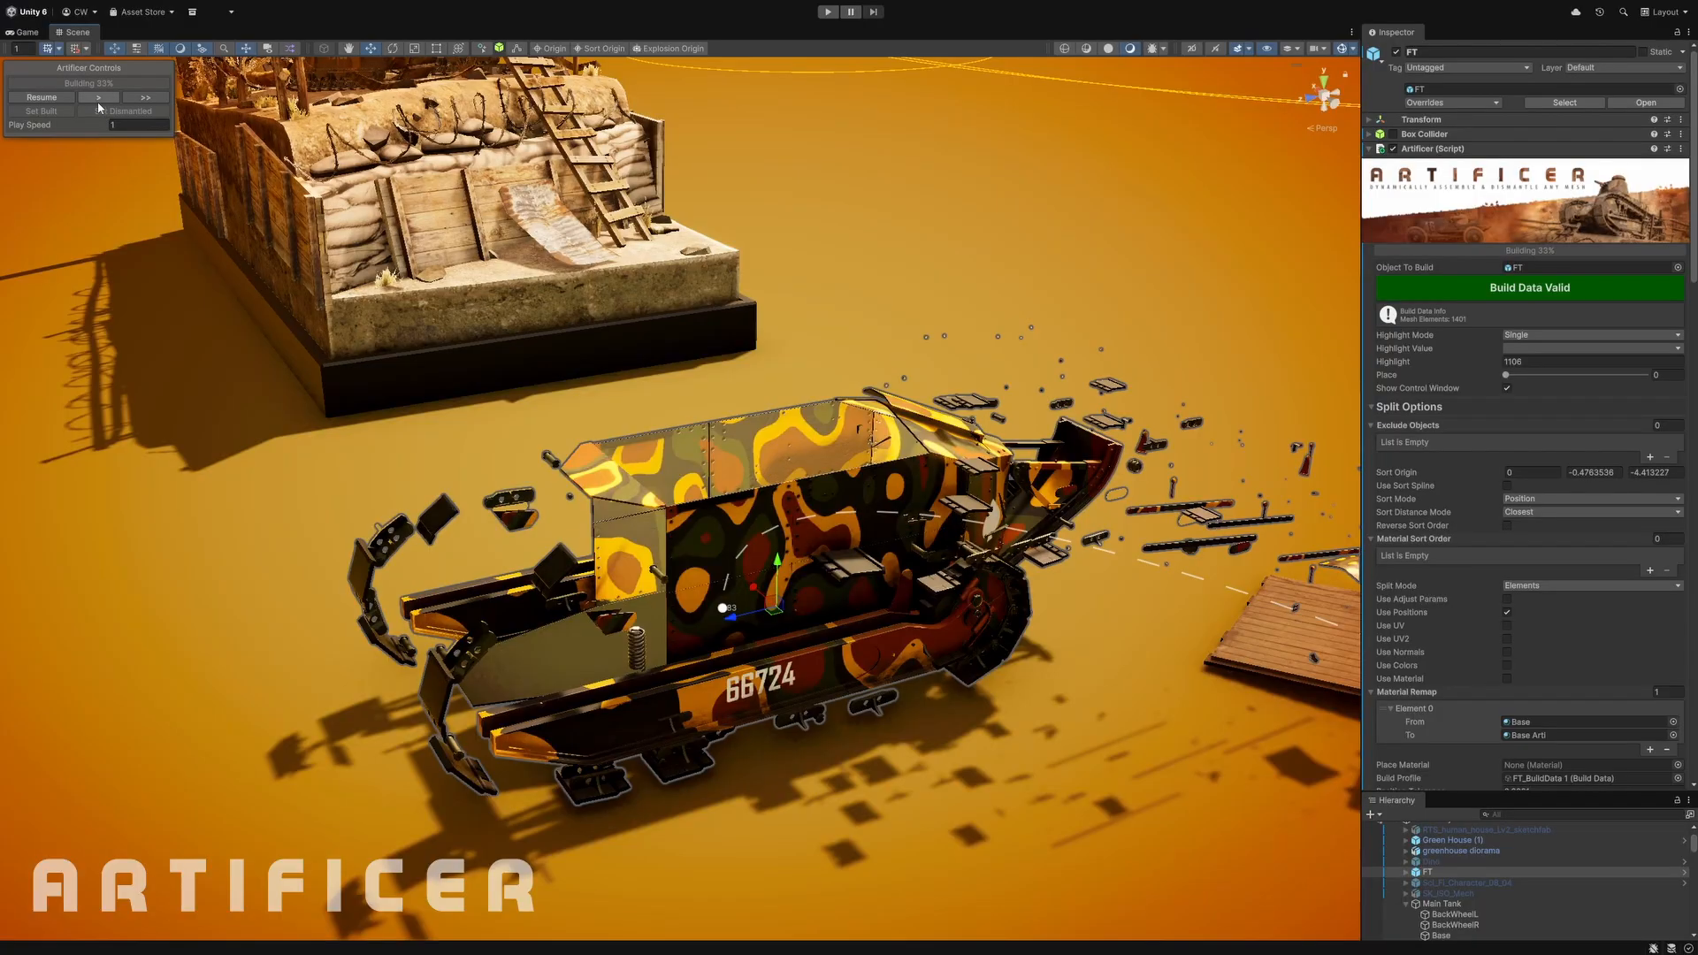
{"action": "left_click", "coordinate": [151, 99]}
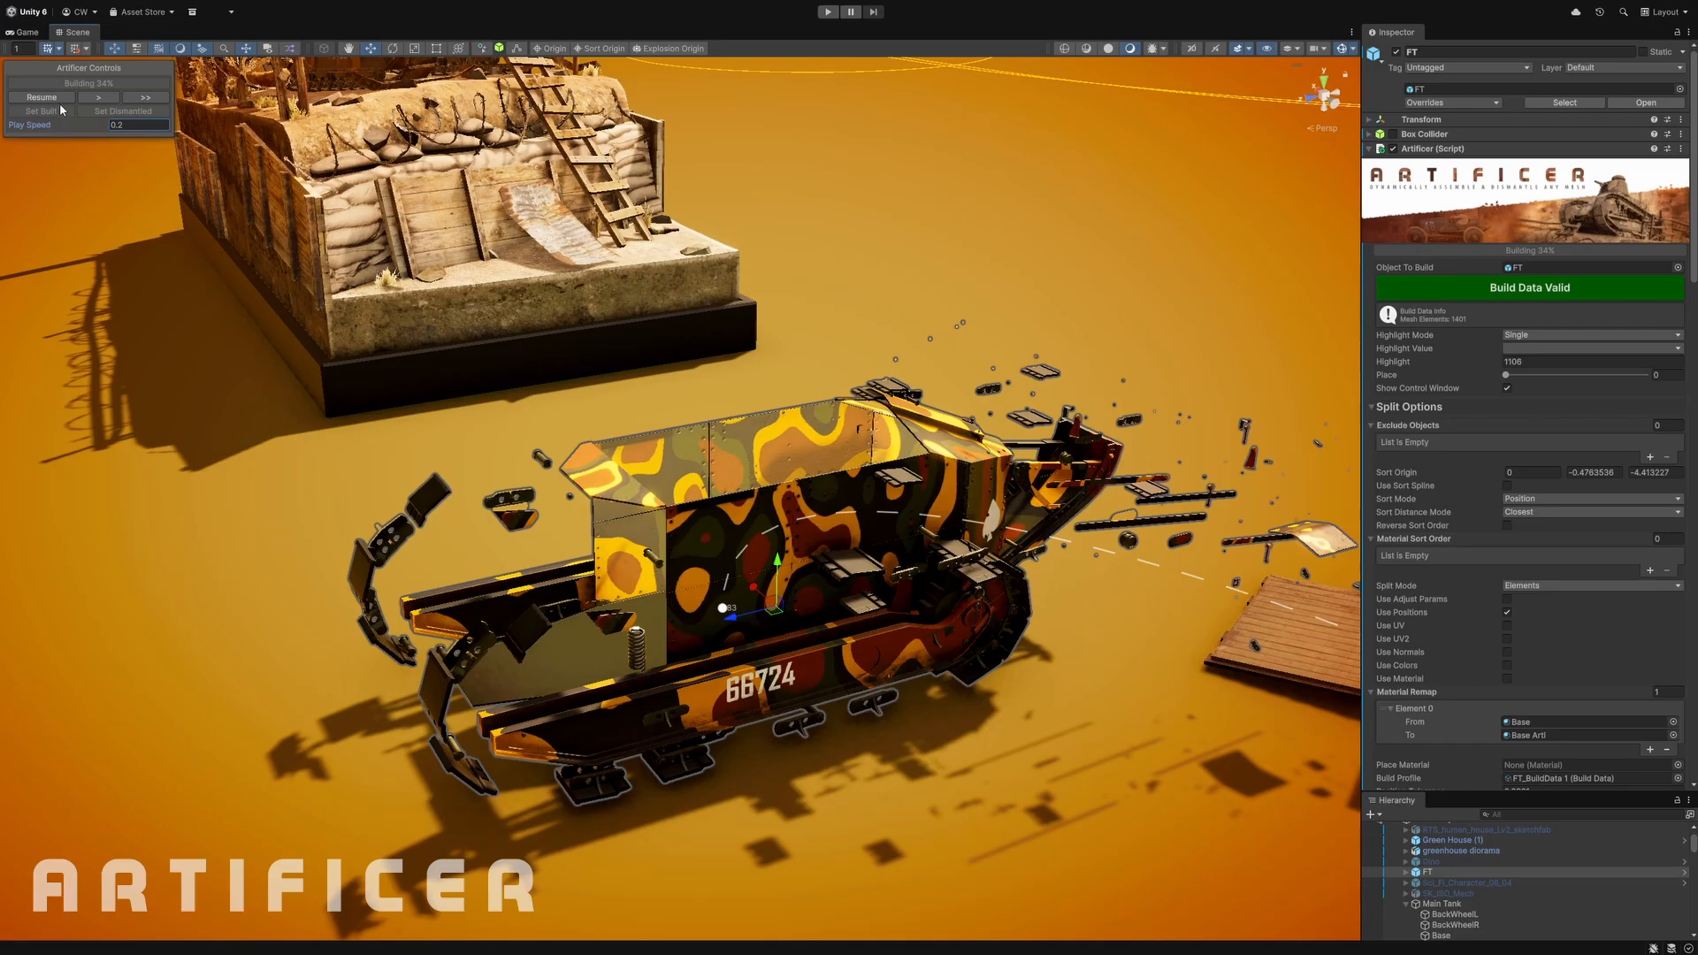
- Resume the FT tank's assembly at Play Speed 0.2, and raise Play Speed to 1 for the rest of the build
{"action": "left_click", "coordinate": [57, 100]}
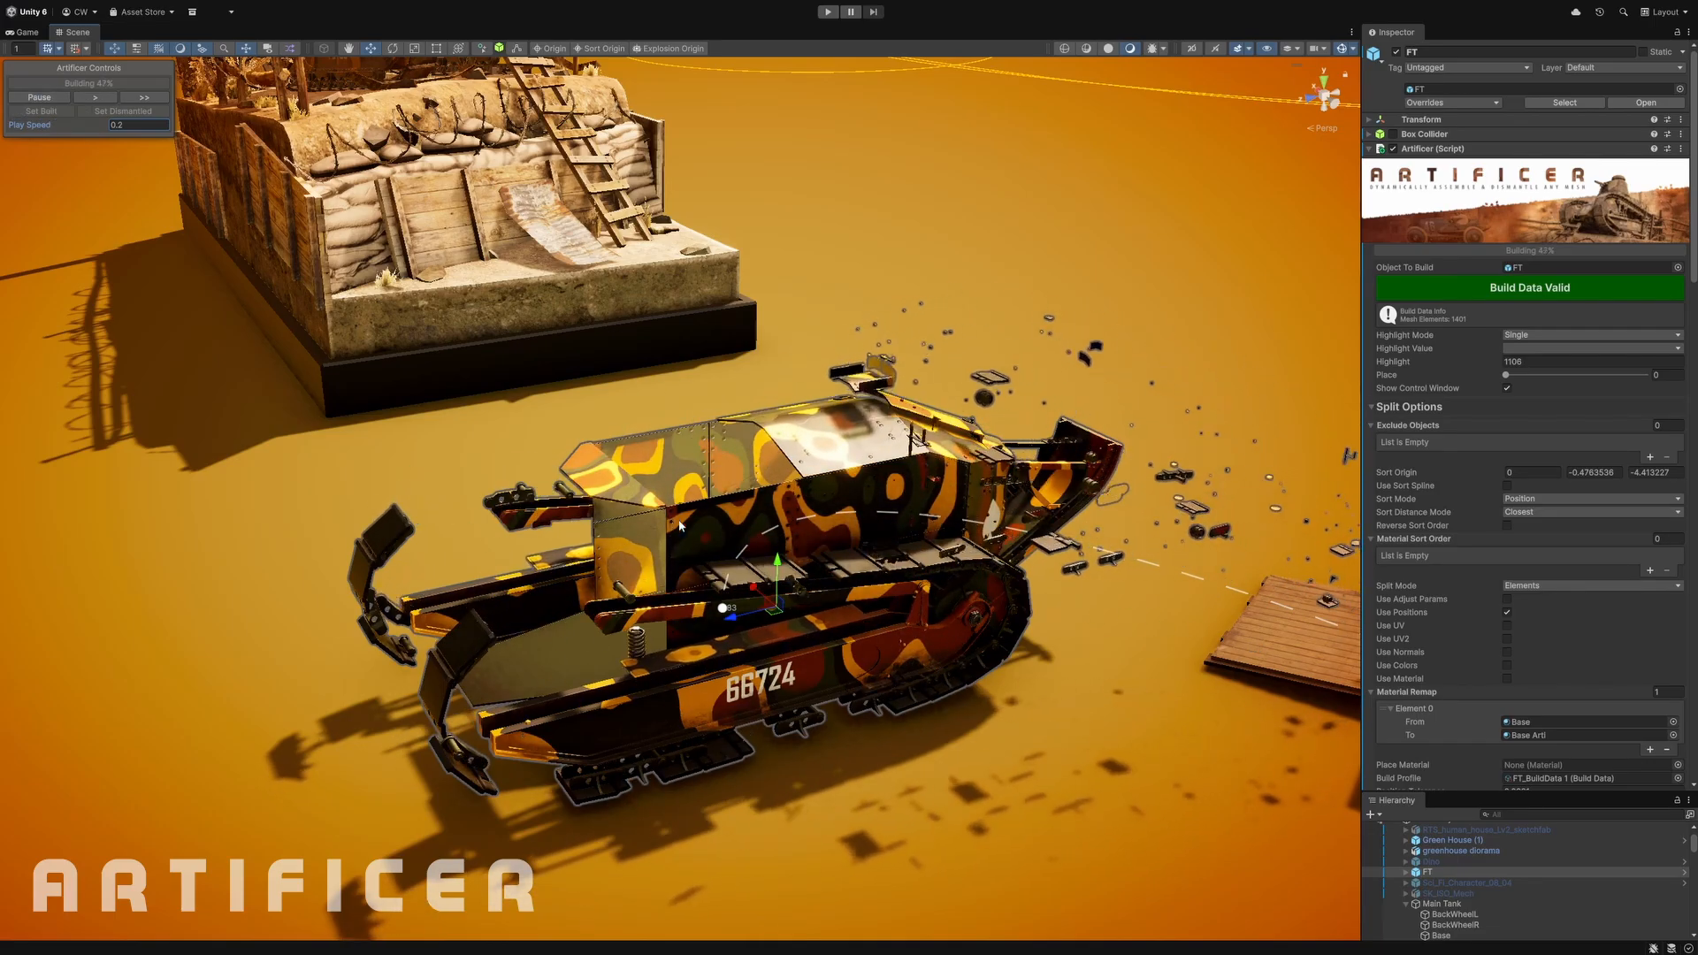
{"action": "left_click_drag", "start_coordinate": [679, 525], "coordinate": [1044, 513], "text": "alt"}
{"action": "middle_click_drag", "start_coordinate": [637, 478], "coordinate": [751, 593]}
{"action": "right_click_drag", "start_coordinate": [619, 590], "coordinate": [760, 632], "text": "alt"}
{"action": "middle_click_drag", "start_coordinate": [812, 708], "coordinate": [823, 604]}
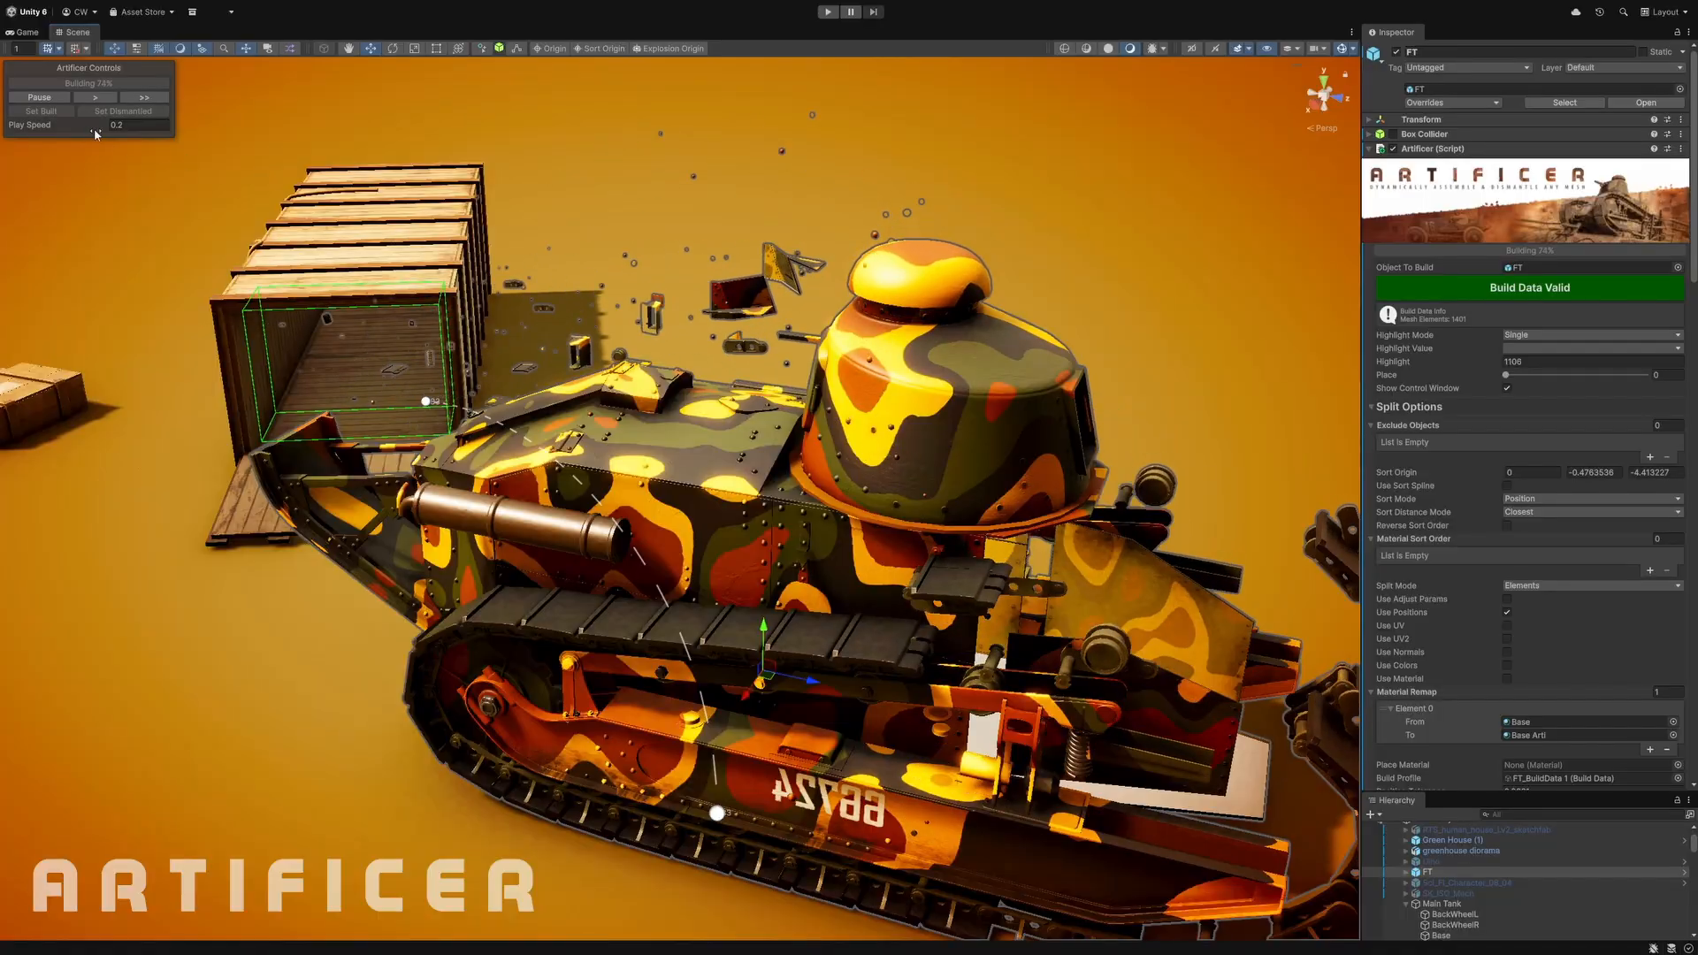
{"action": "left_click", "coordinate": [138, 125]}
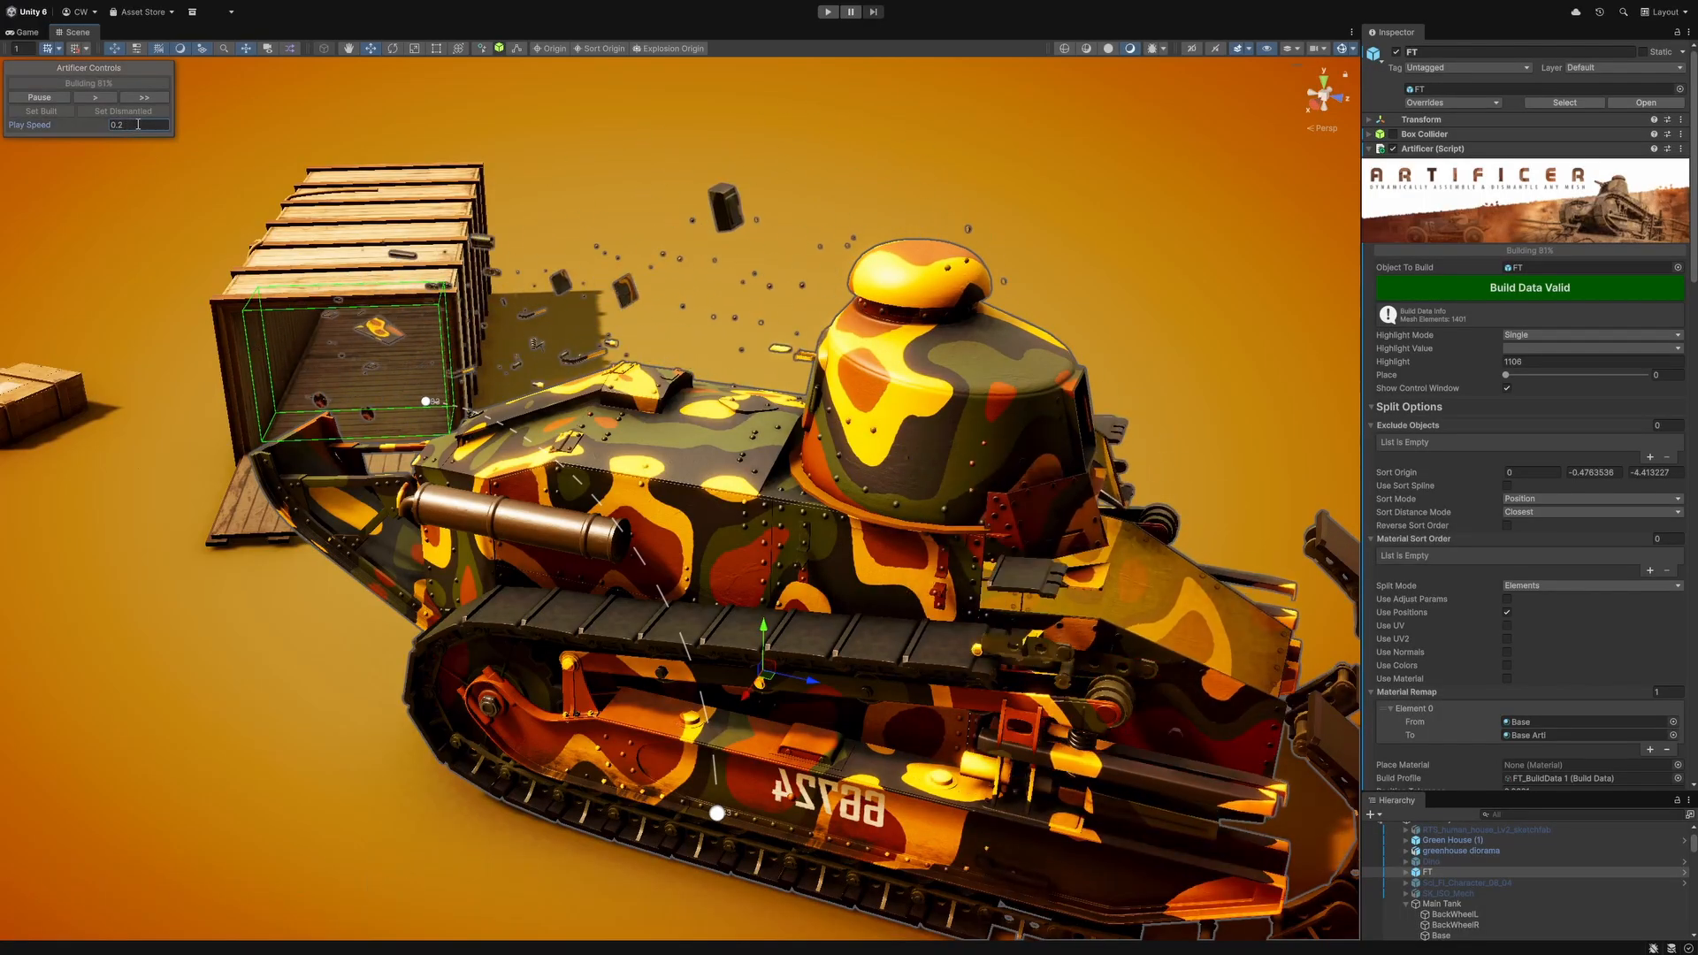
{"action": "type", "text": "1"}
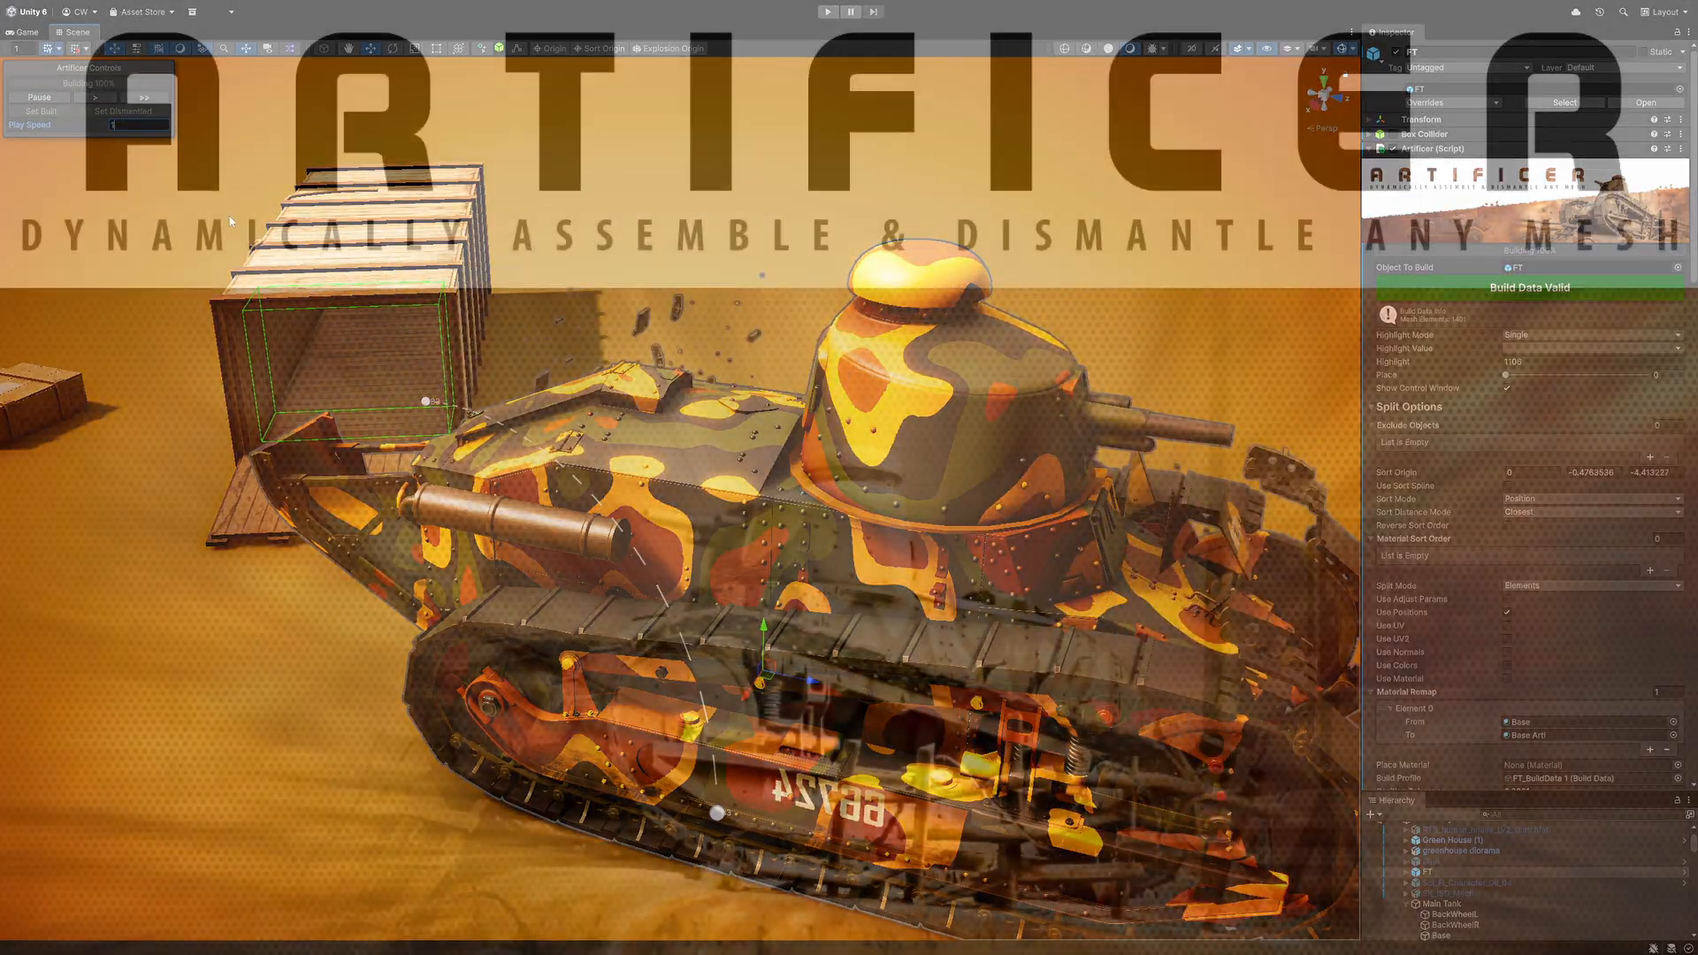